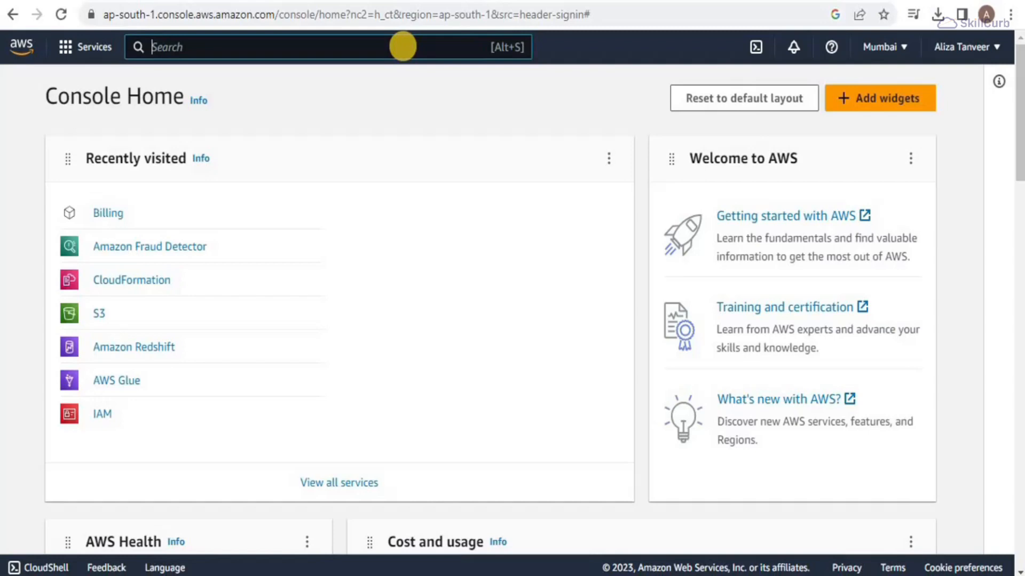
Step: Find IAM through the console search and bring up its list of 5 roles
text(I)
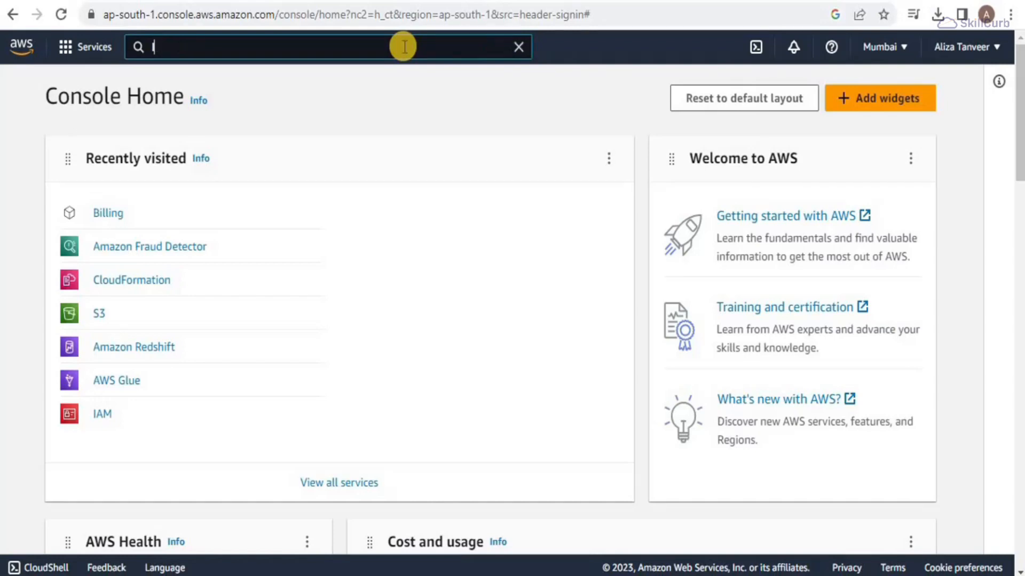
text(AM)
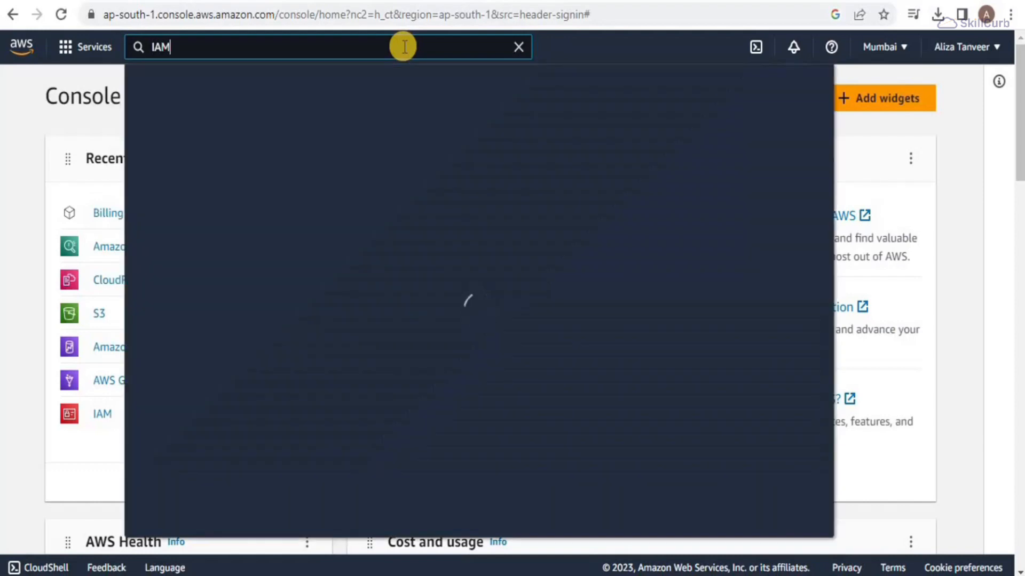
click(358, 211)
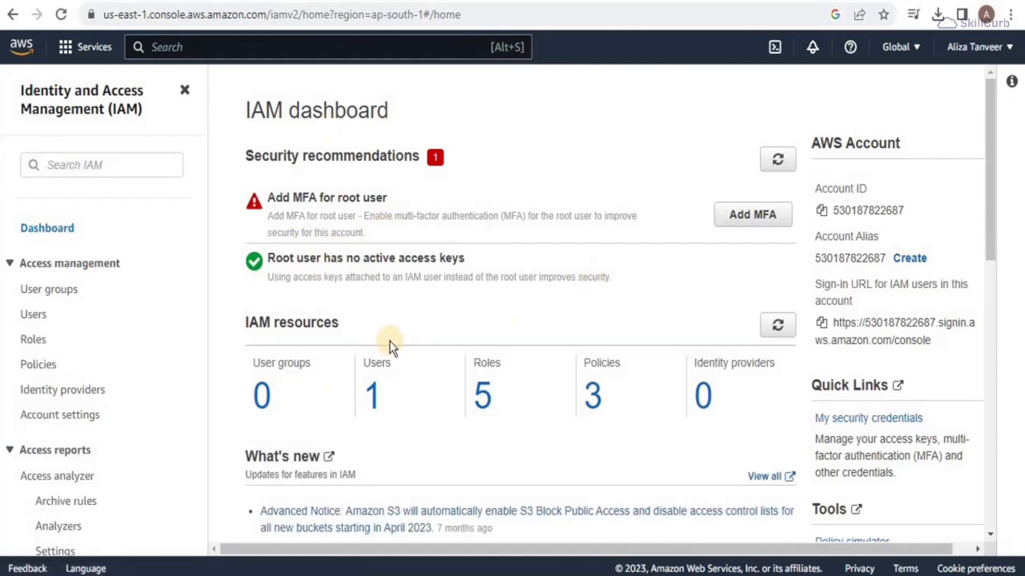
click(38, 341)
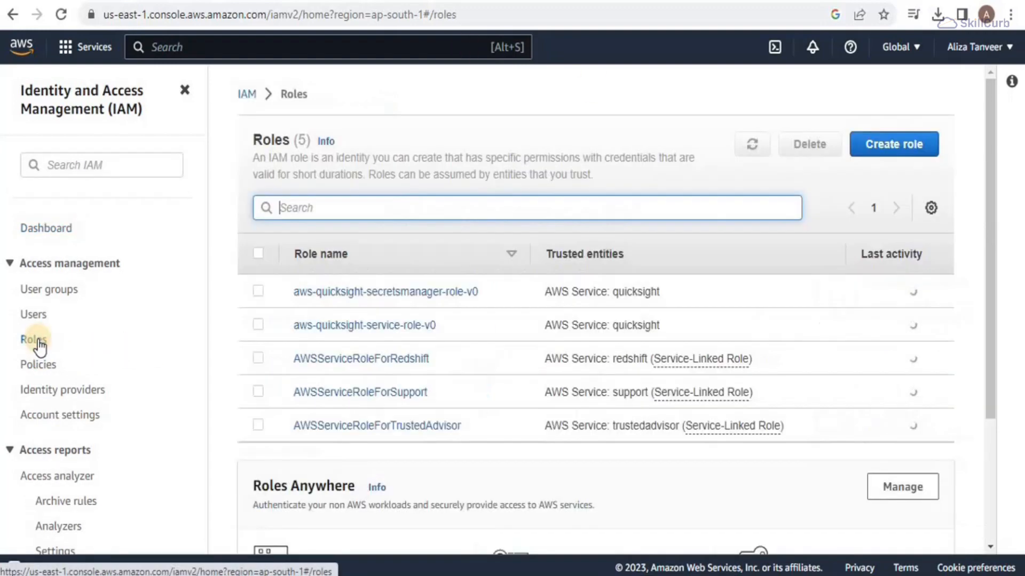
click(898, 156)
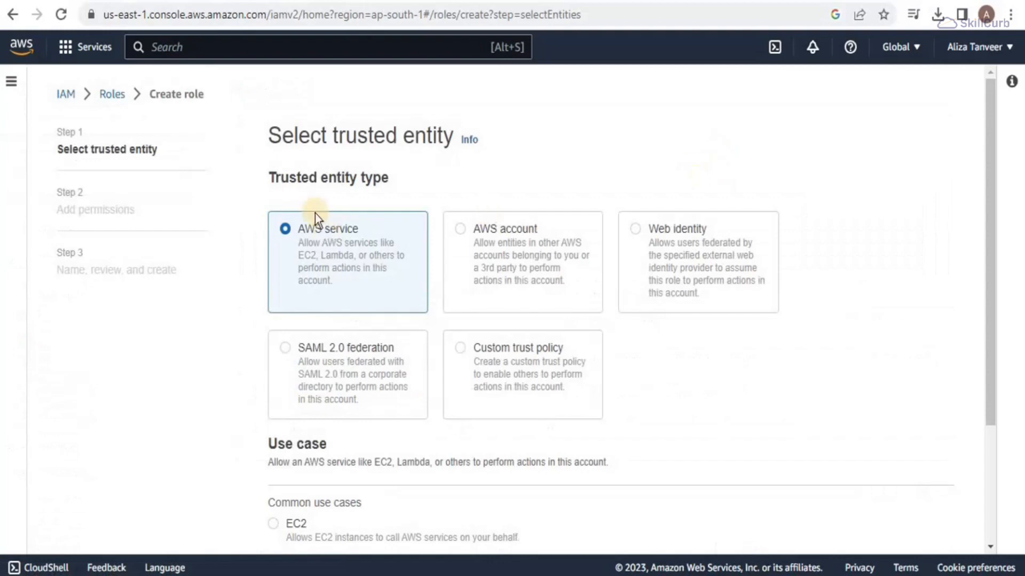
click(463, 228)
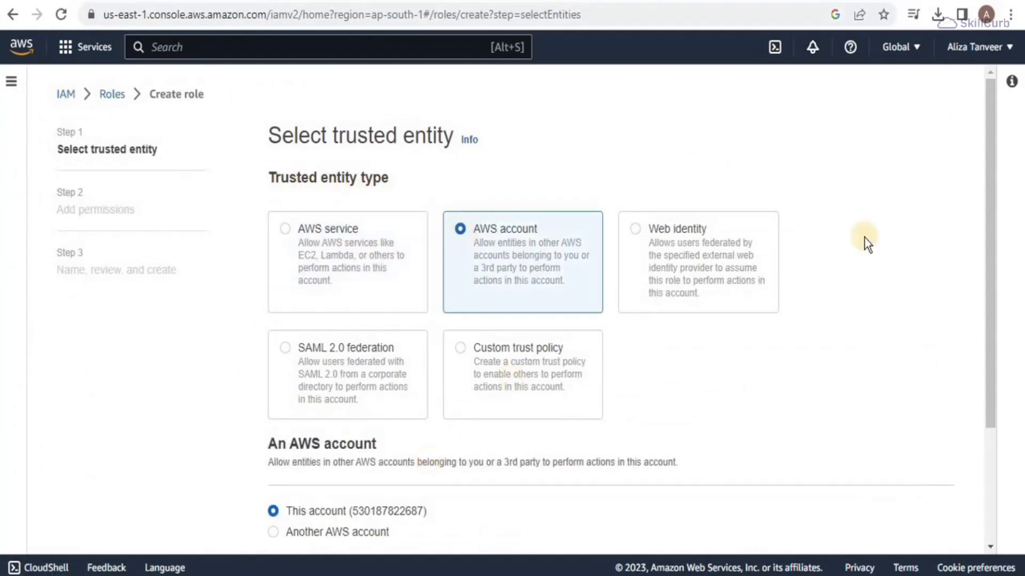
drag(988, 227, 990, 360)
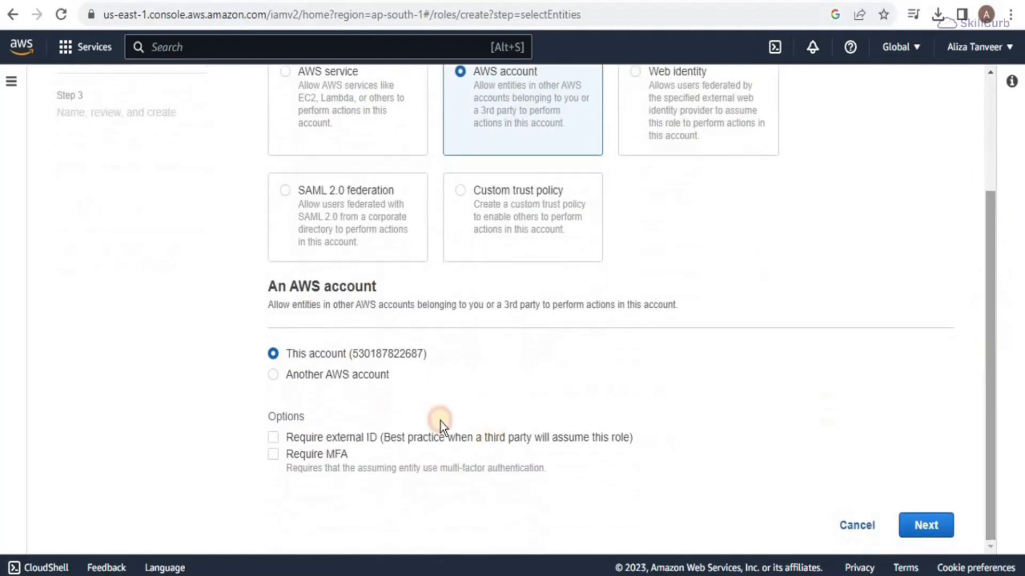
click(274, 438)
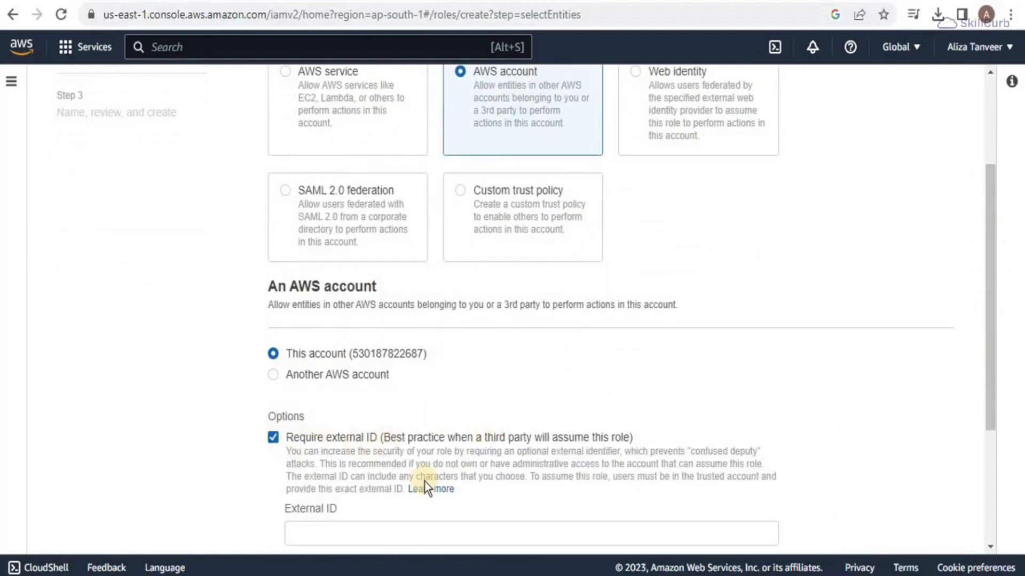
scroll(791, 433, down, 3)
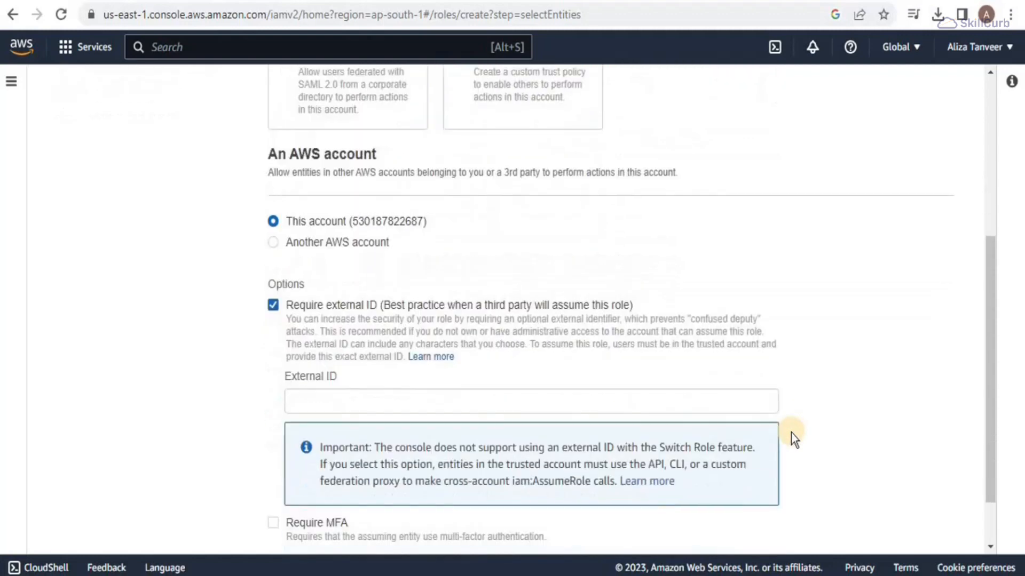
click(704, 401)
text(0)
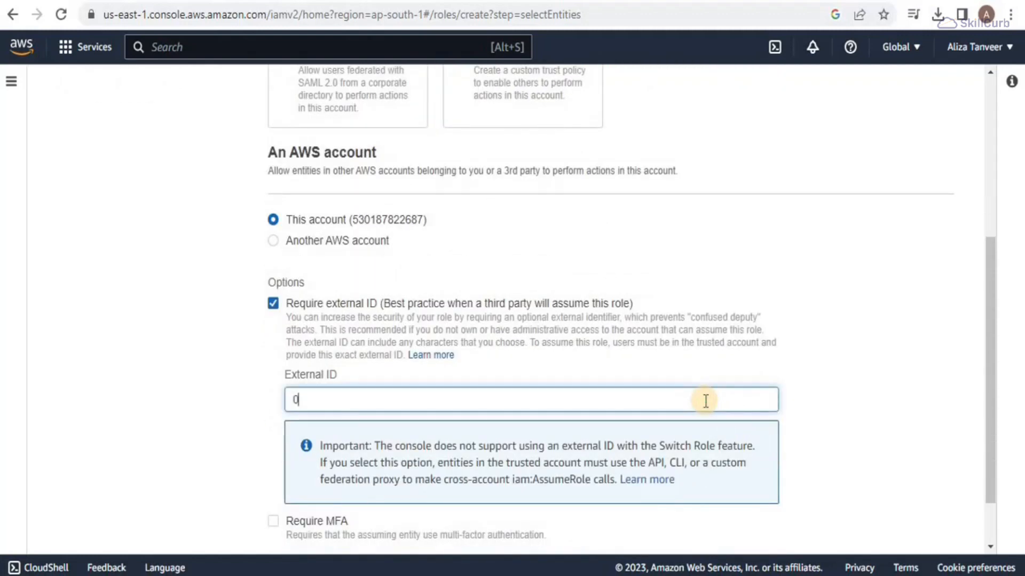
text(0000)
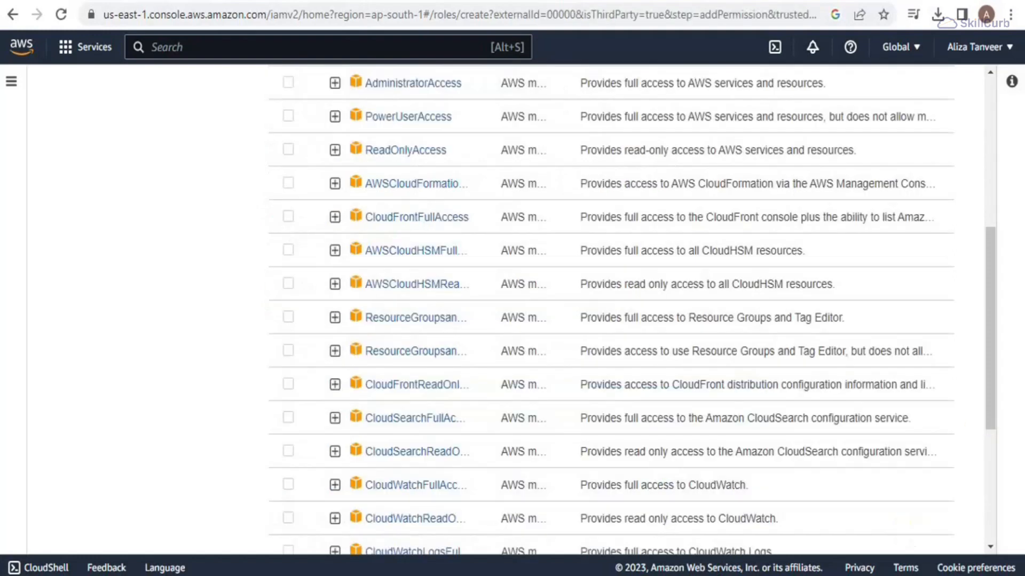
Step: Filter policies by 's3', select QuickSightAccessForS3StorageManagementAnalyticsReadOnly, and move to the naming step
drag(997, 373, 1019, 210)
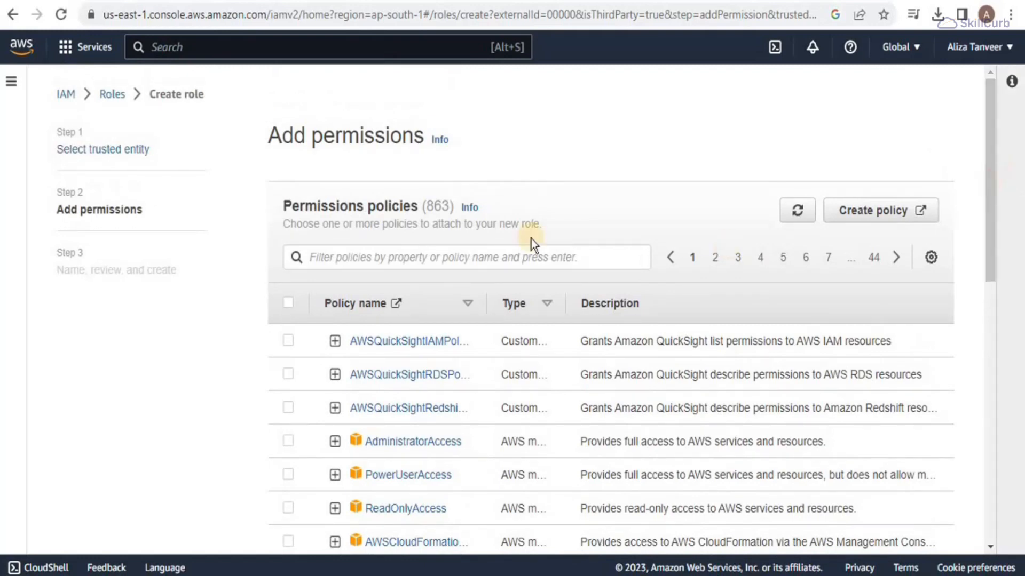
click(433, 257)
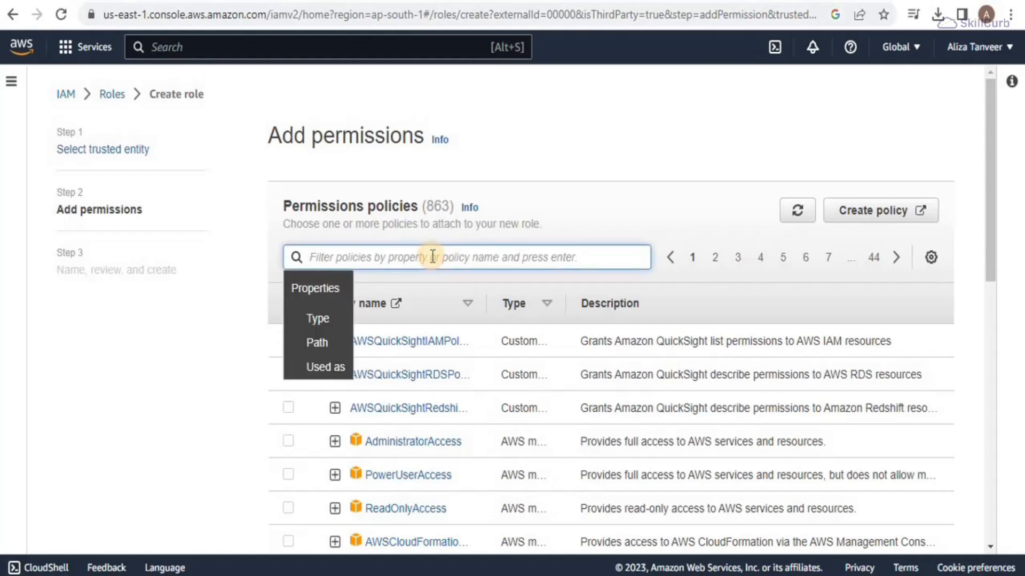
text(s3)
key(Return)
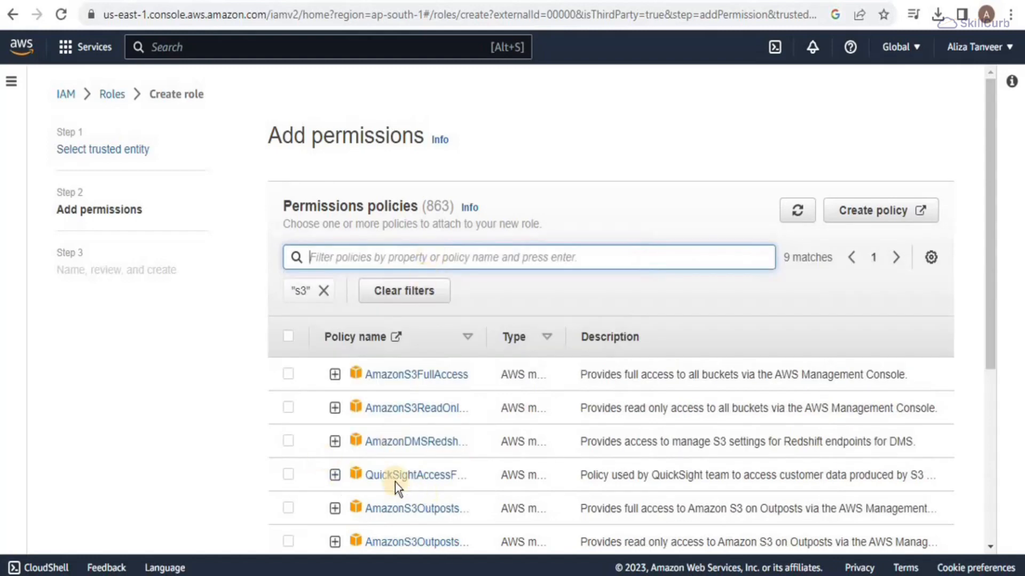
click(288, 474)
drag(990, 292, 972, 488)
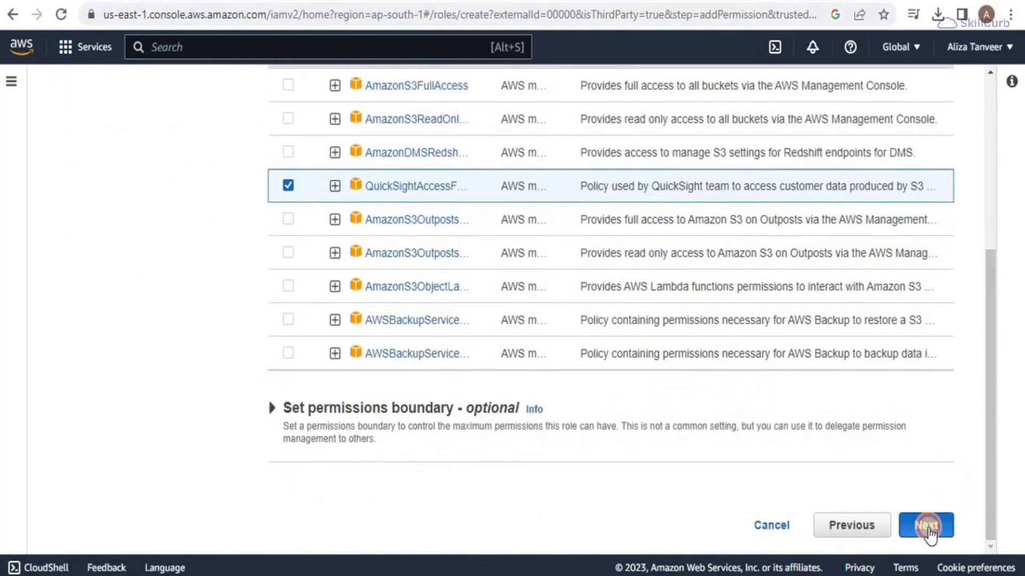
click(926, 536)
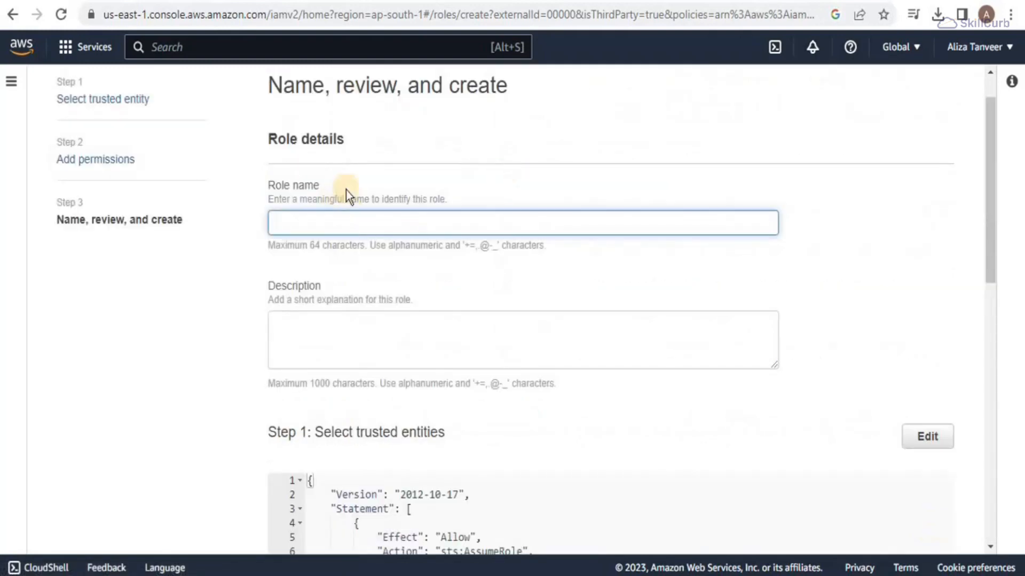
Step: Name the role snowflake-aws-role, describe it 'Access for snowflake', and create it
click(310, 219)
text(snowflake-aws-role)
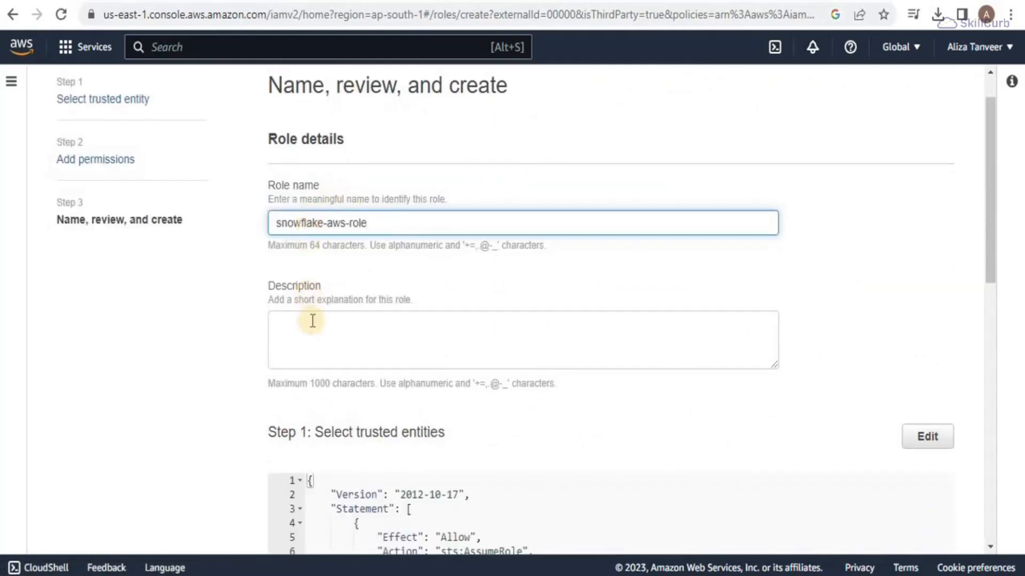
click(317, 348)
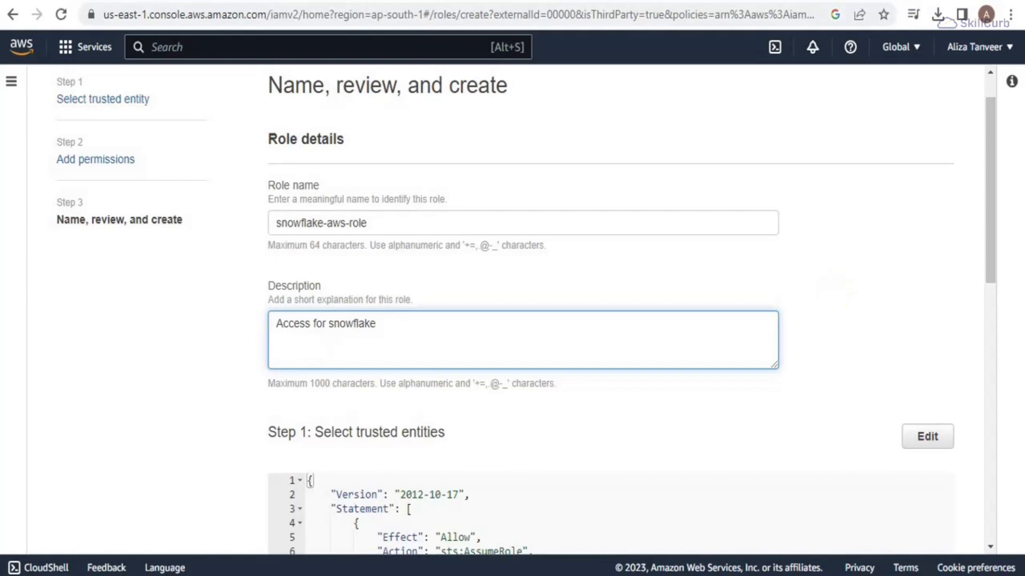
drag(998, 252, 997, 491)
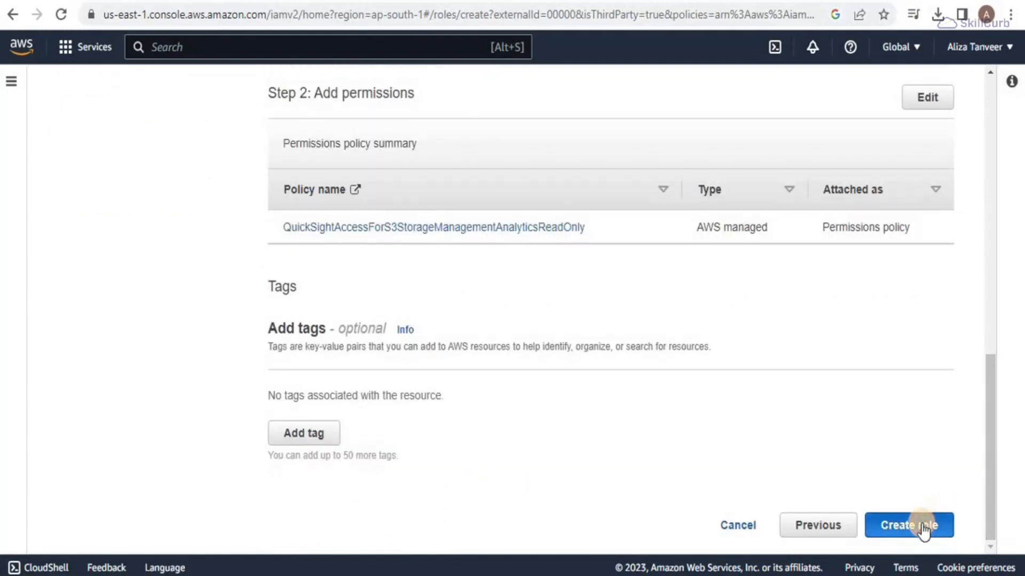
click(923, 528)
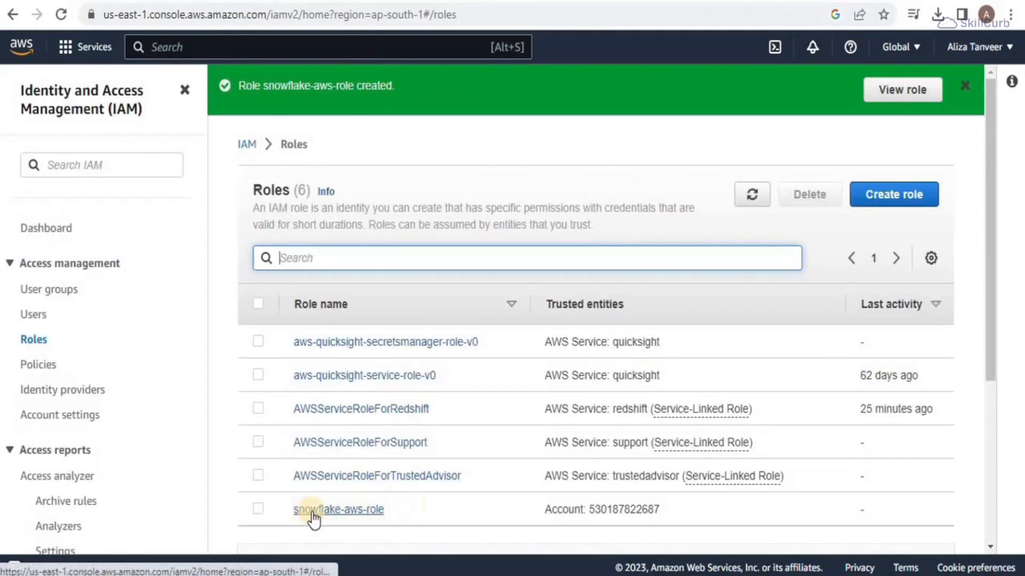
click(317, 48)
text(s3)
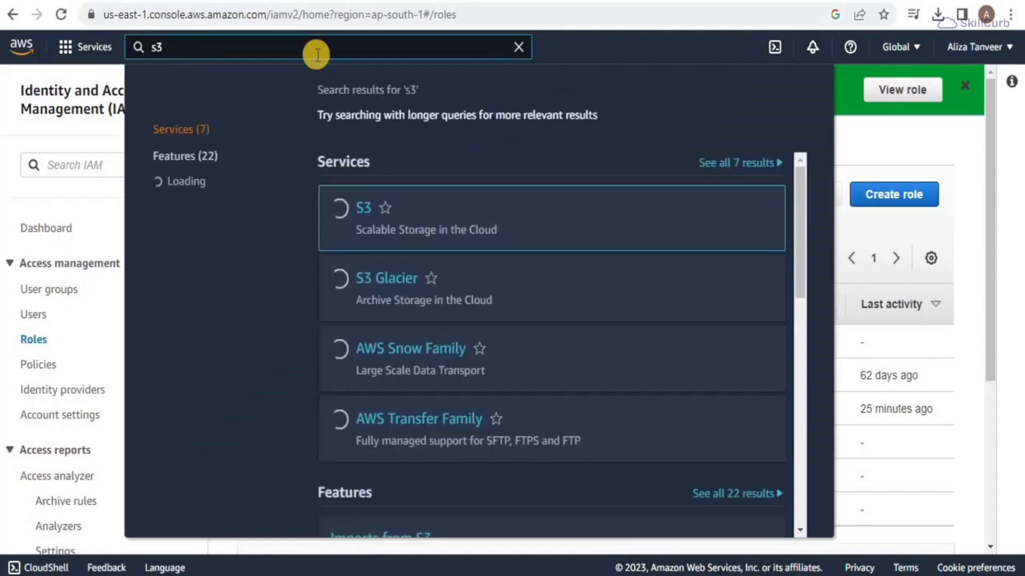
Step: Open S3 in a new browser tab and begin creating a bucket
right_click(370, 218)
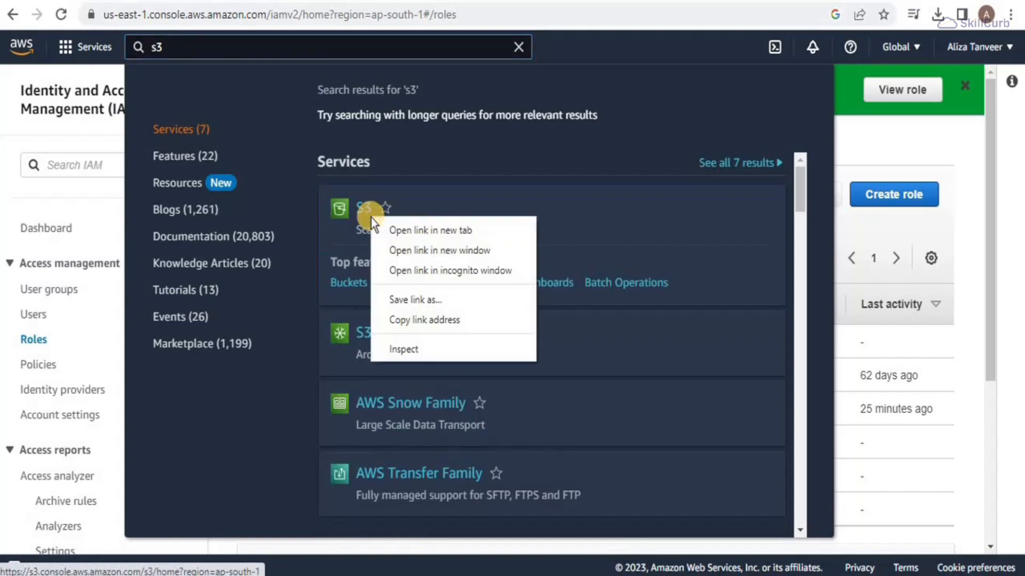
click(386, 225)
click(267, 2)
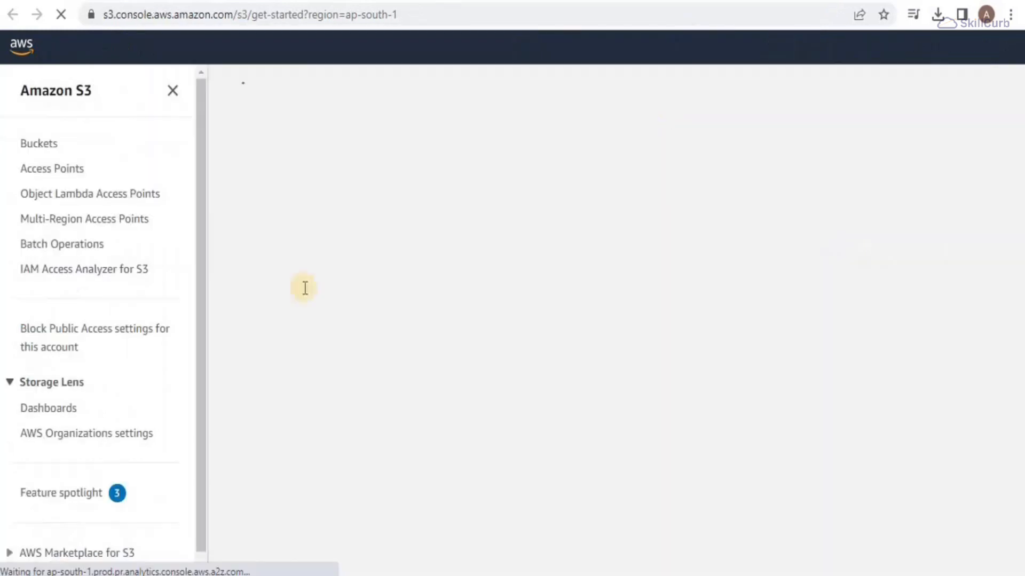
click(656, 238)
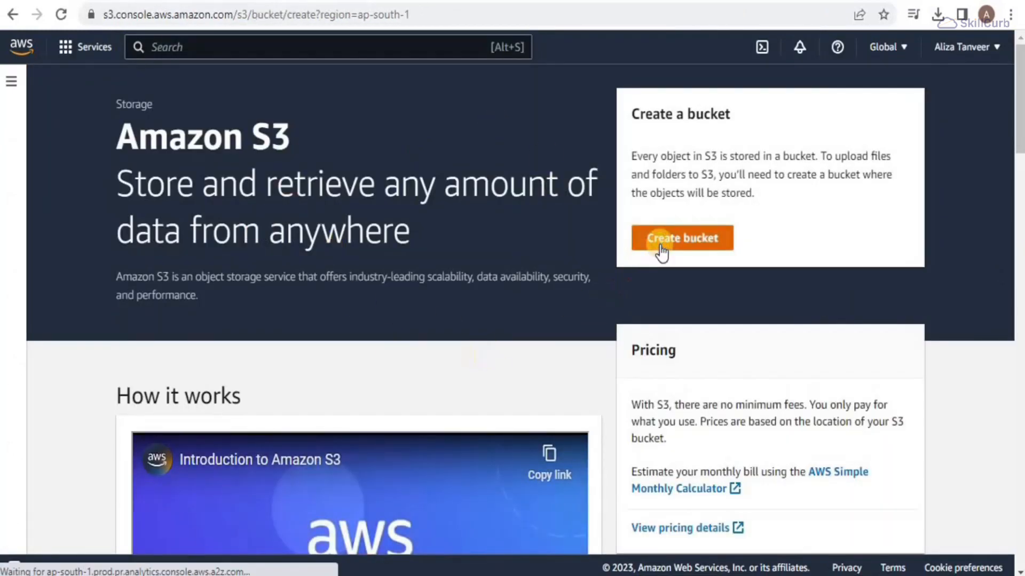
click(183, 288)
Step: Name the bucket 1snowflake-data-1, unblock public access with acknowledgement, and create it
text(snowflake-data)
drag(1014, 162, 1014, 340)
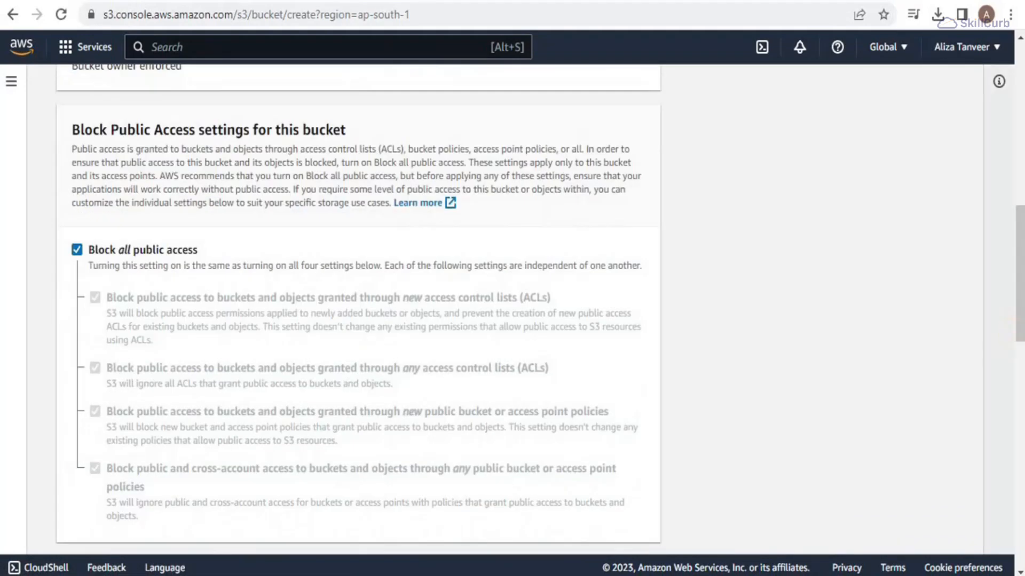
scroll(1014, 340, up, 3)
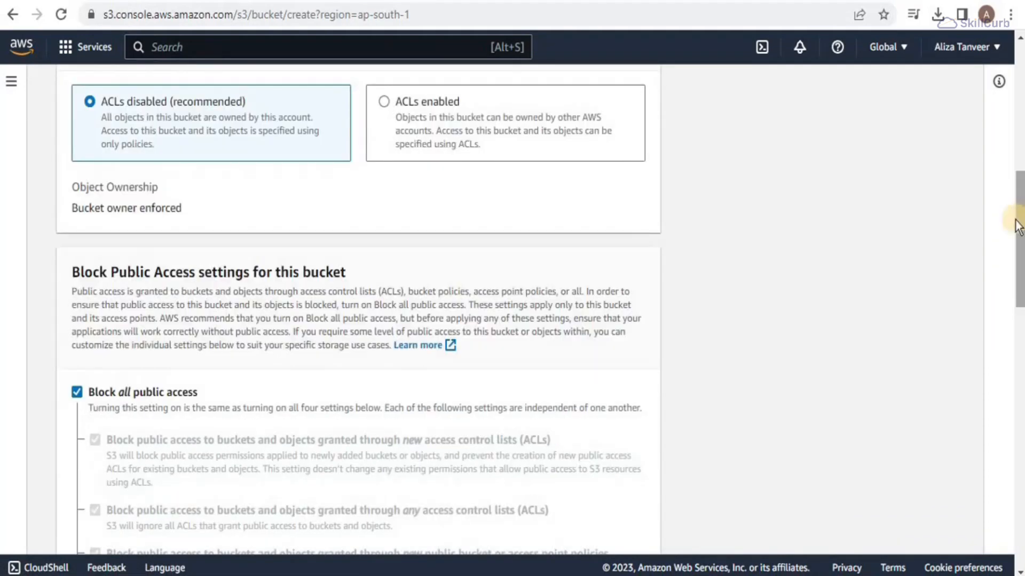
scroll(1020, 222, down, 1)
click(77, 351)
scroll(203, 488, down, 9)
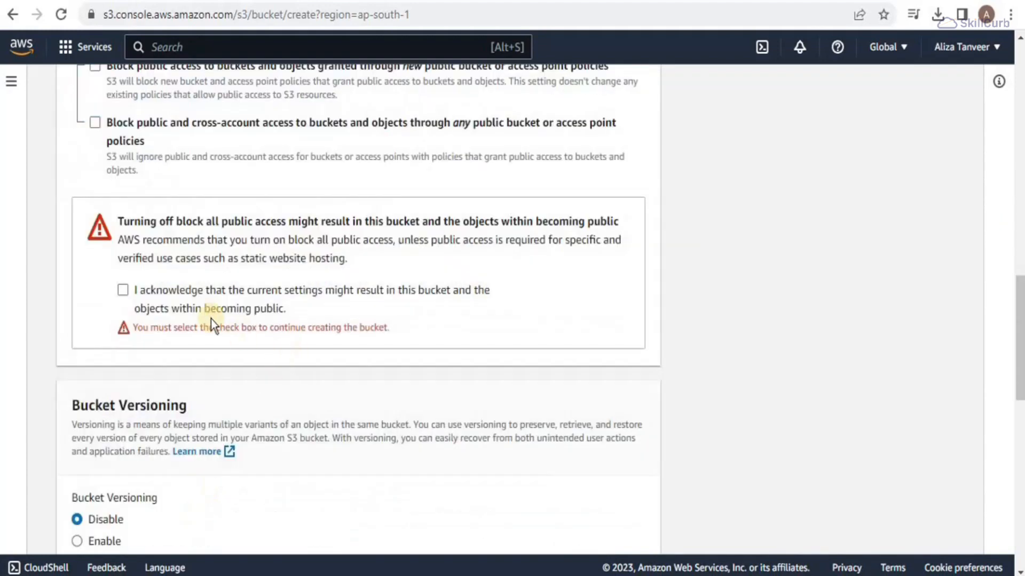
click(127, 286)
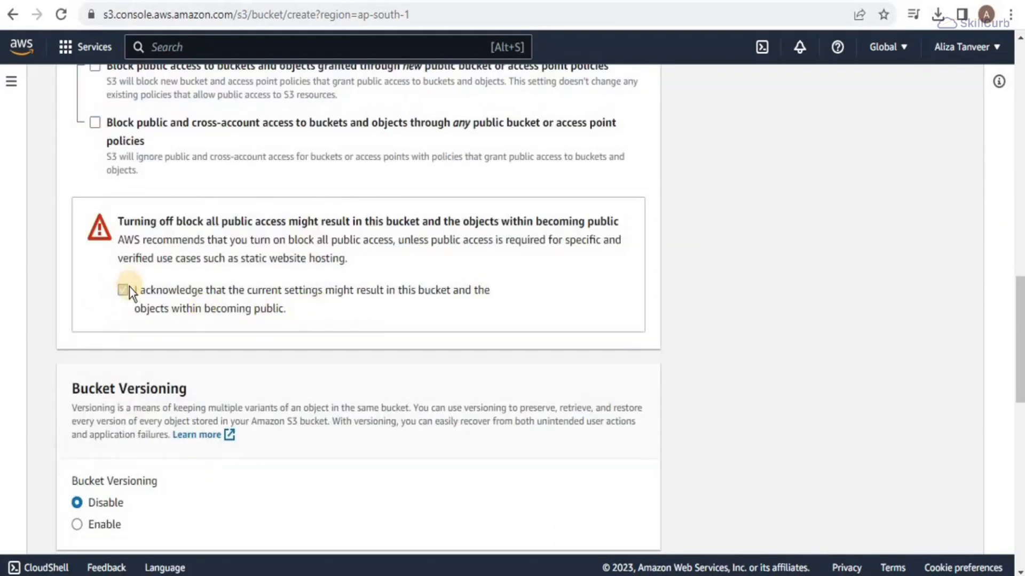
scroll(648, 428, down, 9)
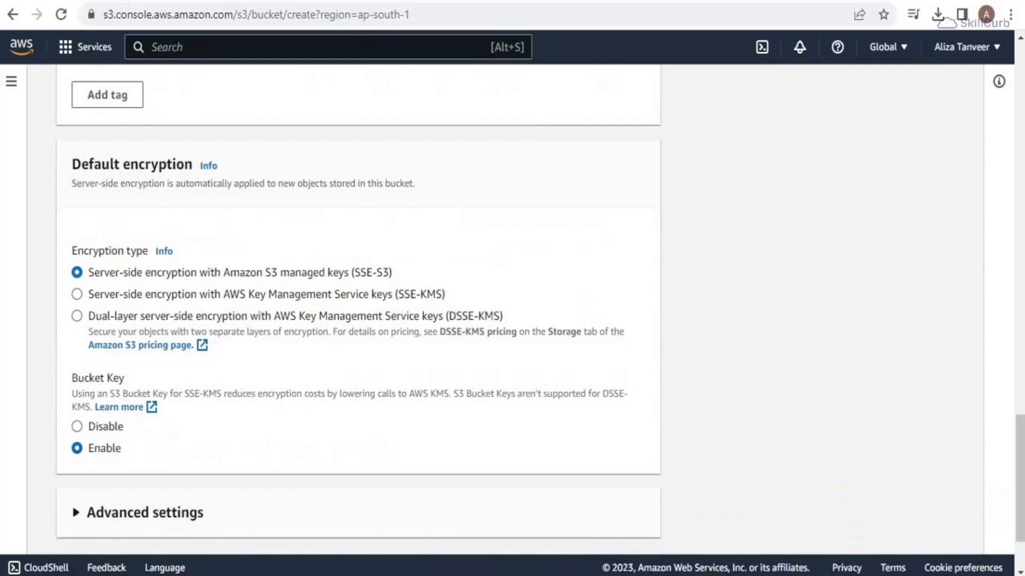
scroll(591, 493, down, 2)
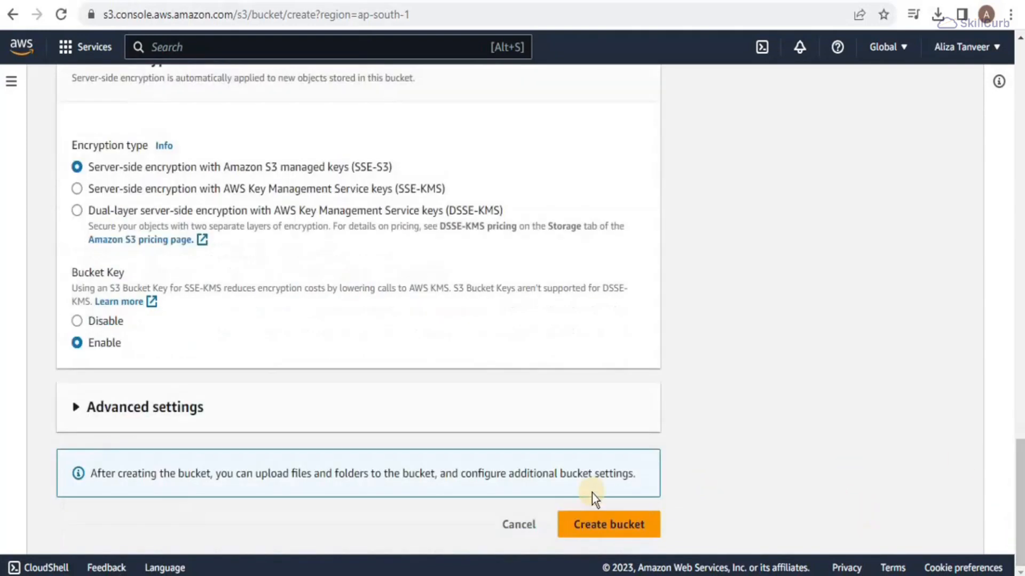
click(596, 522)
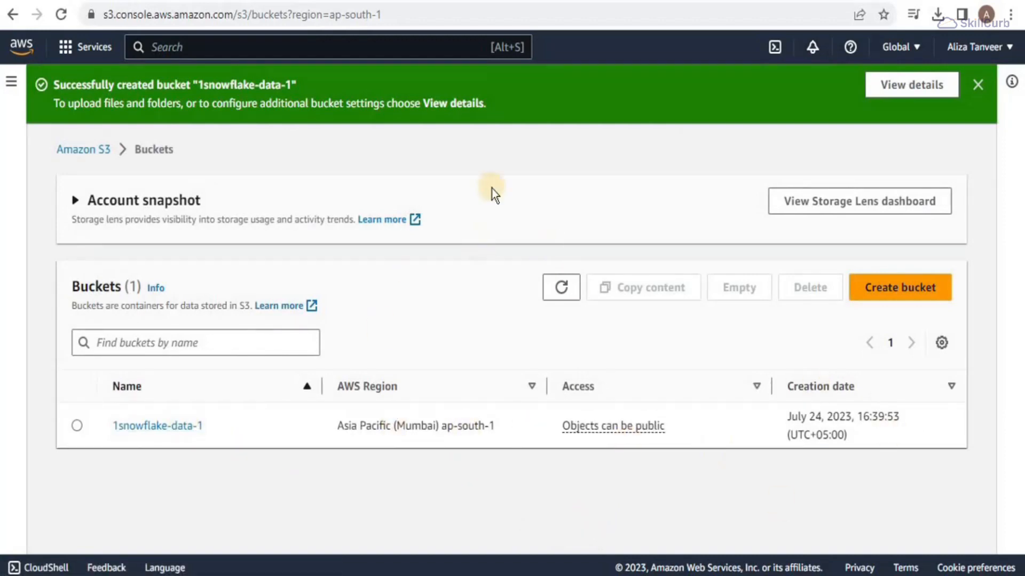
Step: Create an ecommerce_dev folder in the 1snowflake-data-1 bucket
click(166, 370)
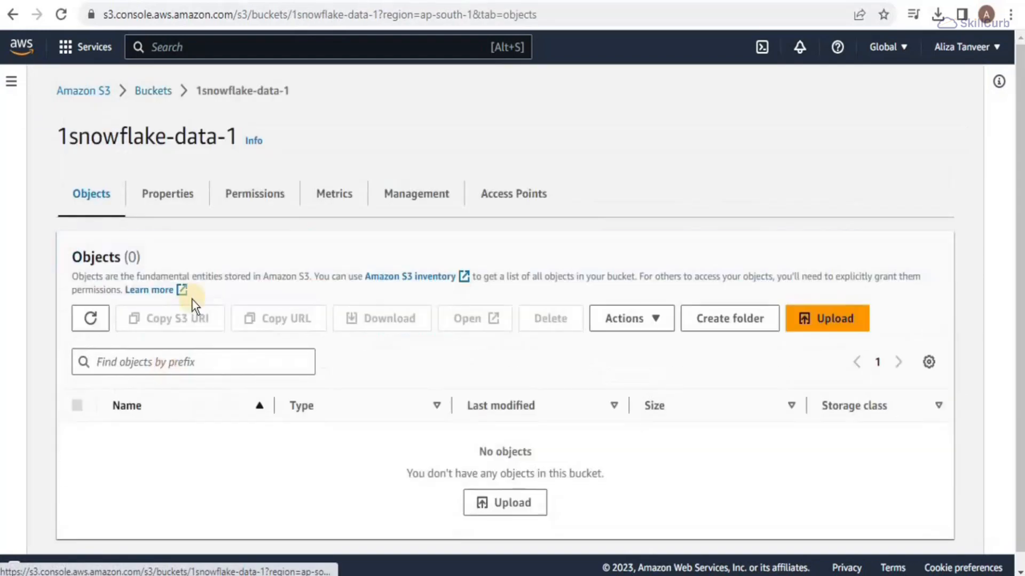
click(729, 328)
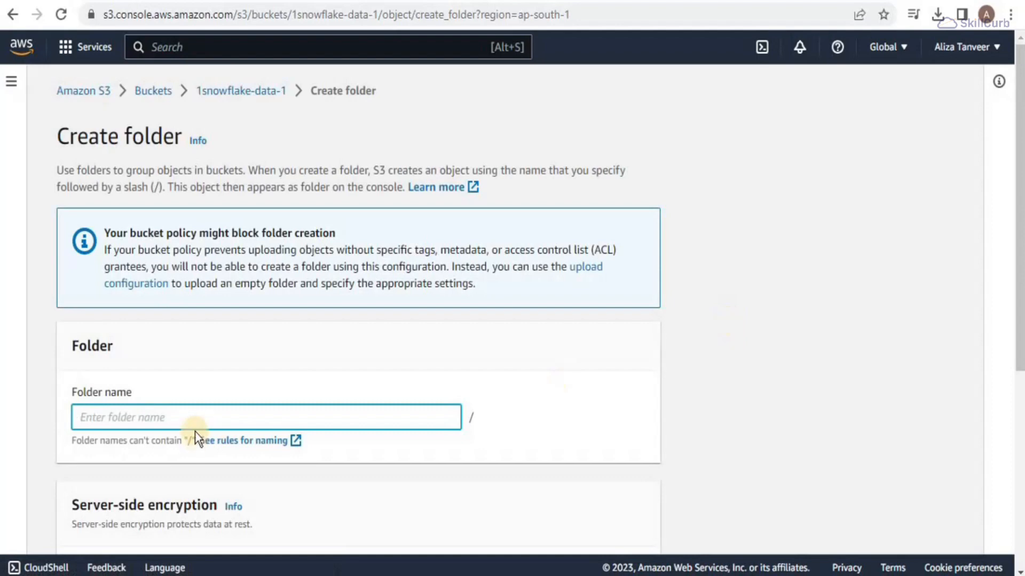
text(ecom)
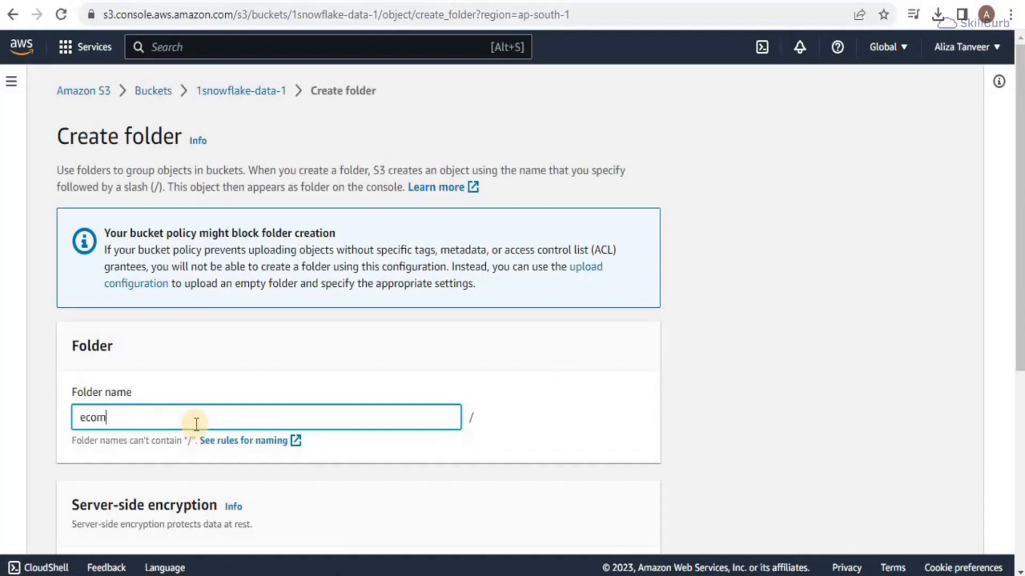
text(merce_dev)
drag(1019, 287, 1018, 422)
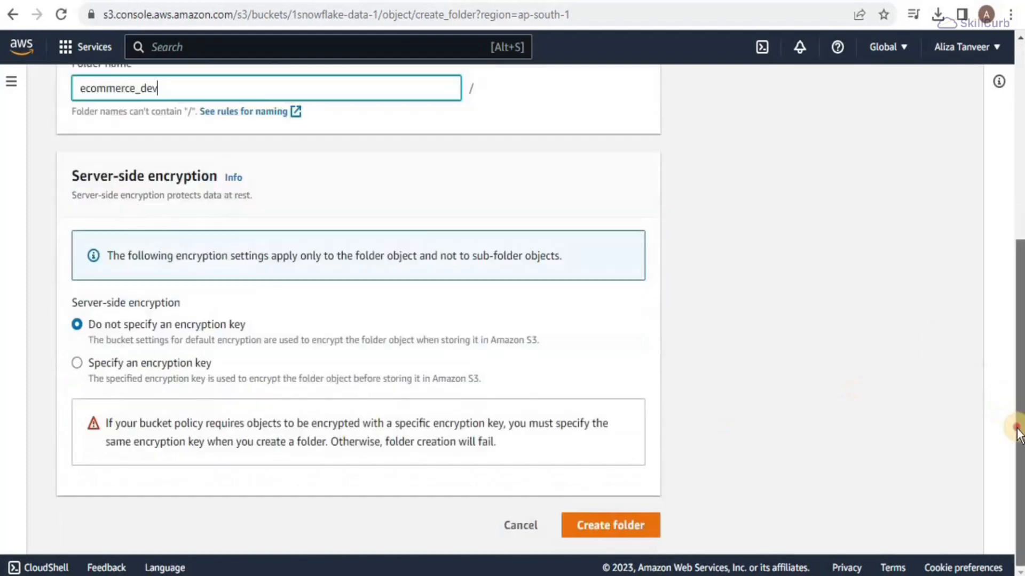
click(615, 526)
Step: Create a lineitem folder inside ecommerce_dev
click(188, 476)
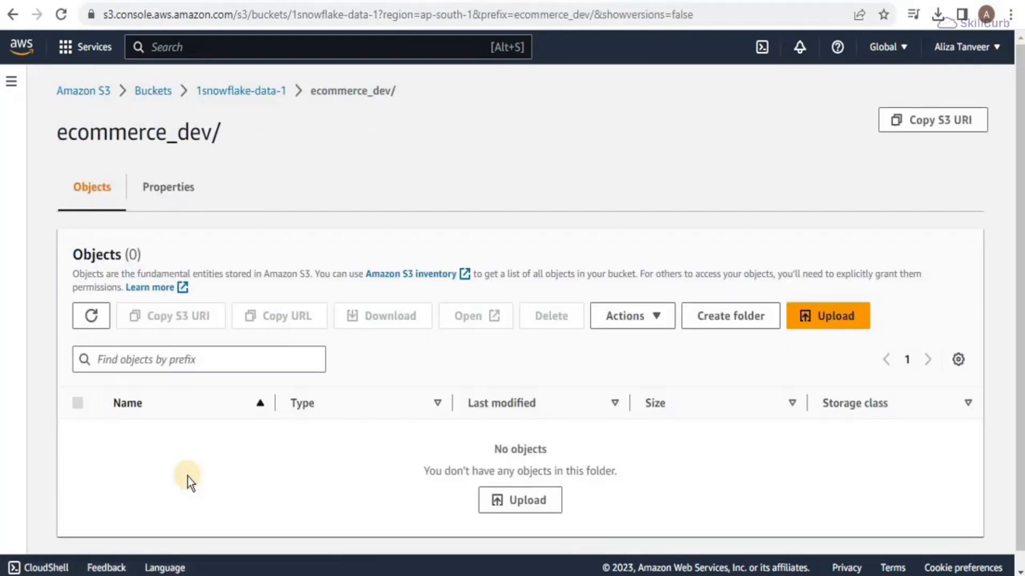
click(729, 320)
text(lineitem)
scroll(710, 480, down, 6)
click(640, 528)
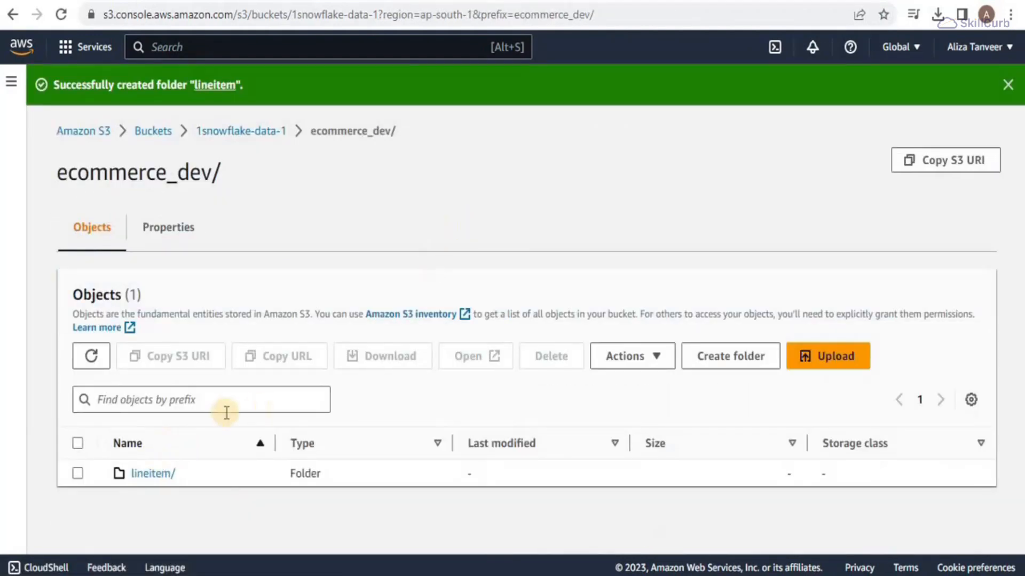
Step: Go into lineitem/lineitem_csv and begin an upload there
click(161, 472)
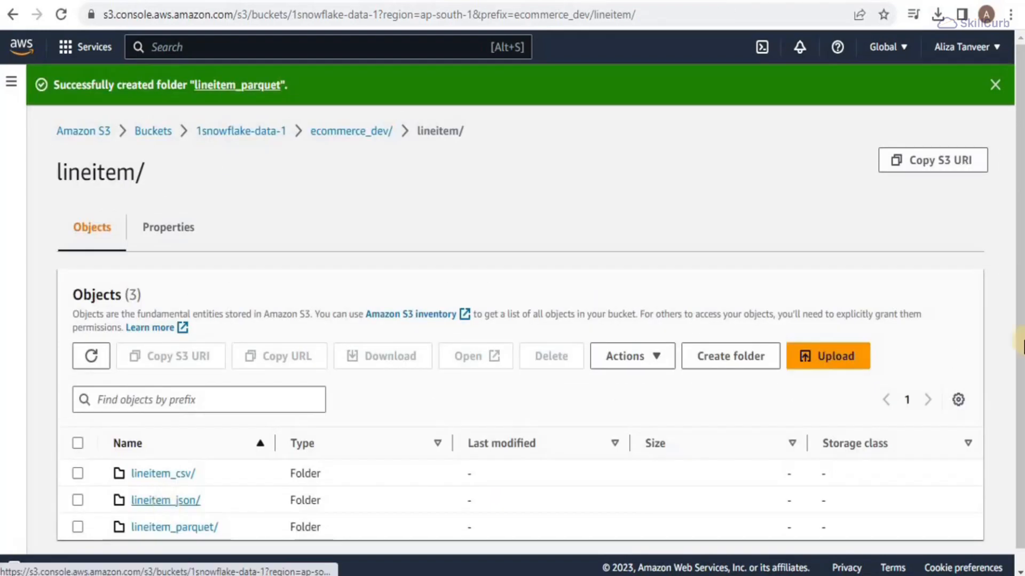
scroll(336, 473, down, 1)
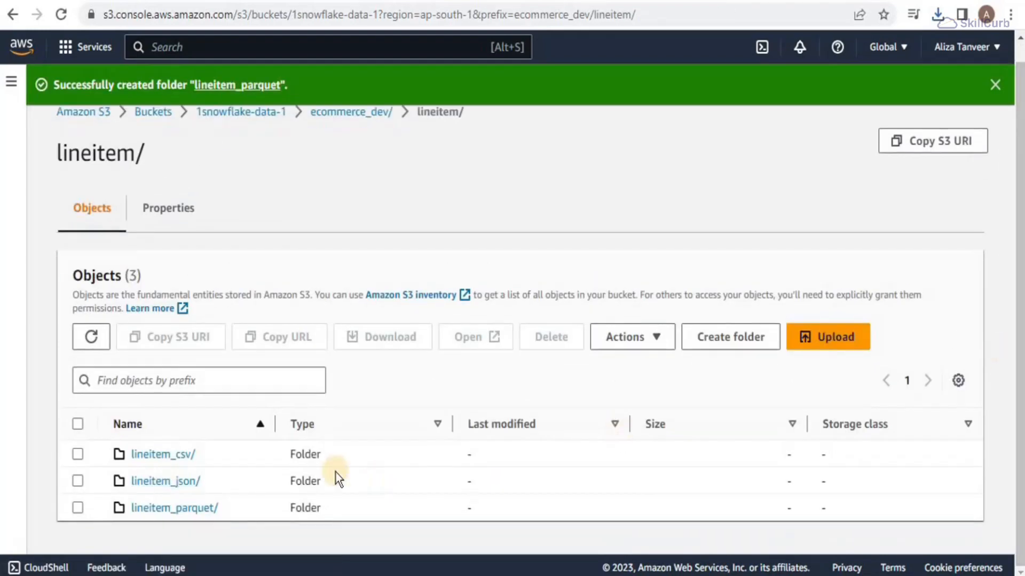
click(171, 466)
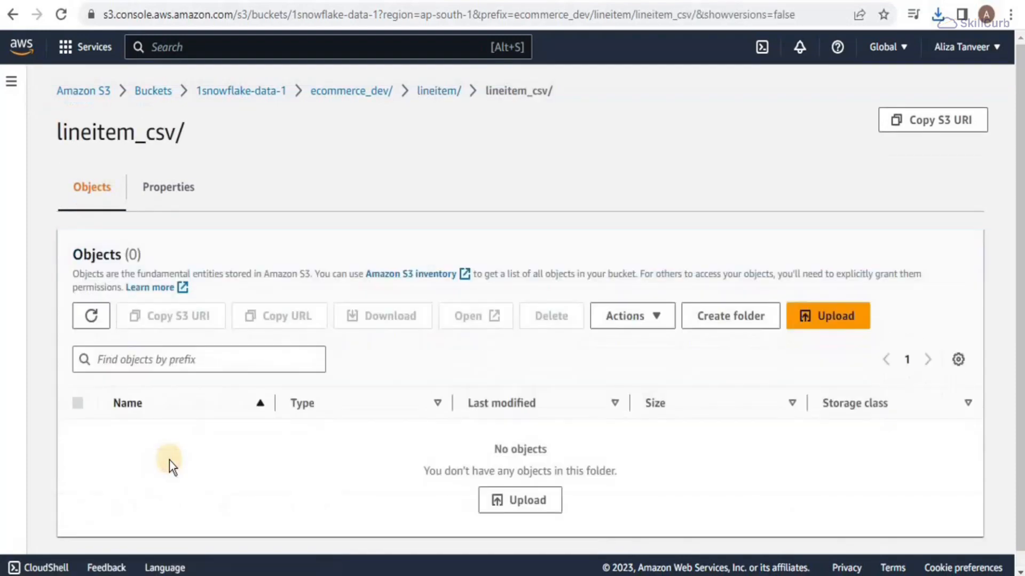
click(854, 315)
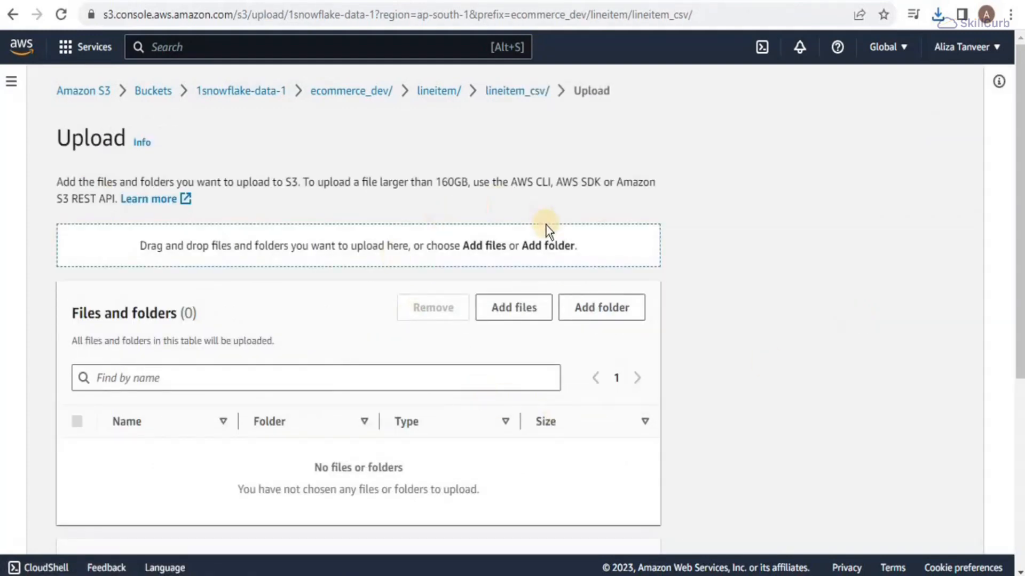
Step: Add data_0_4_0.csv.gz and data_0_5_0.csv.gz from Downloads and upload them
click(511, 315)
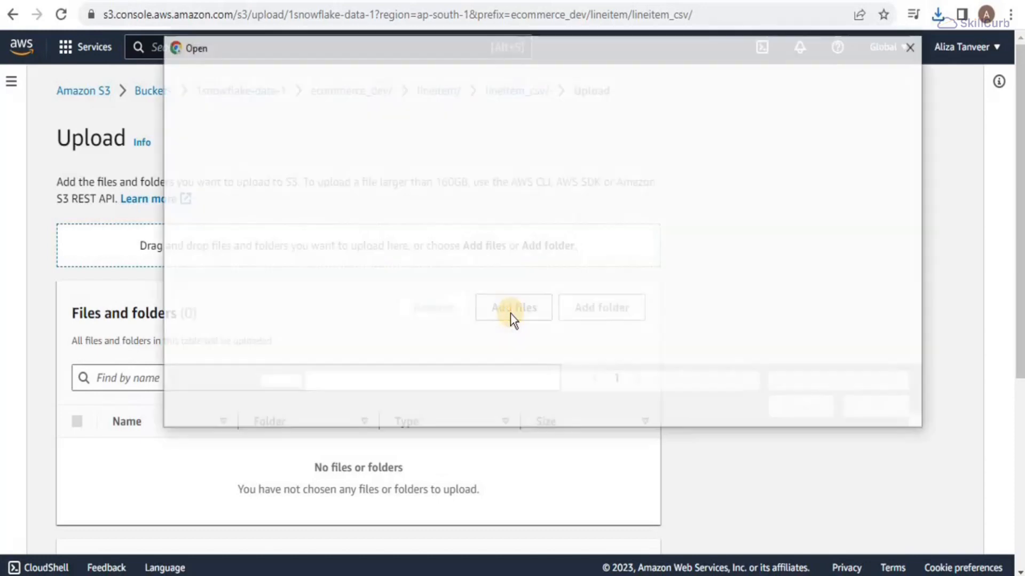
click(230, 212)
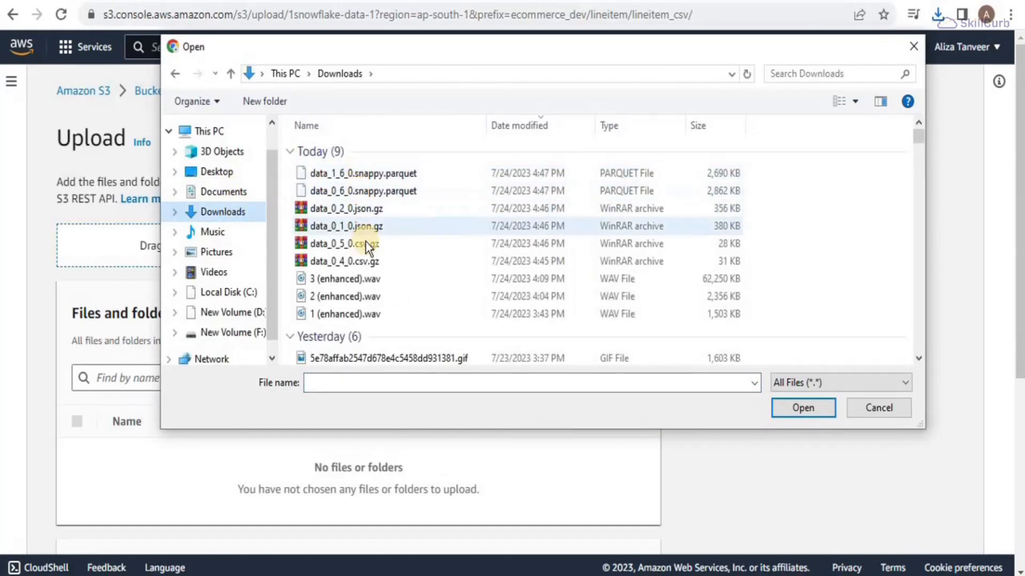
click(366, 243)
shift+click(393, 260)
click(803, 409)
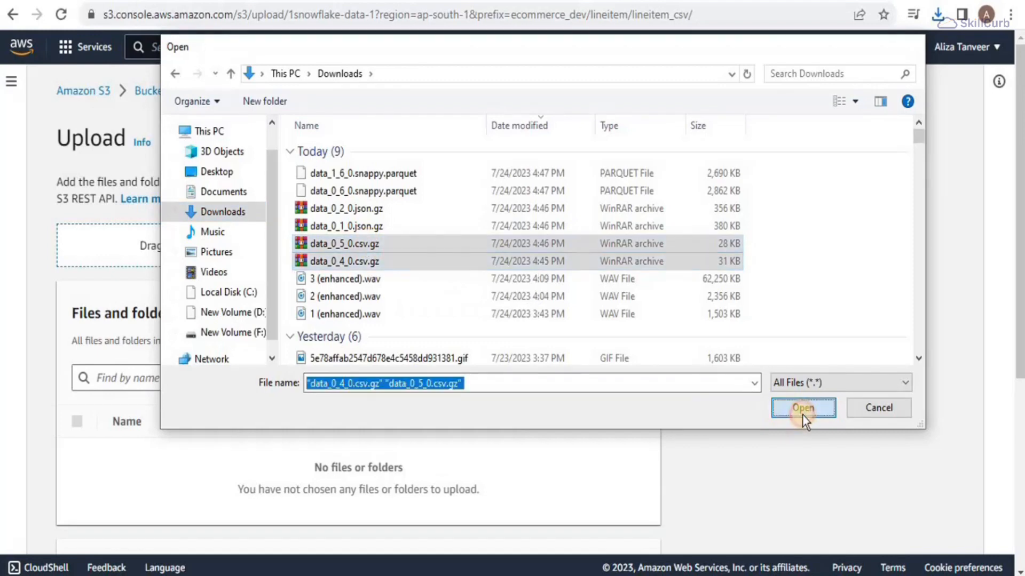
scroll(620, 480, down, 4)
click(619, 525)
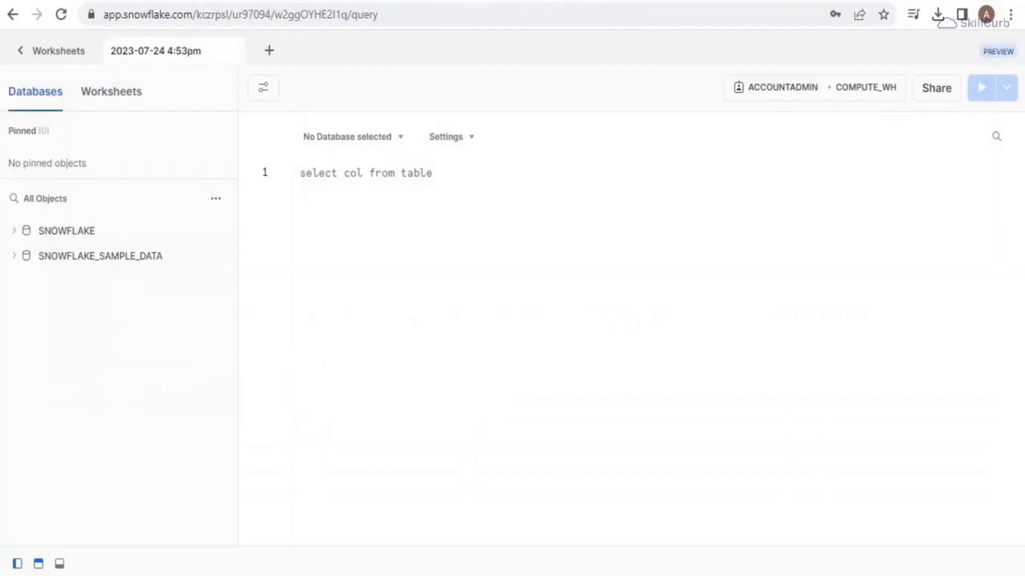
Step: Paste and run 'use role accountadmin;' in the worksheet
click(401, 175)
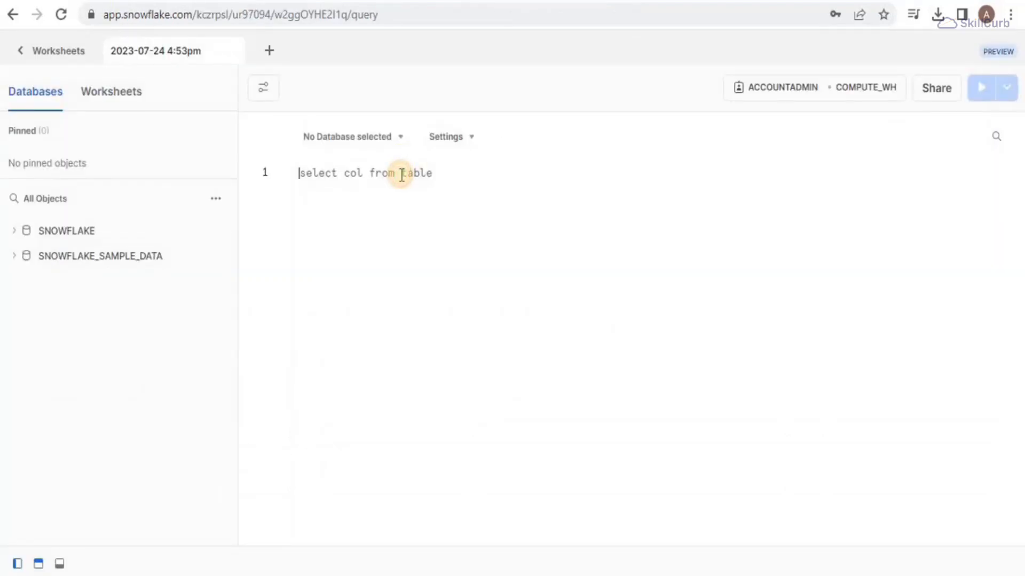
text(use role accountadmin;)
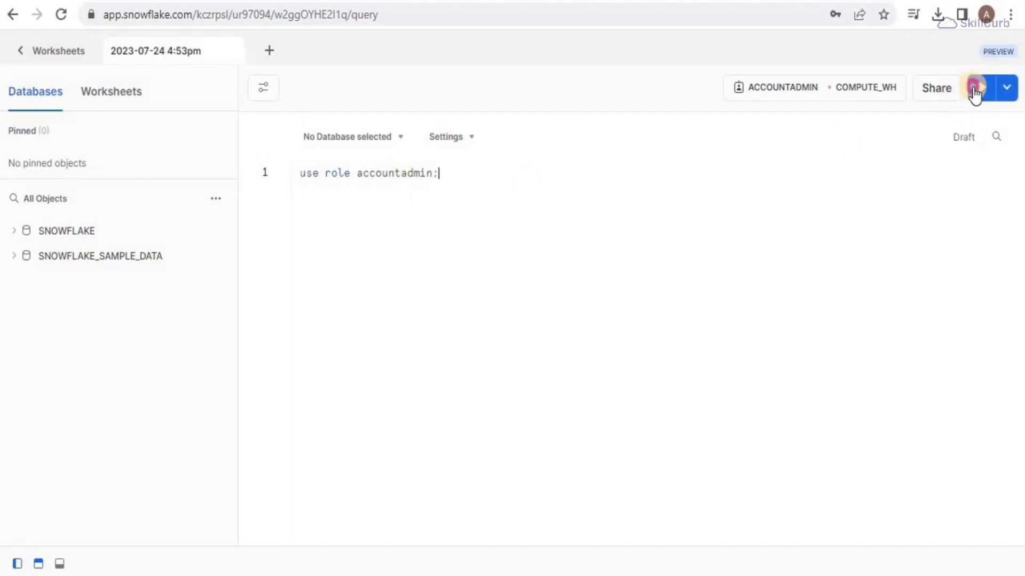
click(974, 94)
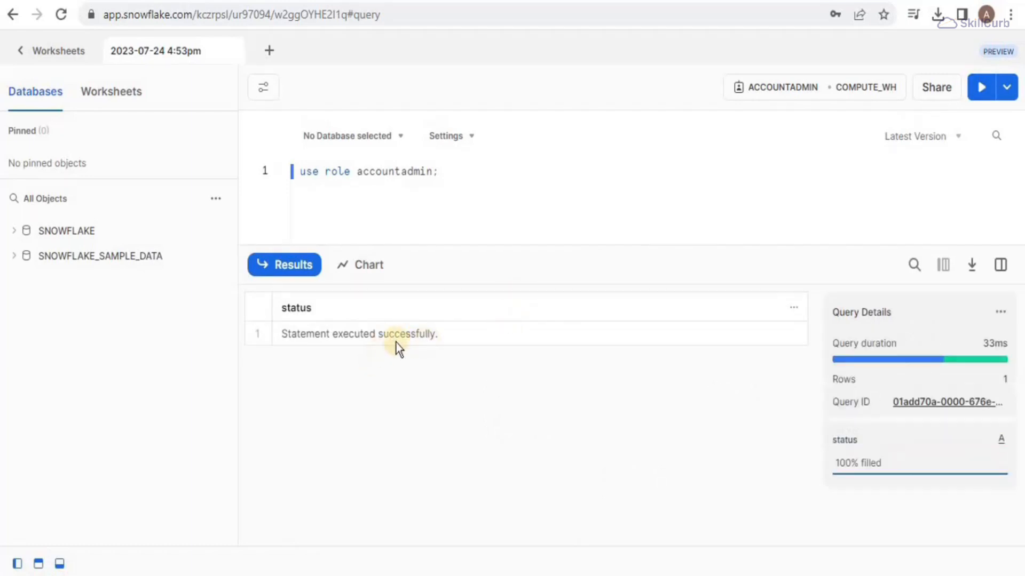
Step: Paste the CREATE STORAGE INTEGRATION aws_sf_data statement on a new line below
drag(482, 249, 493, 571)
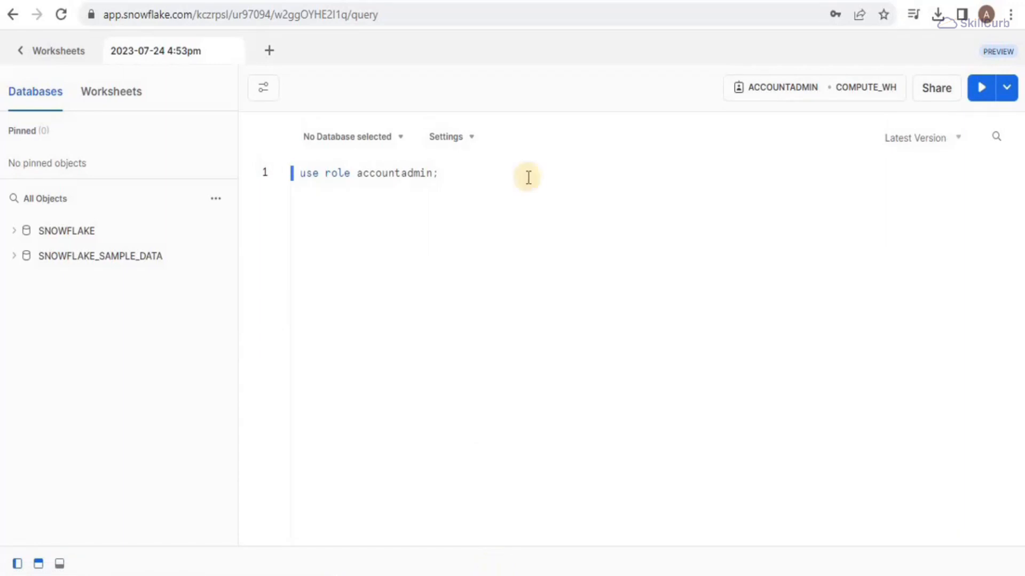
click(475, 181)
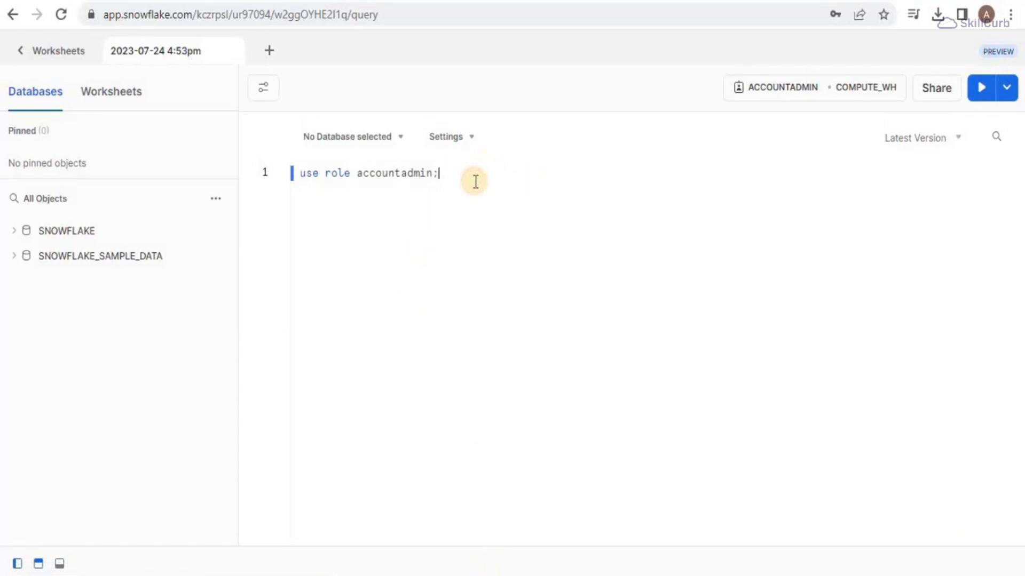
key(Return)
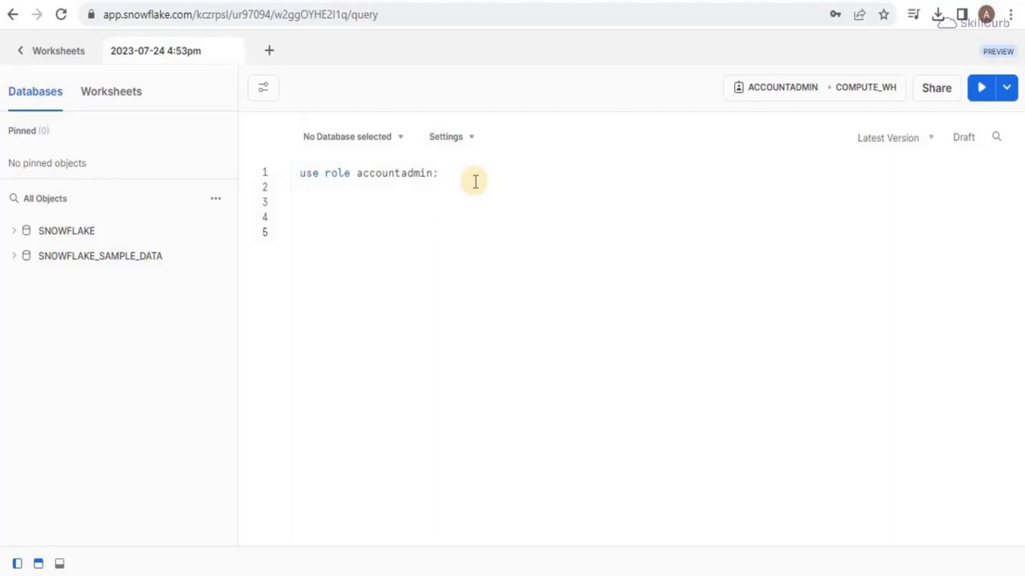
text(-- STEP-2 : Create an integration object ------ CREATE STORAGE INTEGRATION aws_sf_data   TYPE = EXTERNAL_STAGE   STORAGE_PROVIDER = S3   ENABLED = TRUE   STORAGE_AWS_ROLE_ARN = ''   STORAGE_ALLOWED_LOCATIONS = ('{your_bucket_name}');)
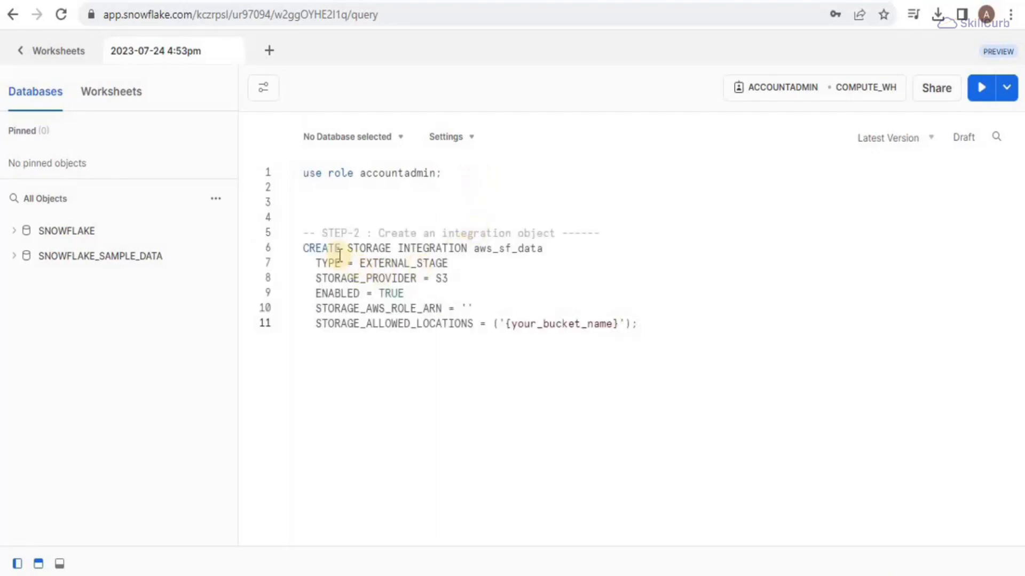
Step: Highlight the integration name, TYPE and STORAGE_PROVIDER lines to explain them
drag(304, 247, 497, 250)
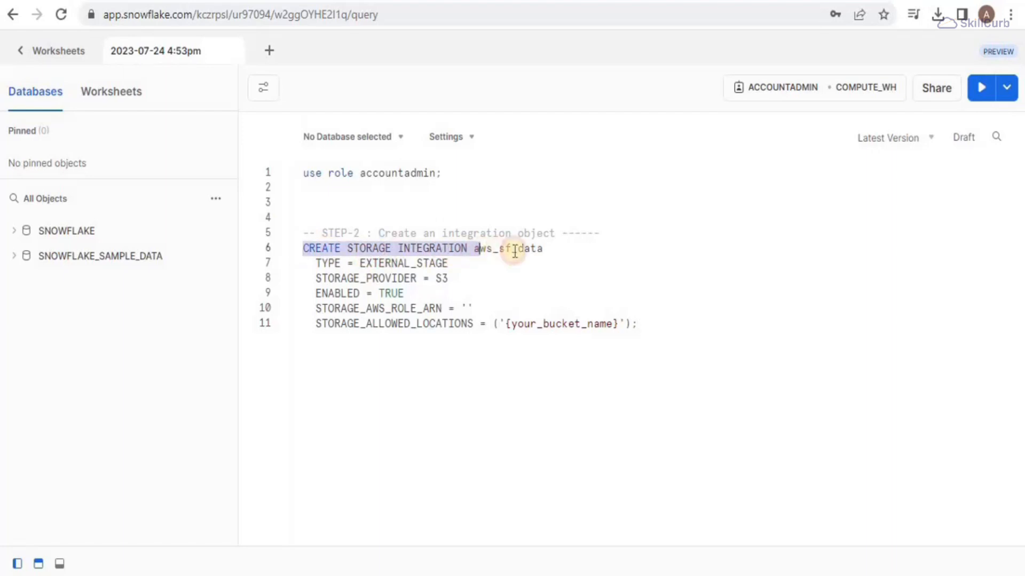
drag(514, 251, 552, 251)
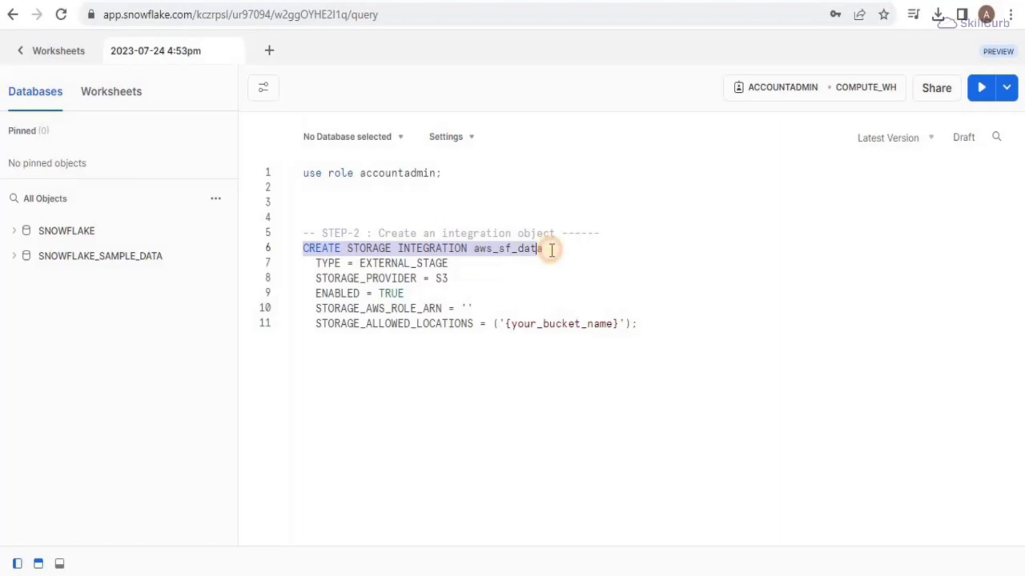
click(350, 259)
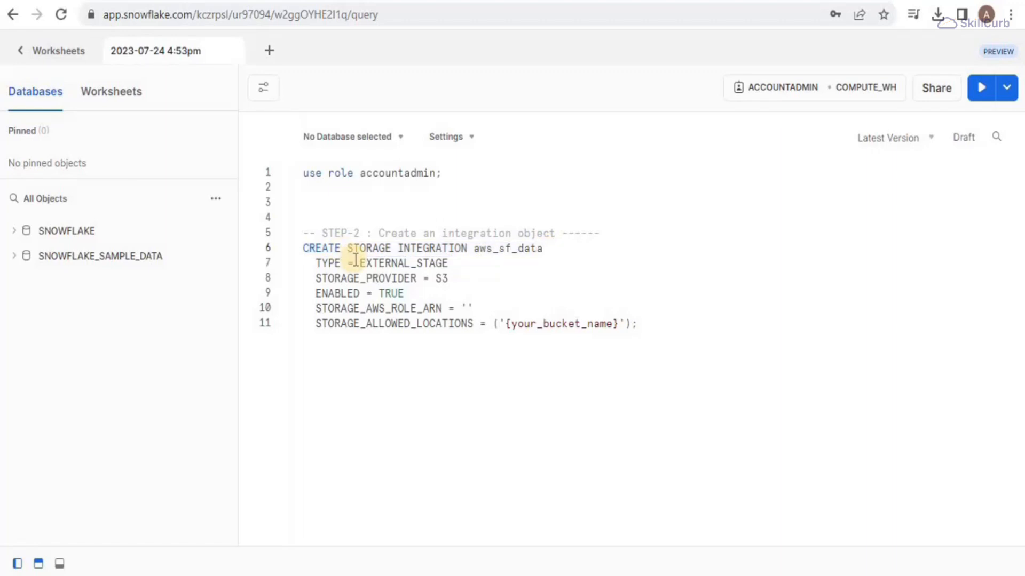
drag(360, 262, 453, 272)
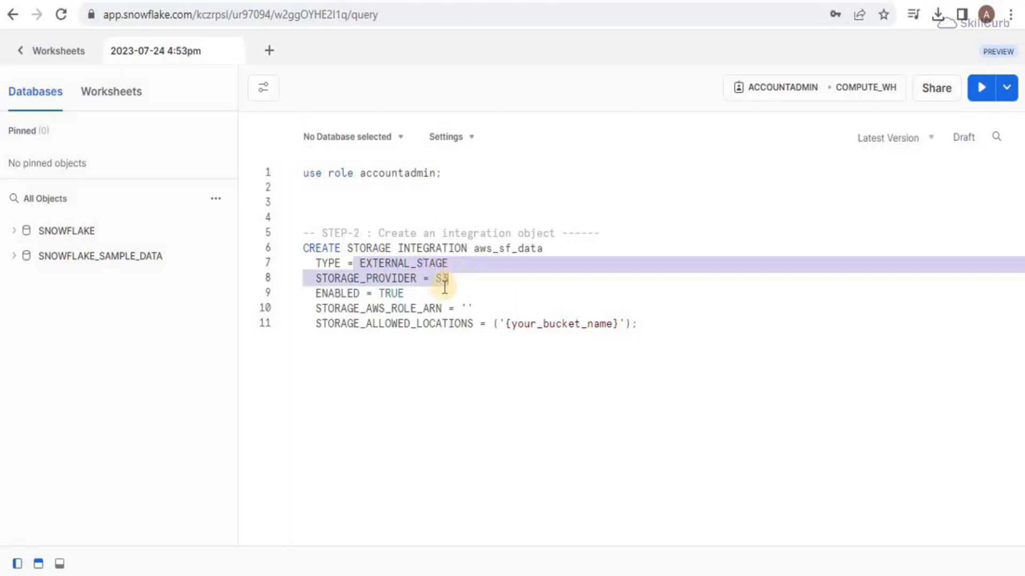
click(442, 290)
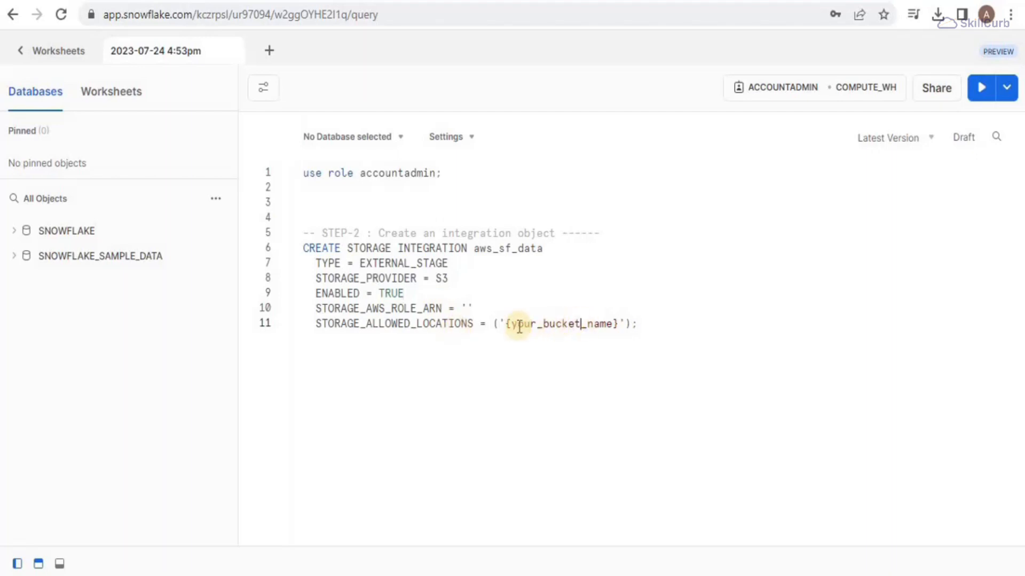
Step: Replace the {your_bucket_name} placeholder with the s3:1snowflake-data-1 bucket path
drag(507, 324, 618, 325)
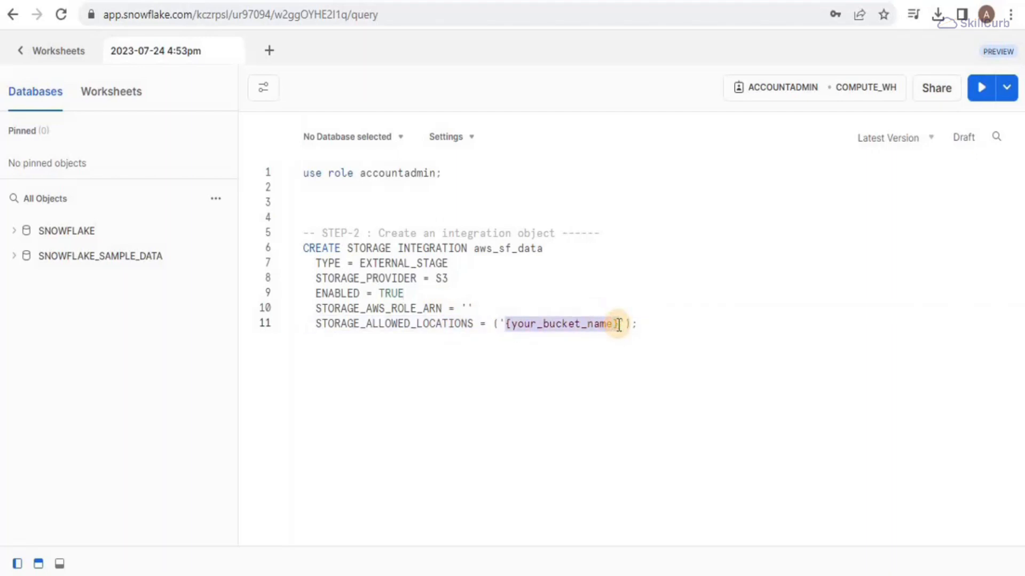
text(s3:1snowflake-data-1)
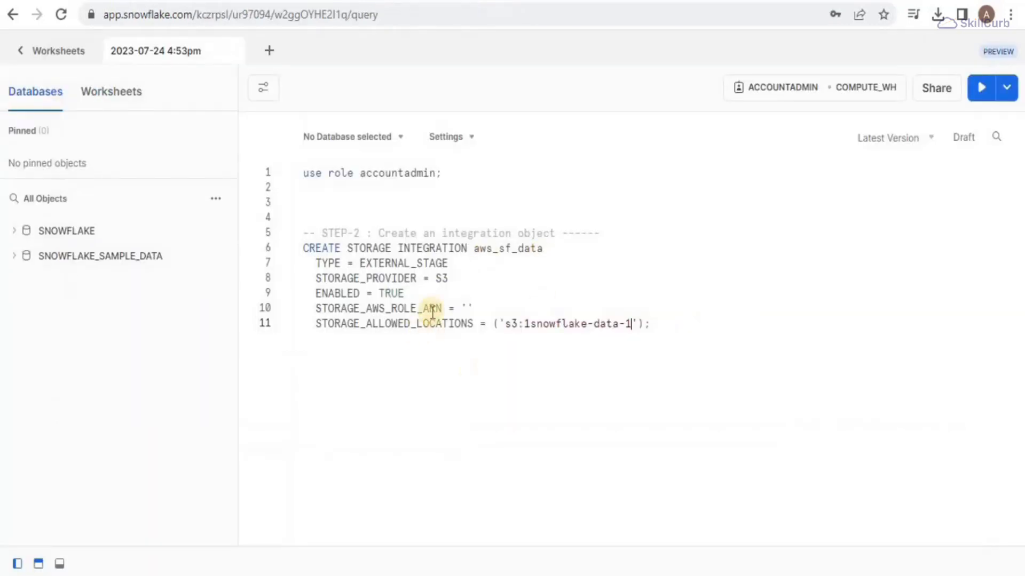
click(466, 308)
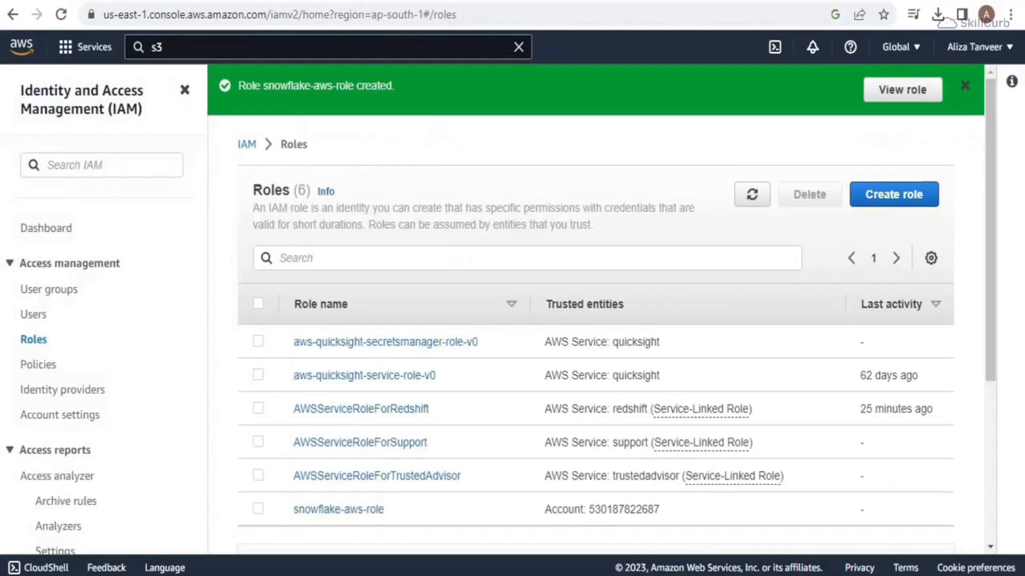
Step: Copy the snowflake-aws-role ARN from IAM into STORAGE_AWS_ROLE_ARN
click(329, 511)
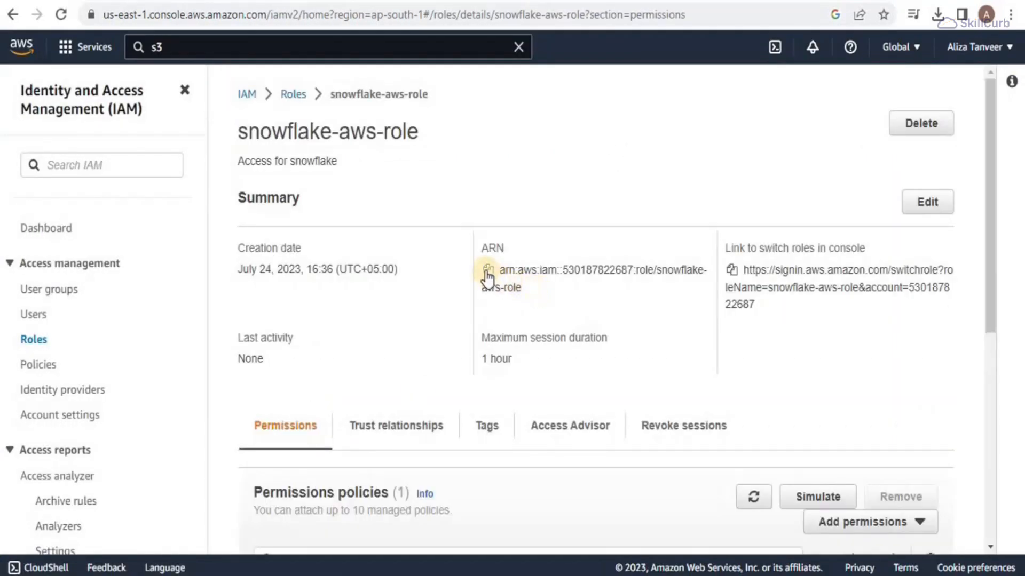
click(488, 270)
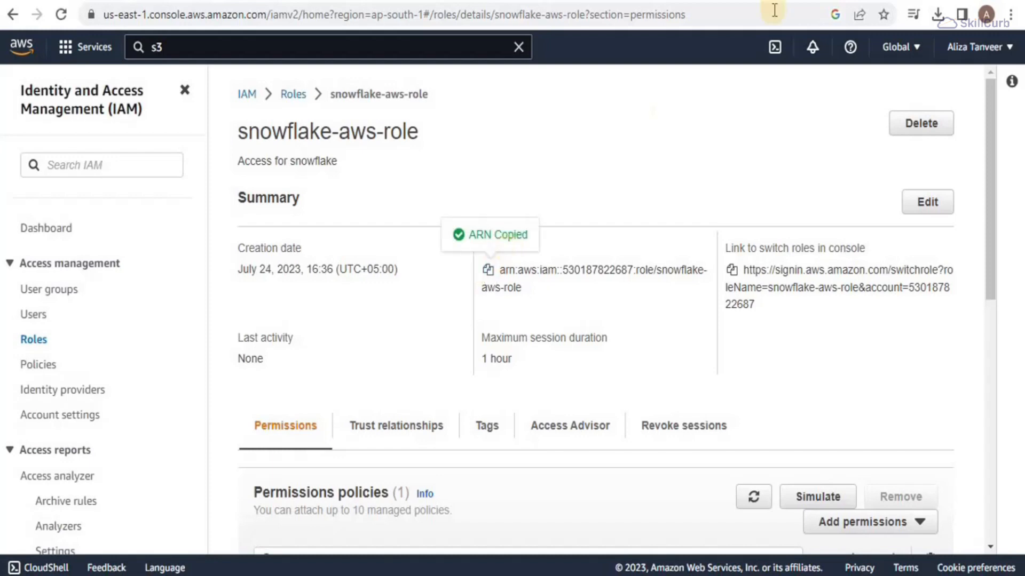
click(688, 2)
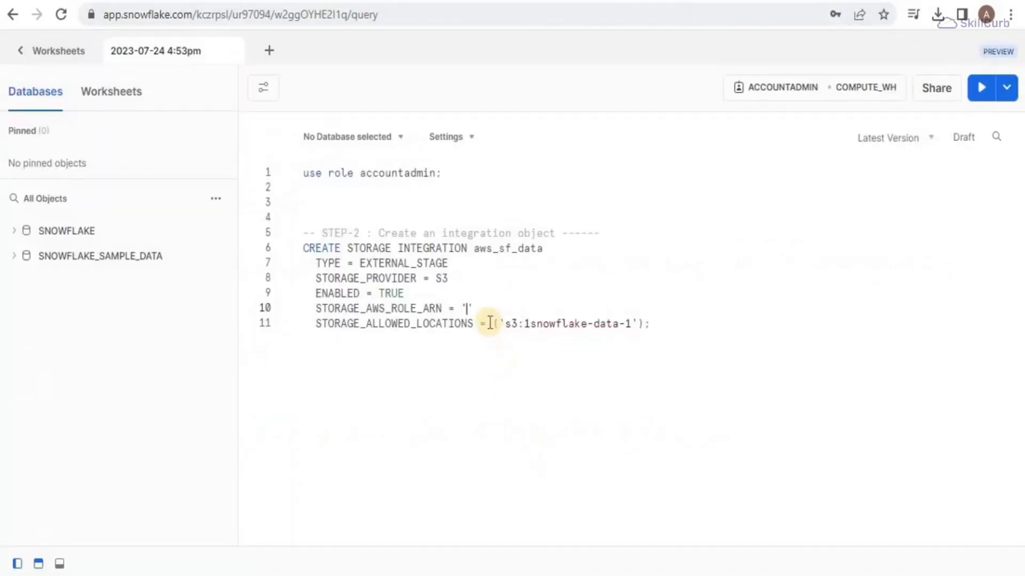
key(ctrl+v)
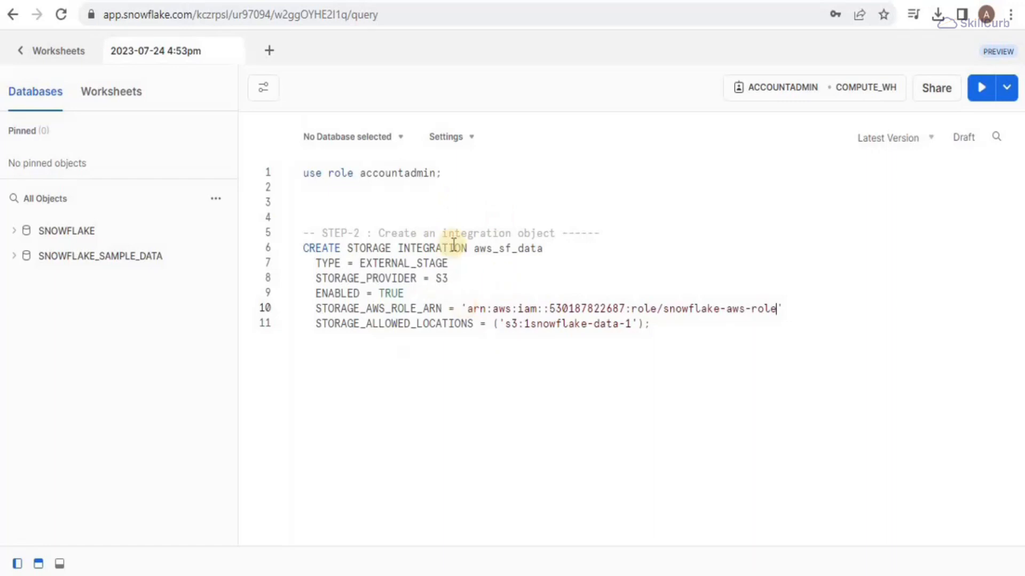
Step: Correct the location to 's3://1snowflake-data-1' and run the integration statement
click(525, 328)
text(//)
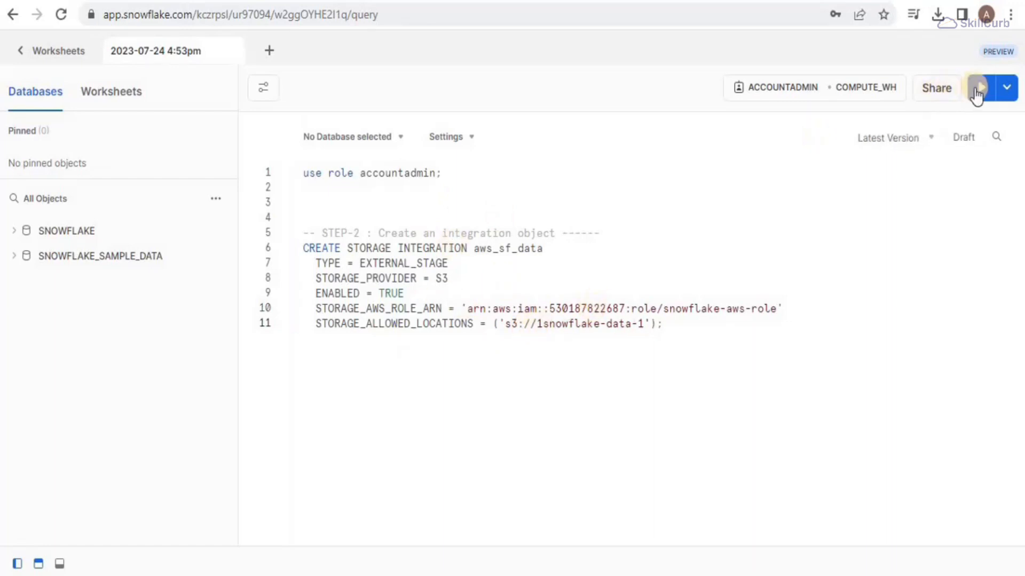
click(978, 91)
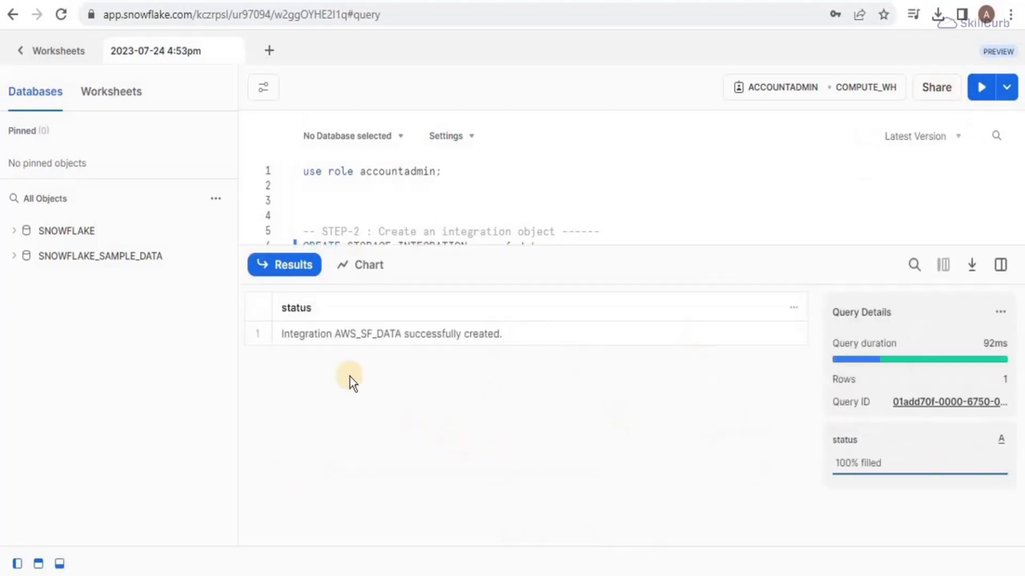
drag(483, 265, 499, 498)
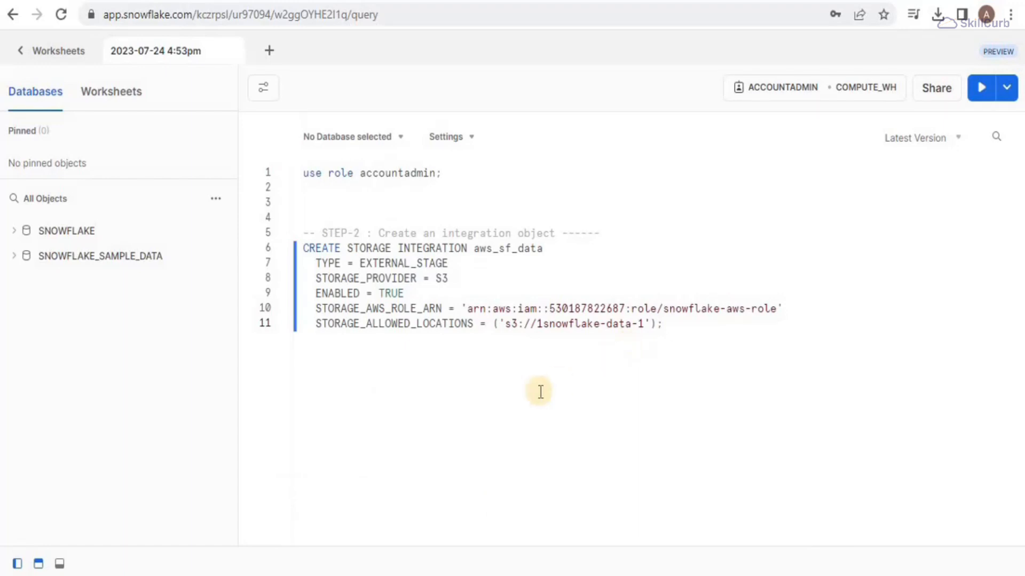
Step: Add 'desc INTEGRATION aws_sf_data;' on line 13, run it, and show the STORAGE_AWS_IAM_USER_ARN value
click(684, 332)
key(Return)
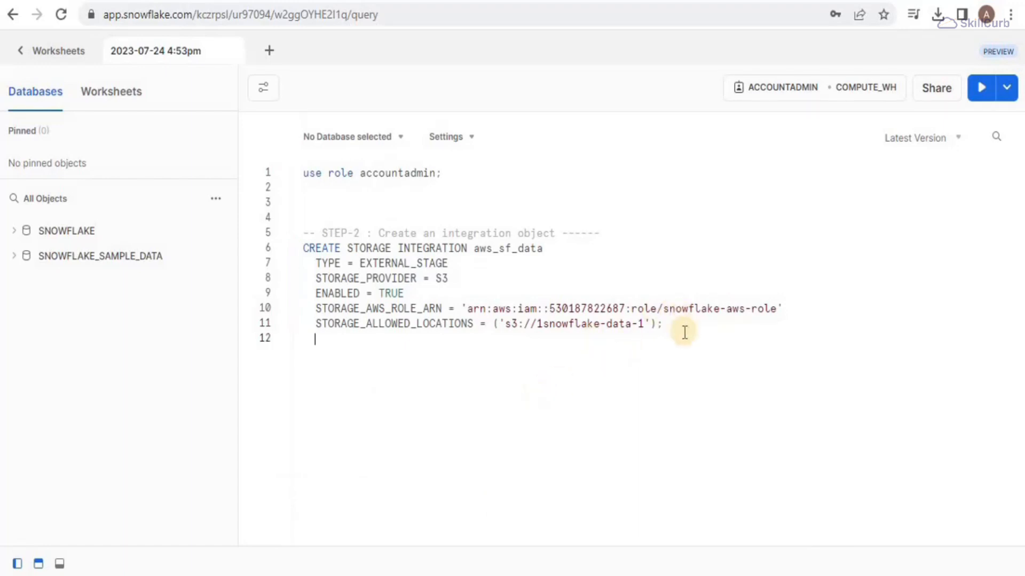
key(ctrl+v)
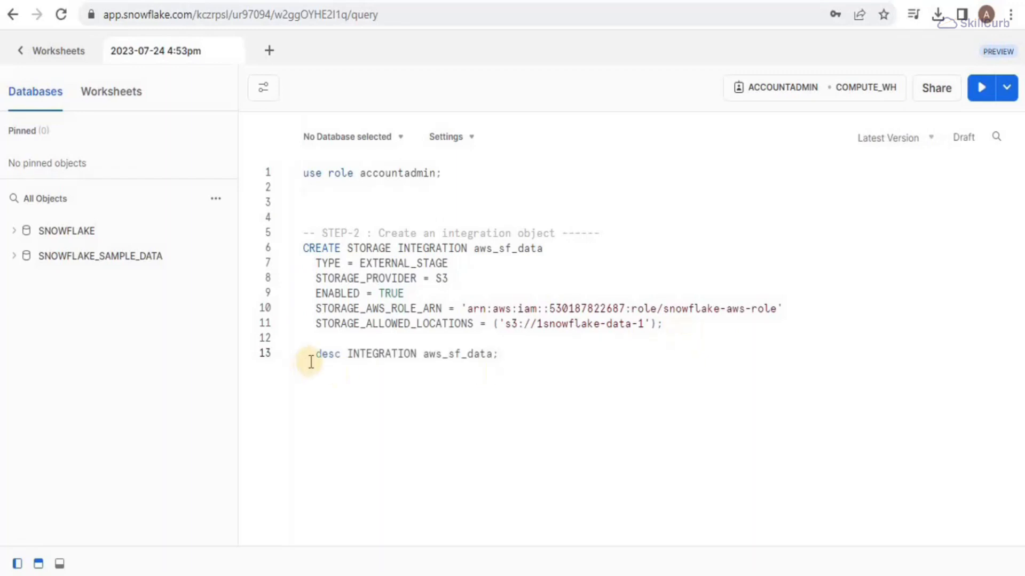
drag(314, 356, 502, 359)
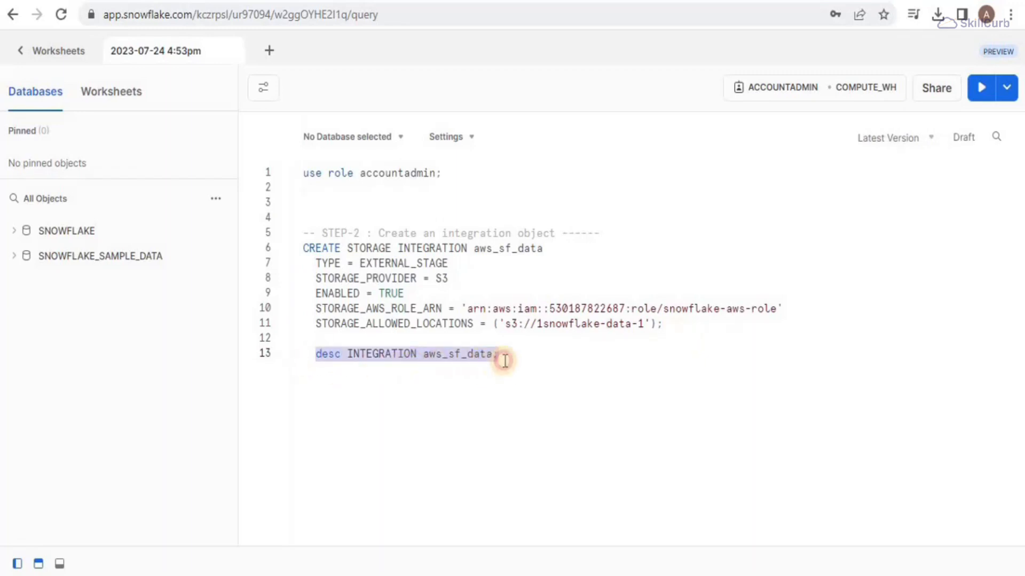
click(505, 357)
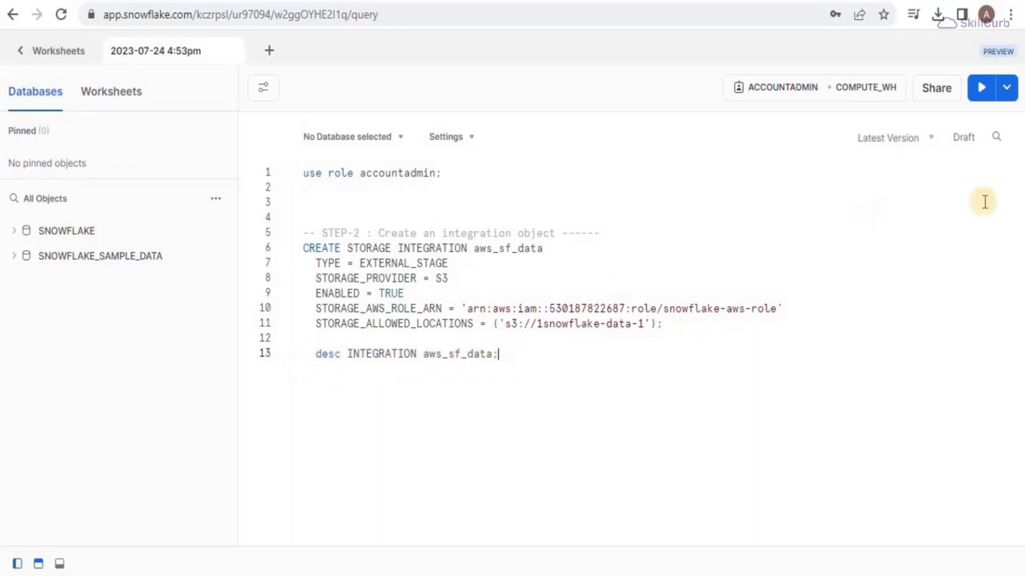
click(980, 96)
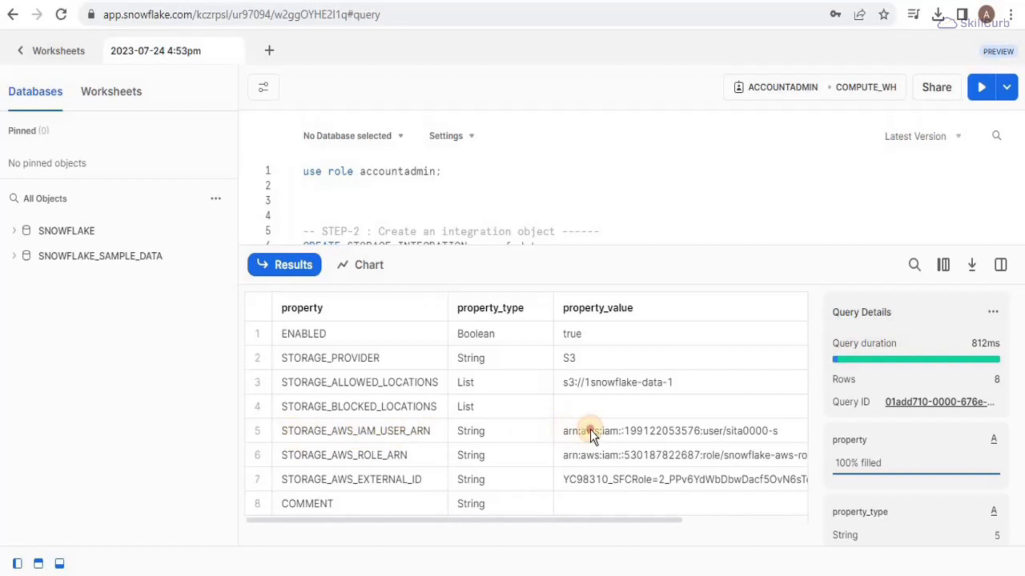
click(560, 431)
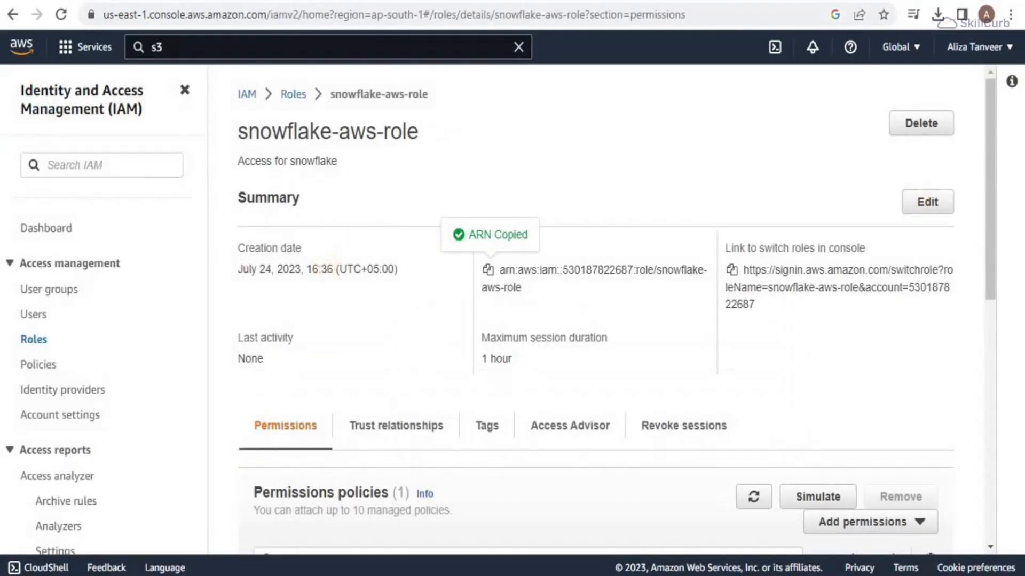
Step: Open the trust policy of snowflake-aws-role for editing
drag(992, 232, 972, 512)
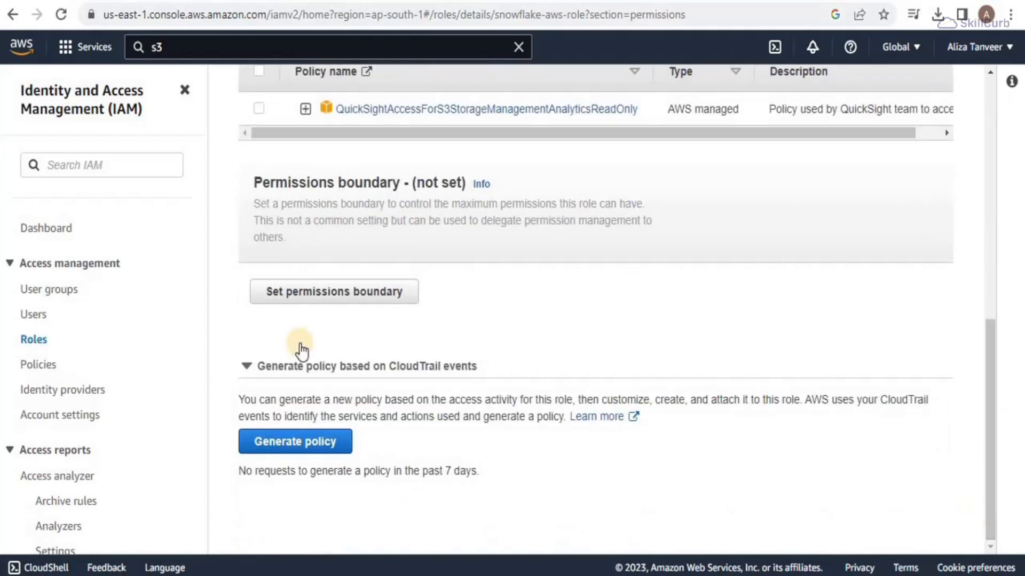
scroll(298, 339, up, 10)
click(418, 343)
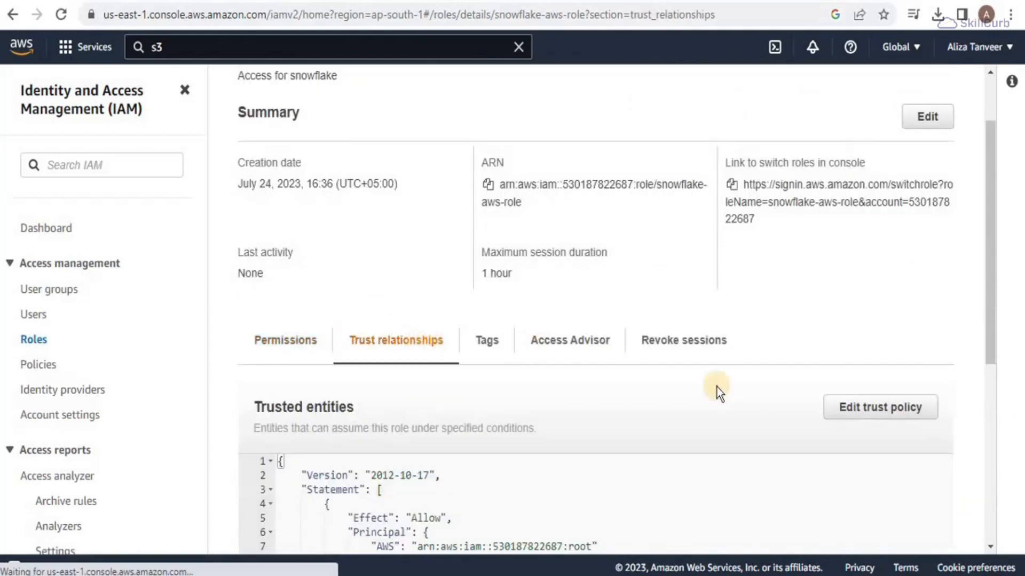
click(849, 418)
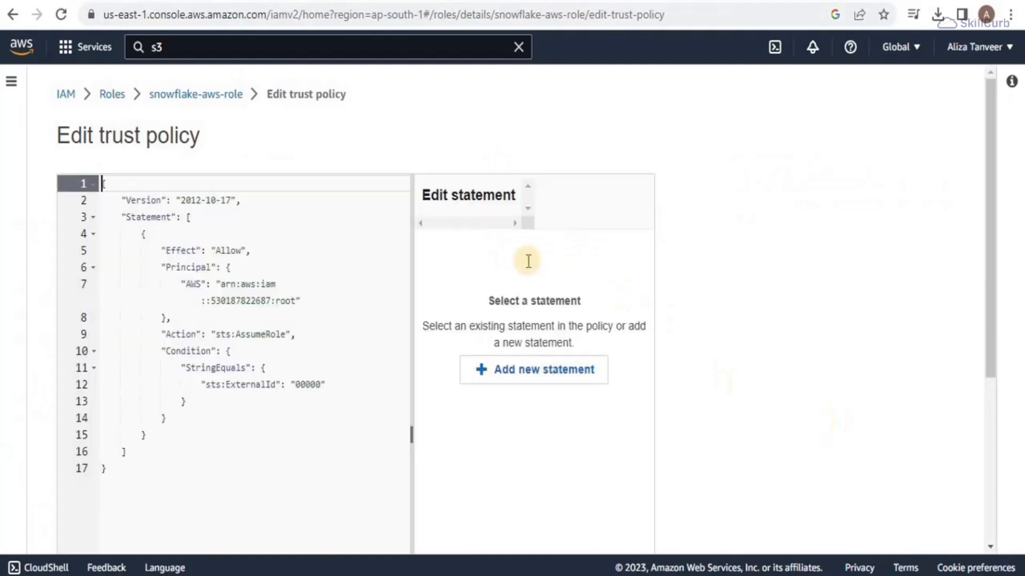
Step: Replace the principal ARN on line 7 with Snowflake's IAM user ARN
click(373, 289)
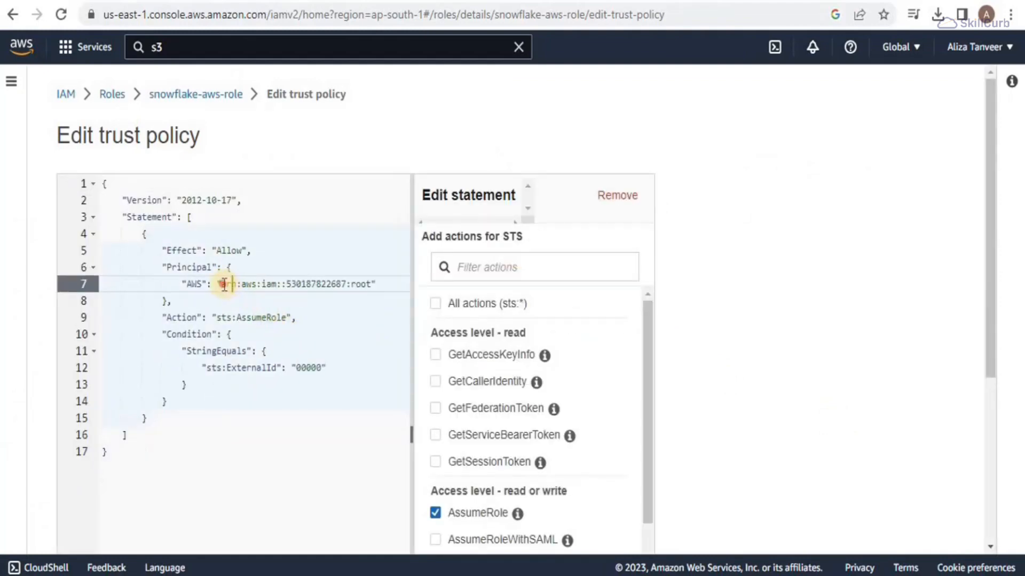
drag(223, 284, 372, 284)
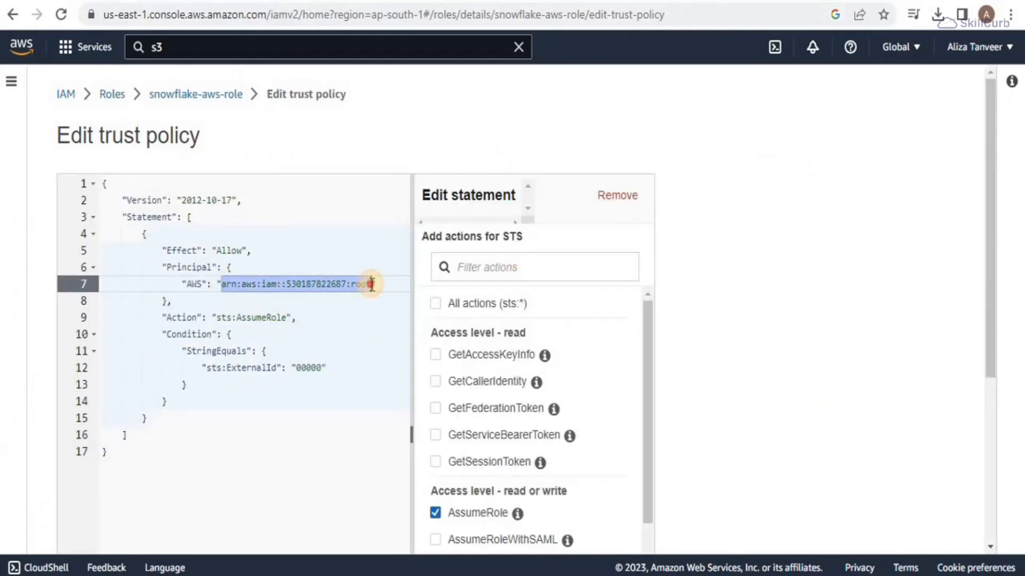
key(ctrl+v)
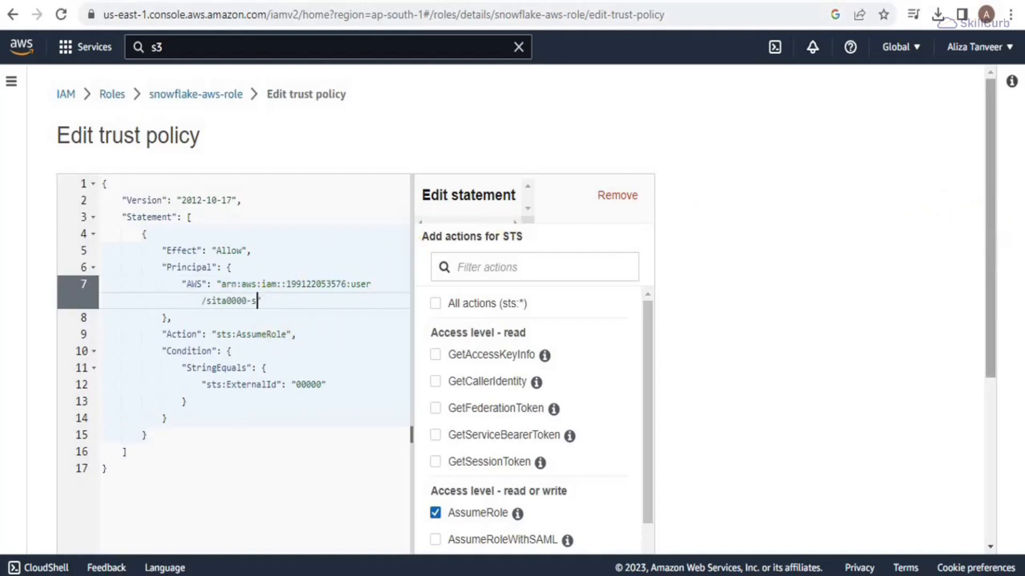
Step: Copy the STORAGE_AWS_EXTERNAL_ID value from the Snowflake results and return to the AWS policy editor
click(795, 0)
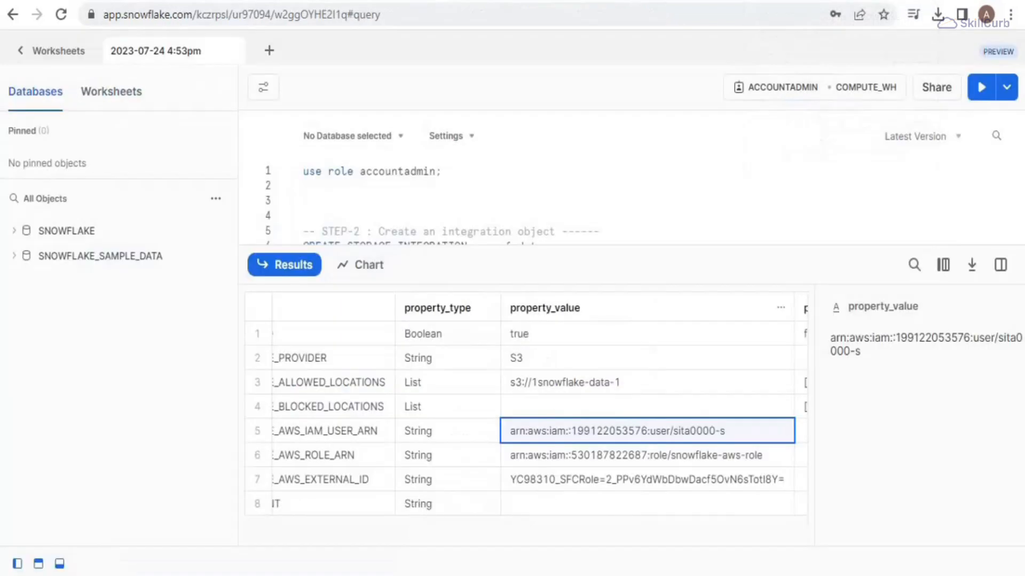
scroll(326, 518, left, 1)
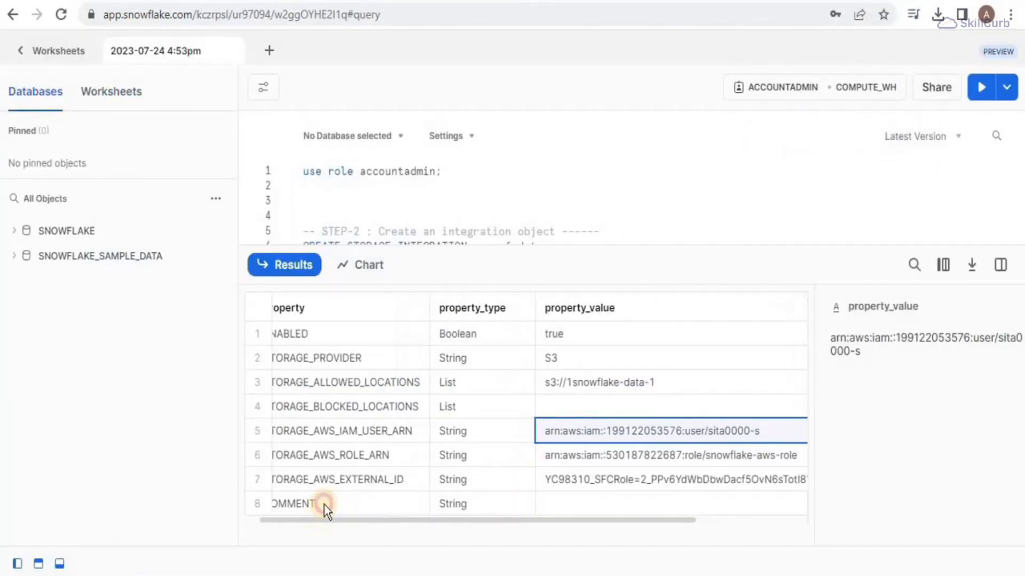
click(576, 479)
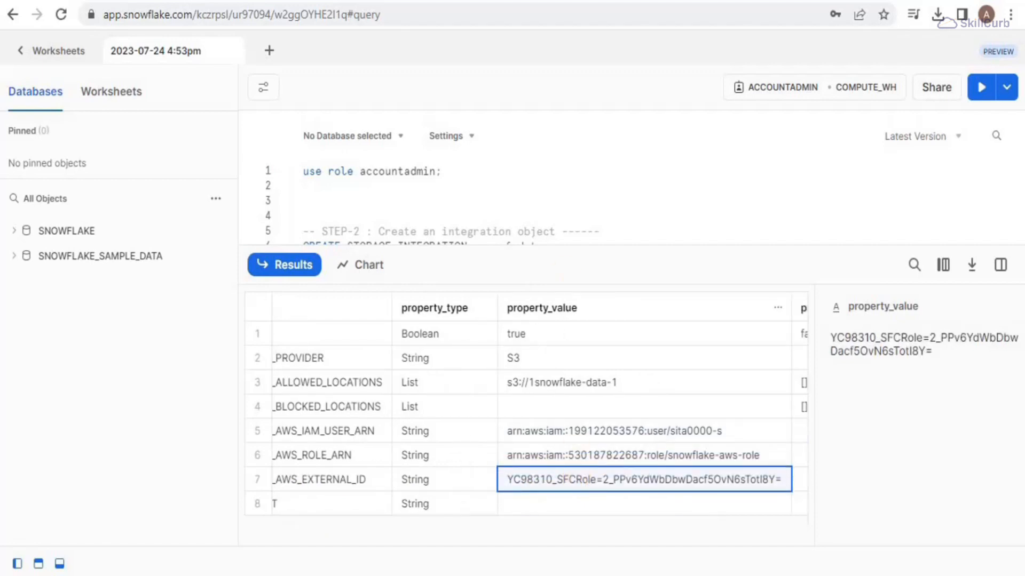
key(ctrl+Tab)
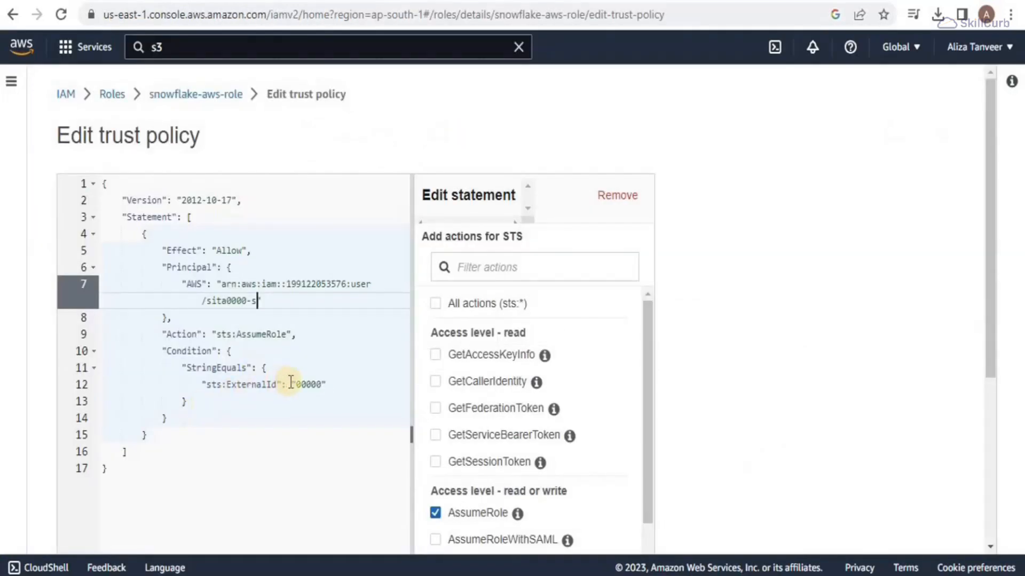
Step: Replace the placeholder external ID 00000 with Snowflake's external ID and save the trust policy
drag(297, 385, 323, 385)
text(YC98310_SFCRole=2_PPv6YdWbDbwDacf5OvN6sTot18Y=)
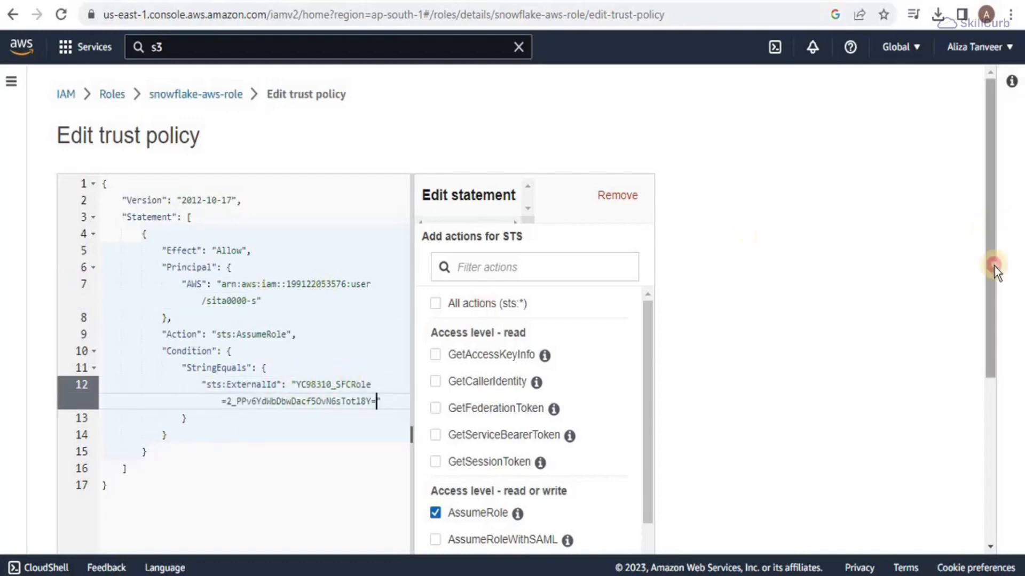
drag(996, 267, 979, 457)
click(627, 523)
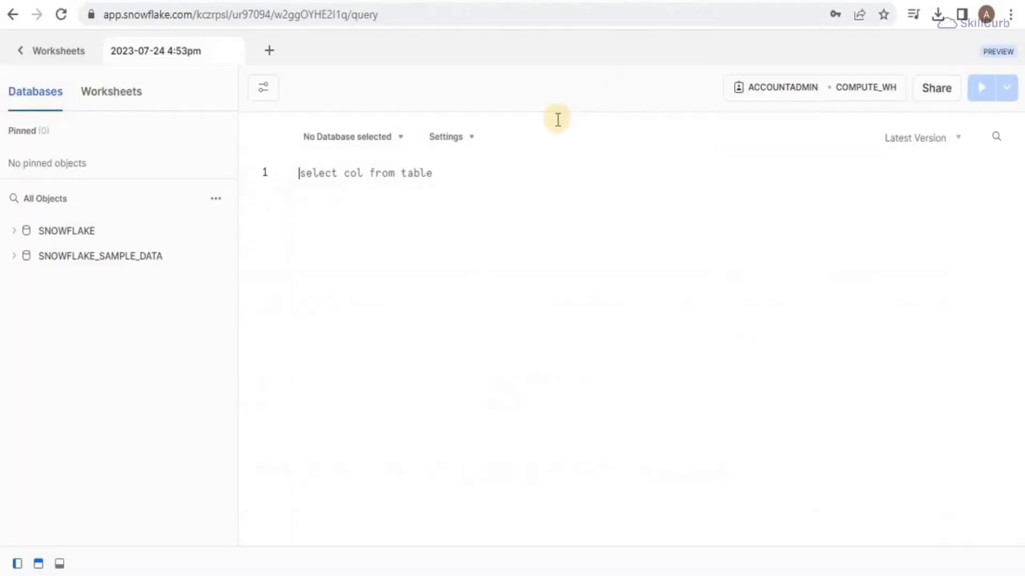
Step: Run 'use role sysadmin;' in the empty worksheet
click(473, 174)
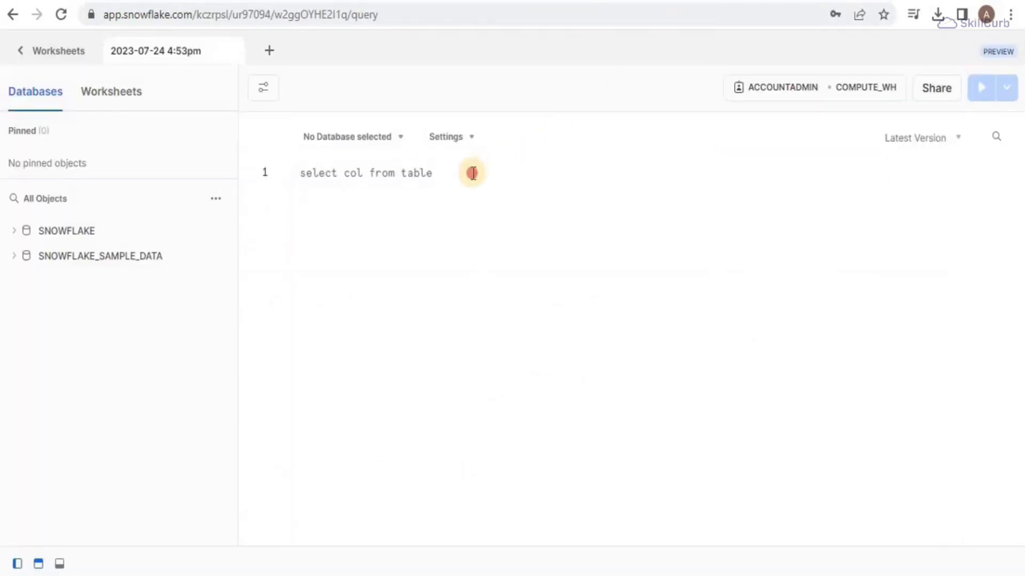
text(use role sysadmin;)
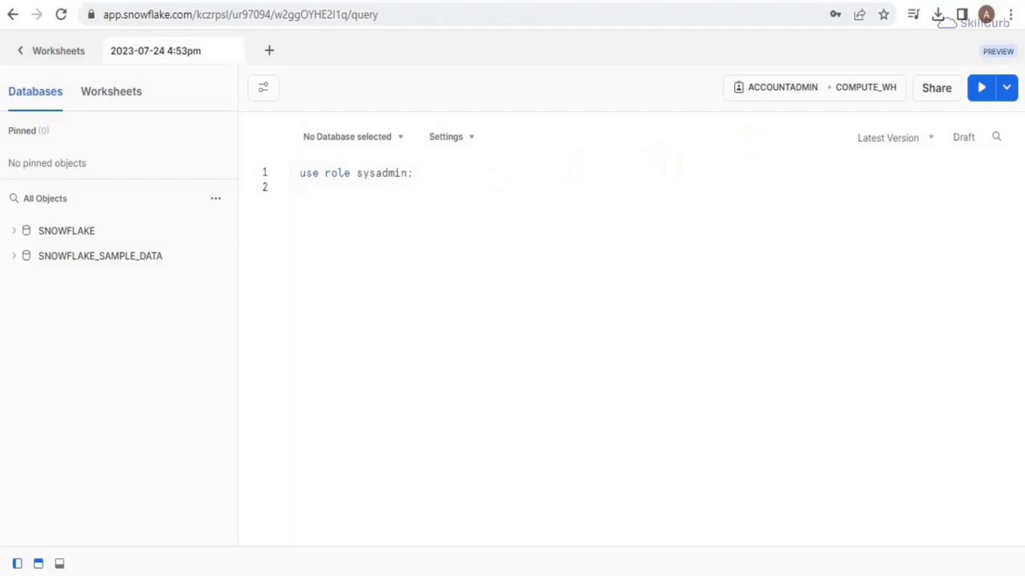
click(981, 87)
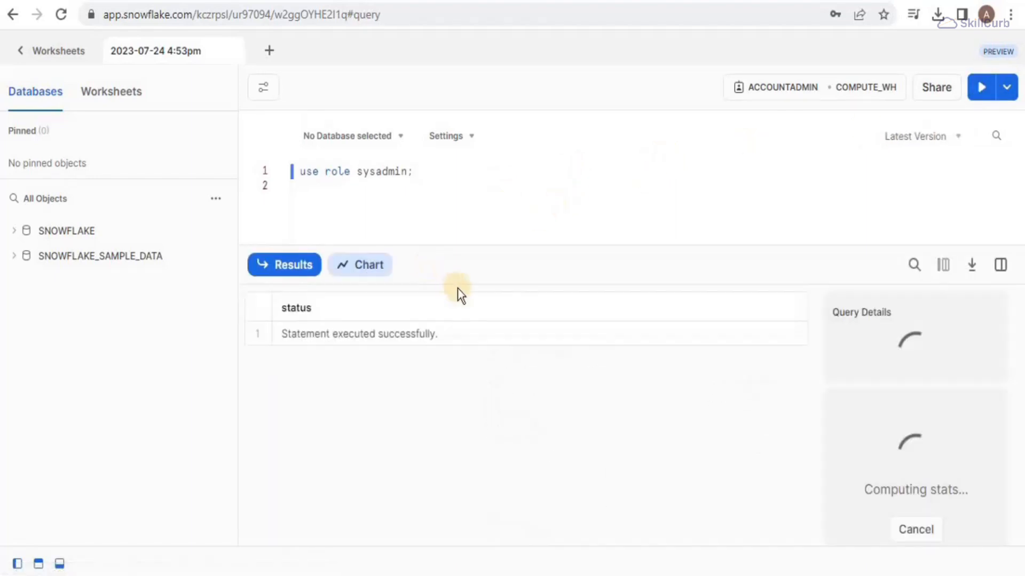
drag(458, 264, 450, 555)
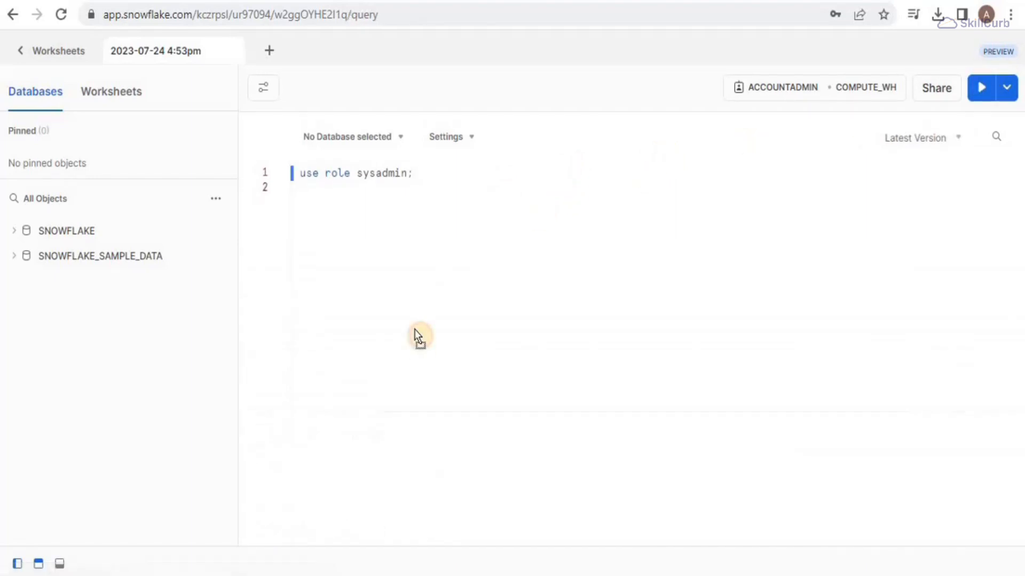
Step: Add and run 'use database ecommerce_db;' below the role statement
click(446, 177)
key(Return)
key(Return)
text(use daya)
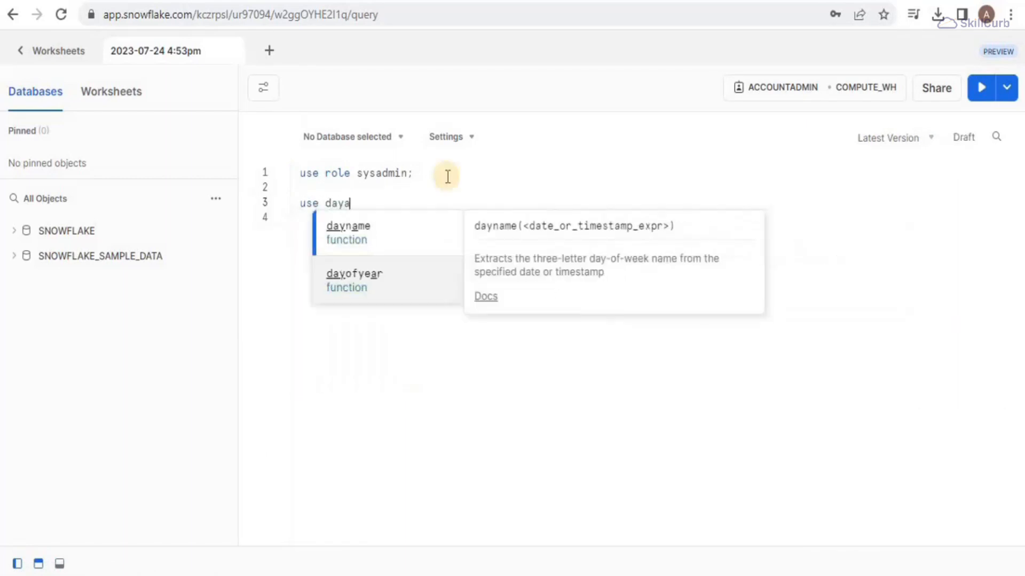
key(BackSpace)
key(Return)
click(341, 203)
text(tabase )
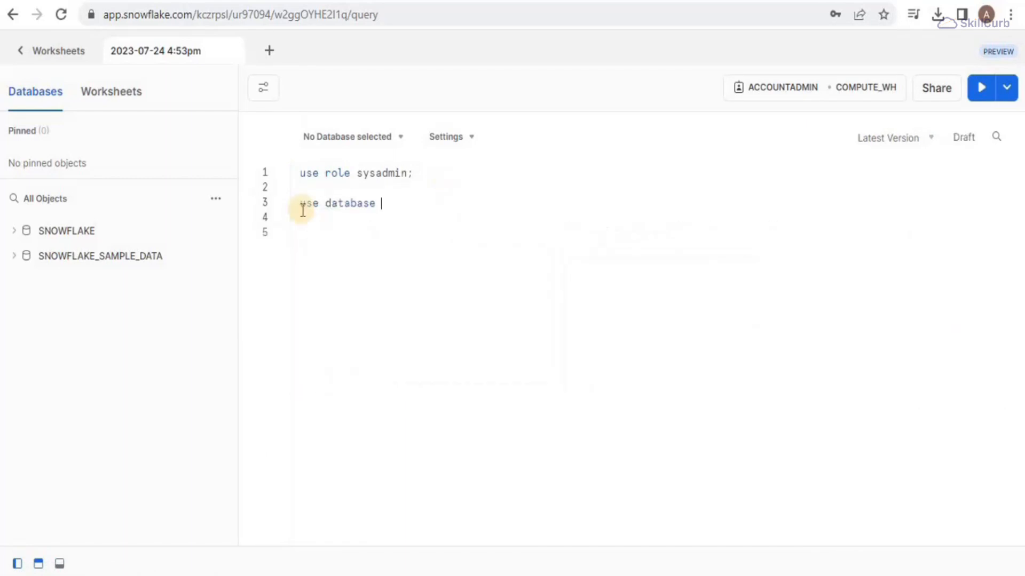
text(ecommerce_db;)
click(980, 89)
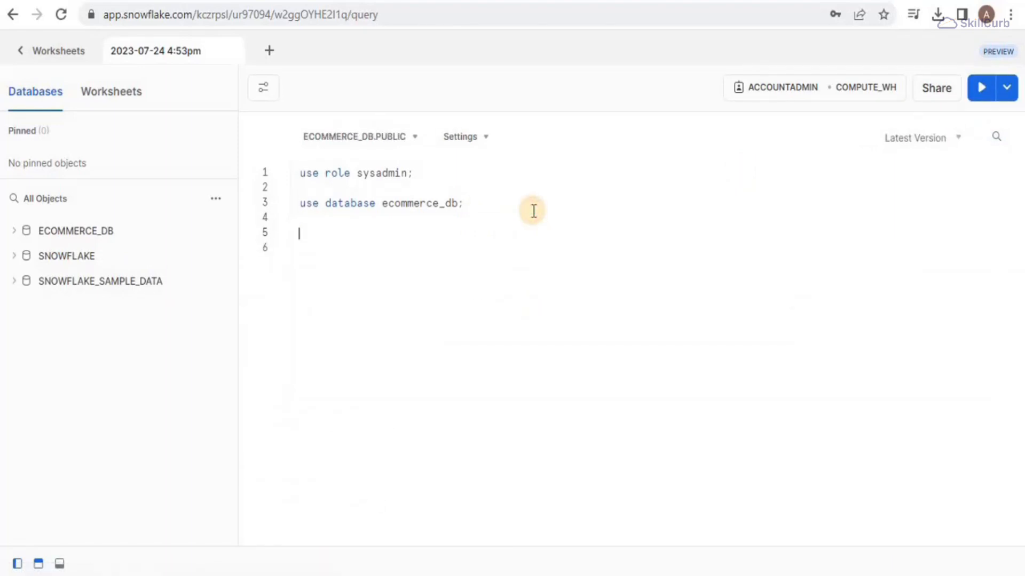
Step: Run 'create schema ecommerce_dev;' and refresh the object browser to show it under ECOMMERCE_DB
text(create schema ecommerce_dev;)
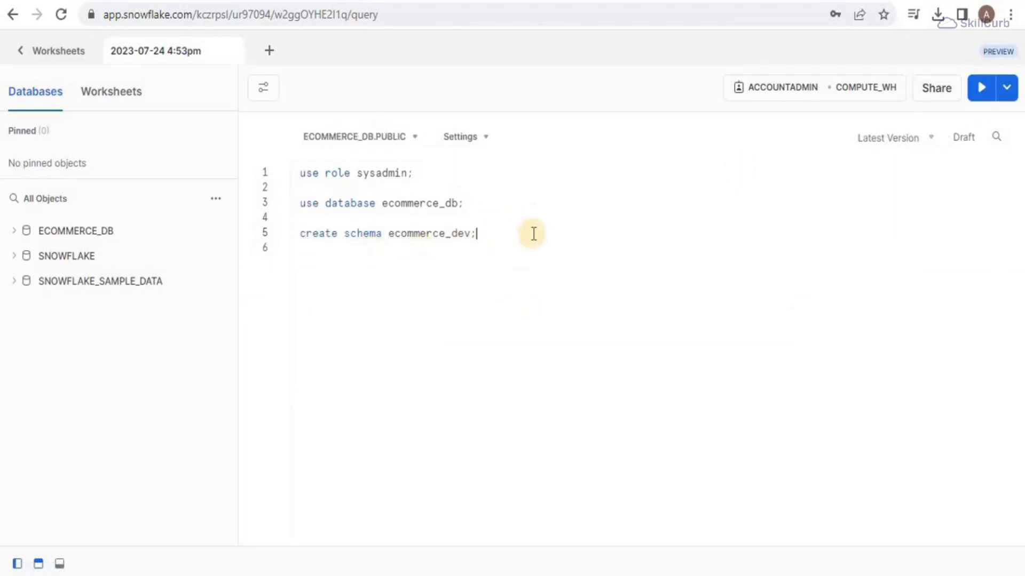
click(974, 99)
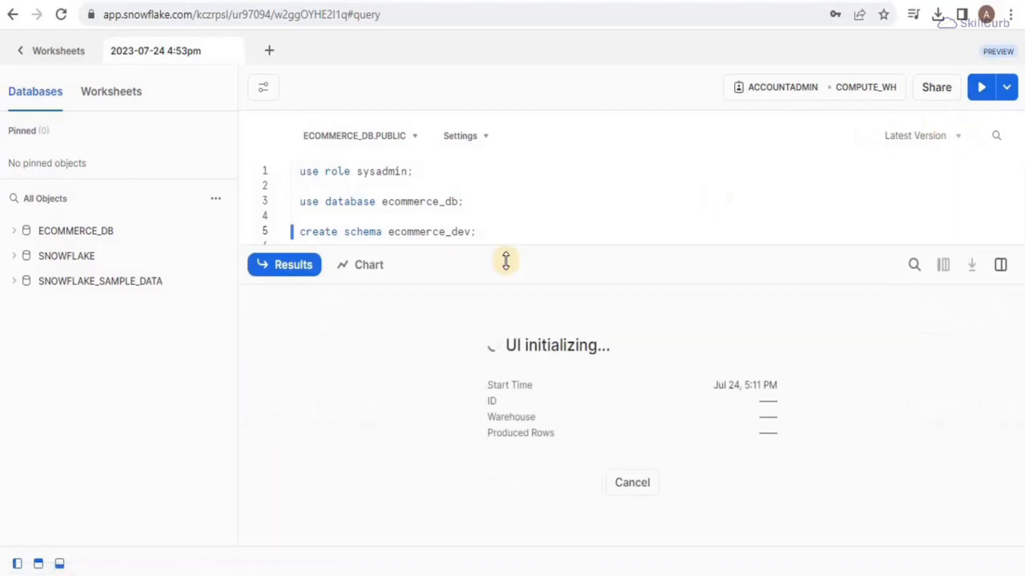
drag(492, 484, 497, 538)
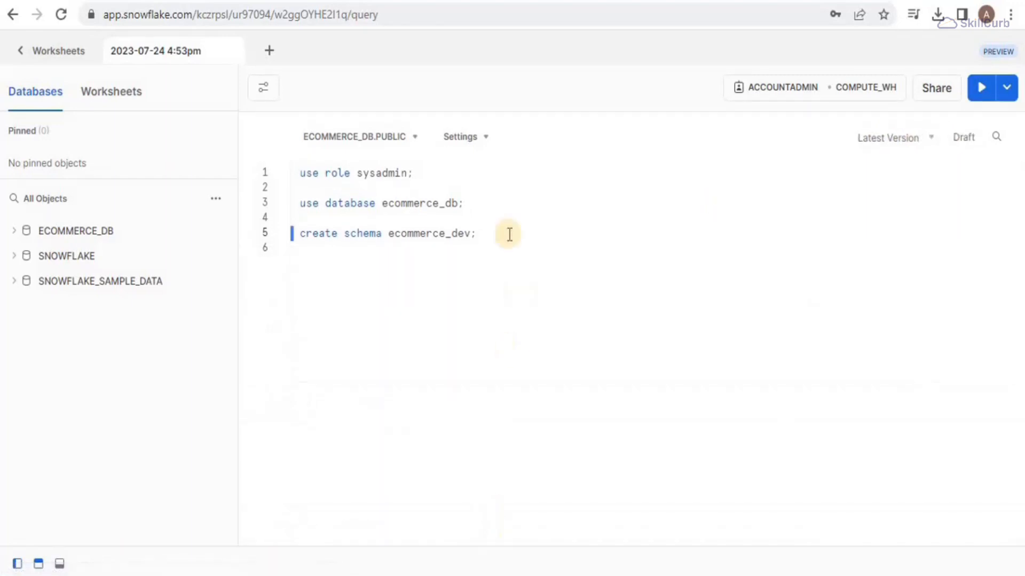
click(219, 200)
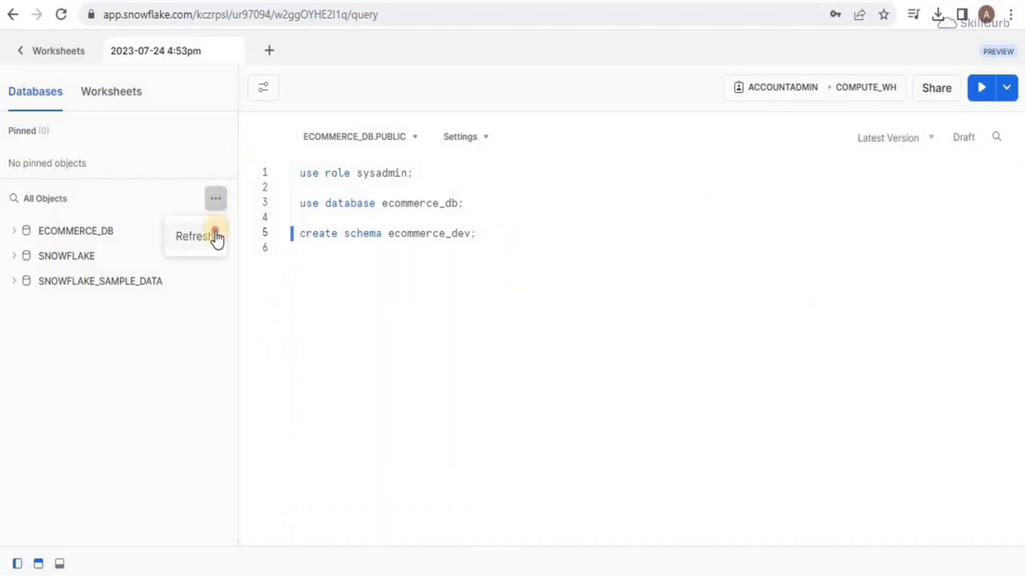
click(216, 236)
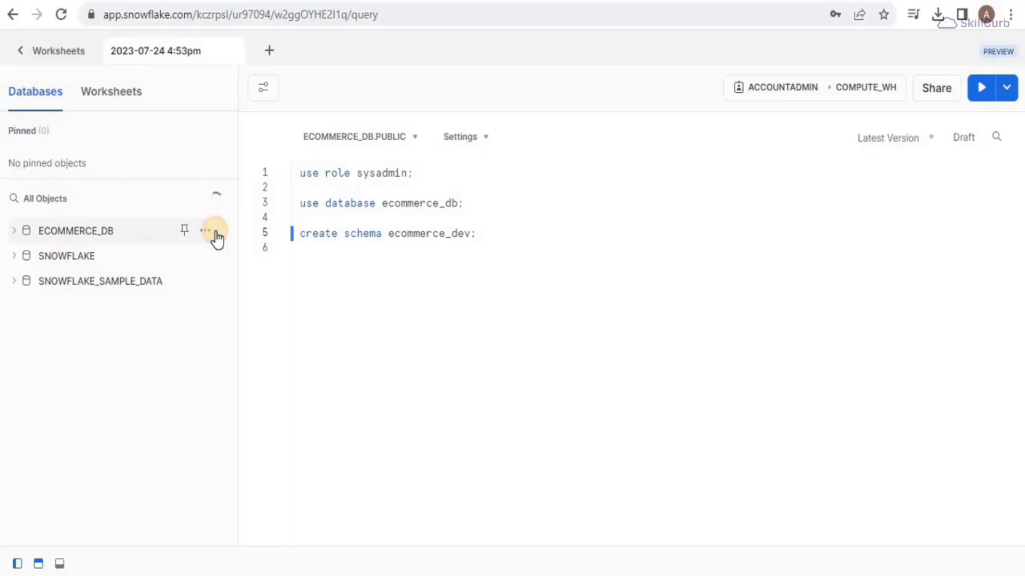
click(23, 233)
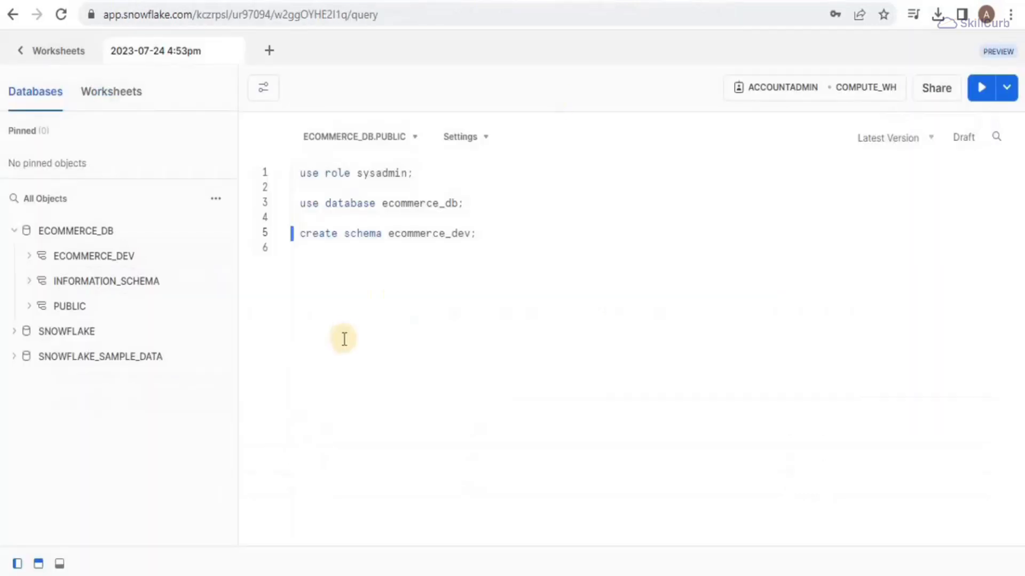
click(510, 232)
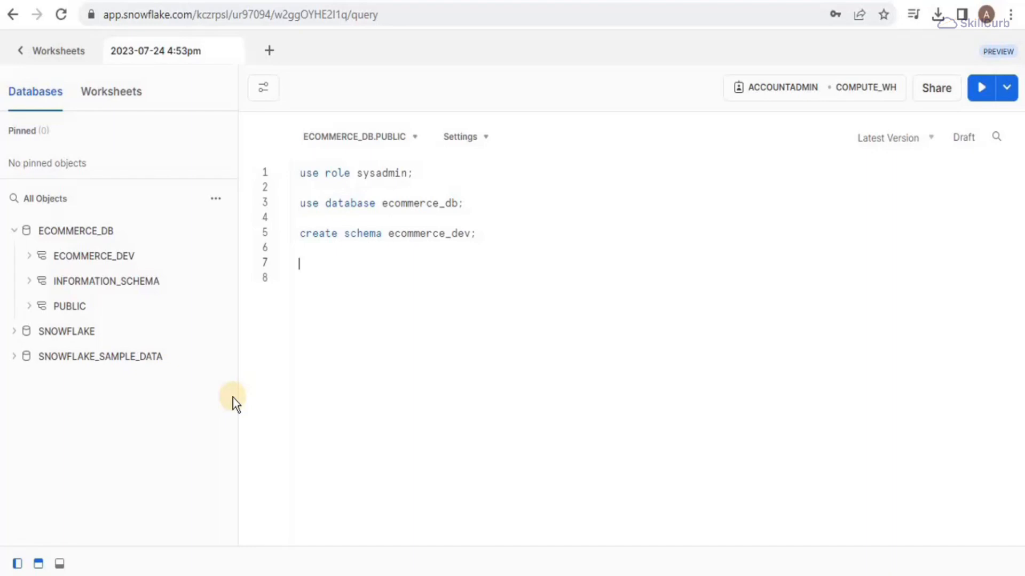
Step: Paste the create or replace table lineitem ... limit 1 and truncate statements, running only the create
text(-- Create an empty table --- create table lineitem cluster by (L_SHIPDATE) as select * from "ECOMMERCE_DB"."ECOMMERCE_LIV"."LINEITEM" limit 1; truncate table lineitem;)
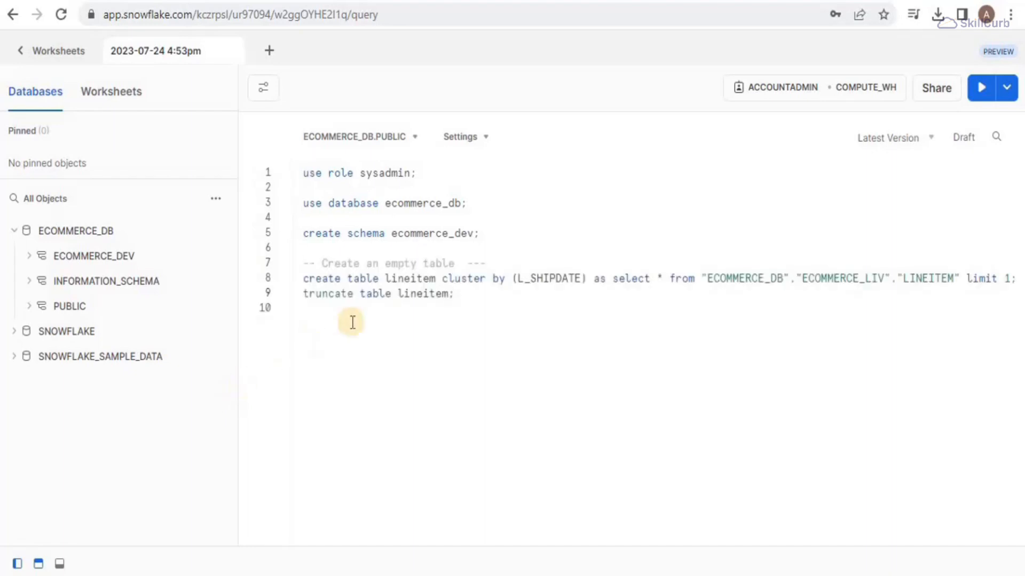
click(17, 366)
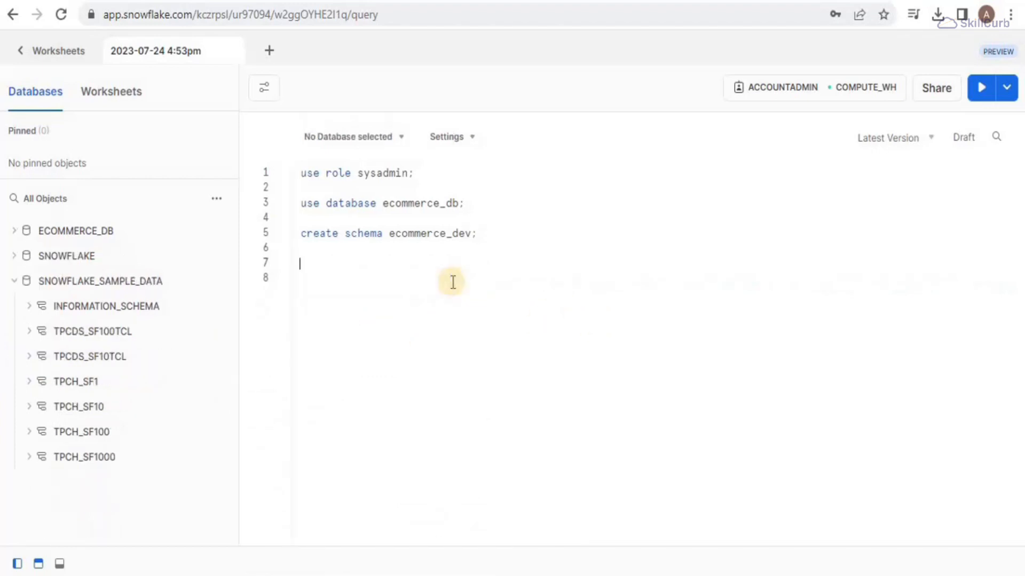
text(create or replace table lineitem cluster by (L_SHIPDATE) as select * from "ECOMMERCE_DB"."ECOMMERCE_LIV"."LINEITEM" limit 1; truncate table lineitem;)
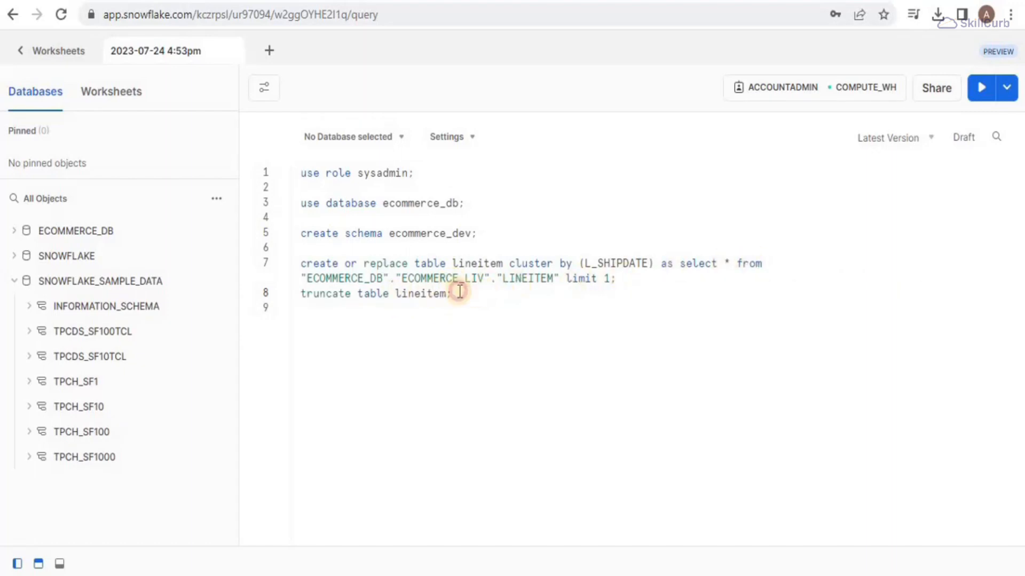
drag(458, 293, 414, 293)
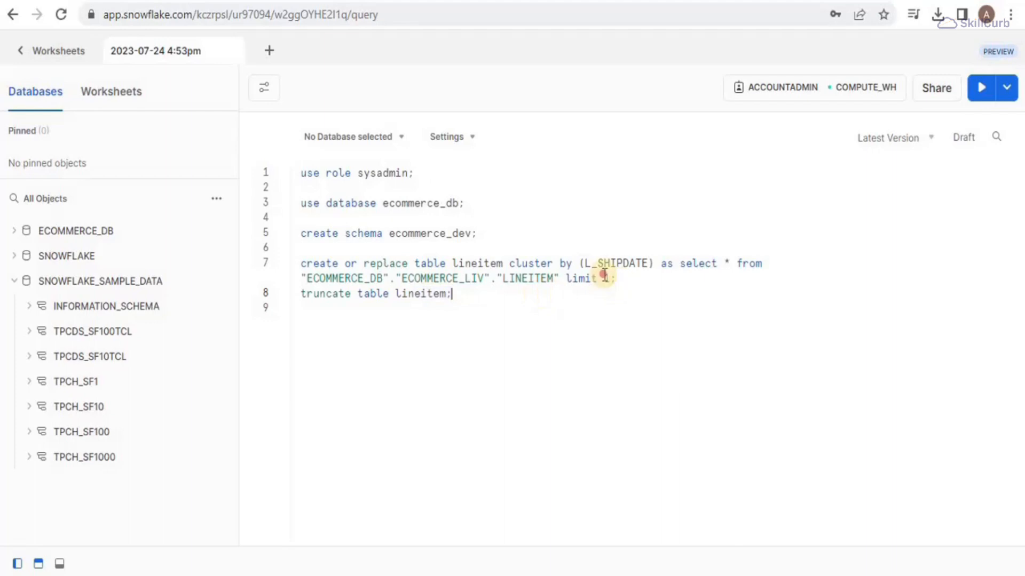
drag(617, 278, 299, 263)
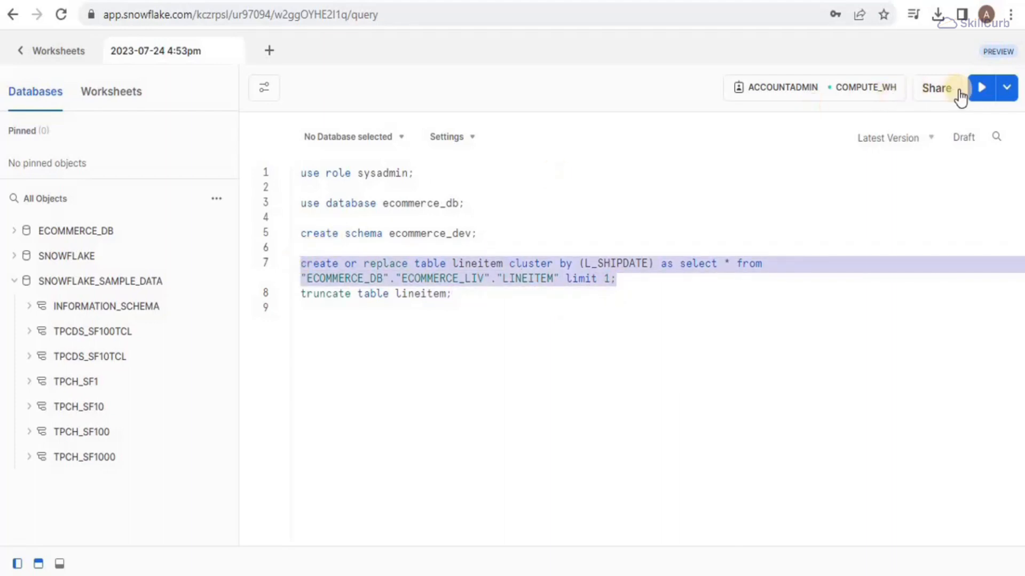
click(980, 92)
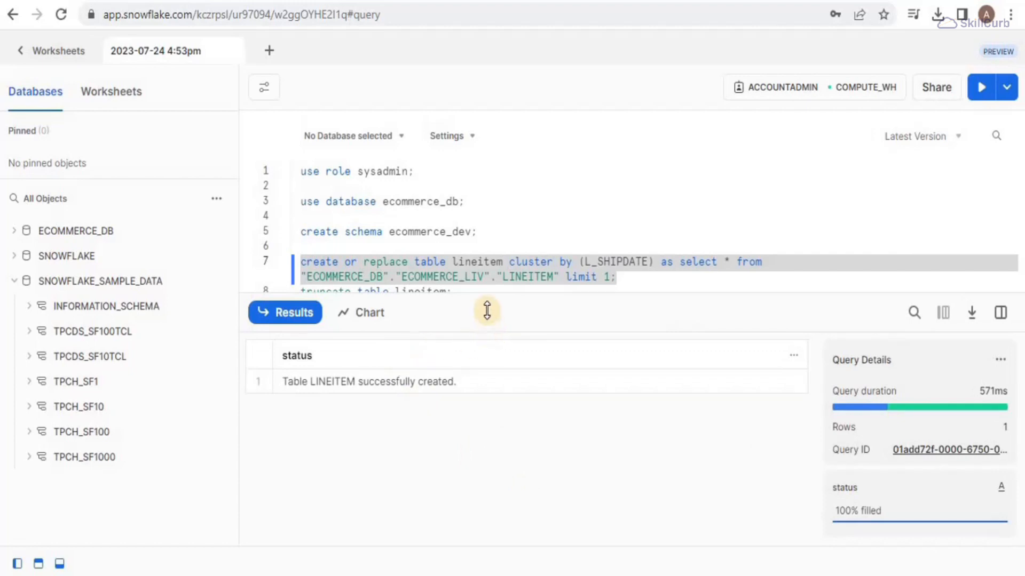
drag(485, 311, 472, 556)
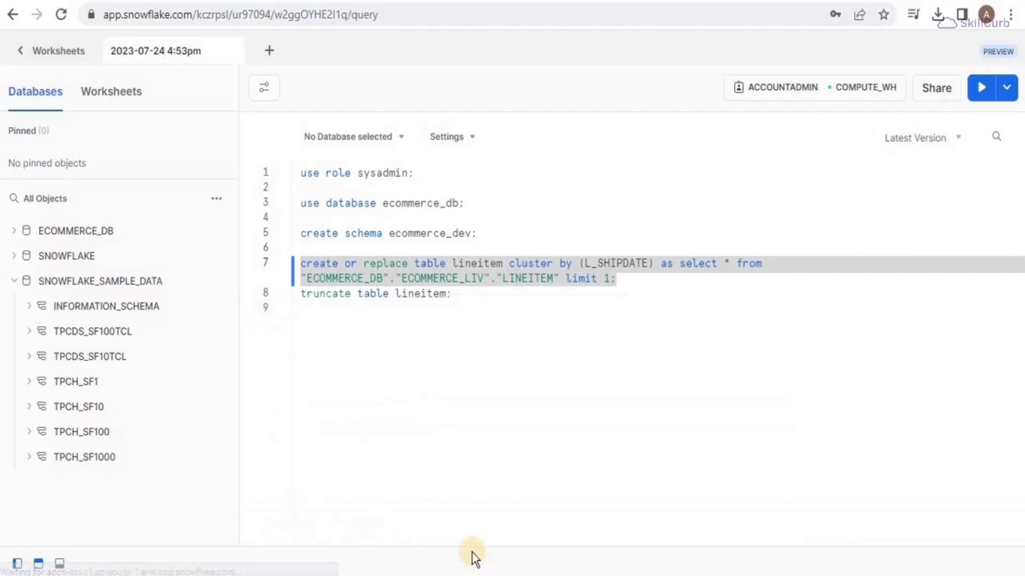
click(399, 341)
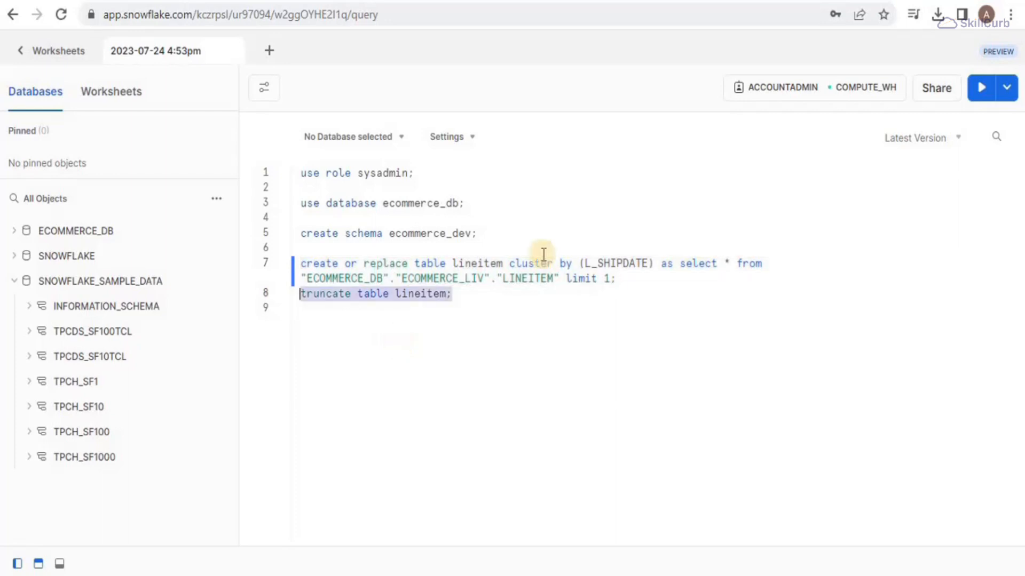
Step: Run the truncate statement and refresh the object browser with ECOMMERCE_DB and ECOMMERCE_DEV expanded
click(981, 87)
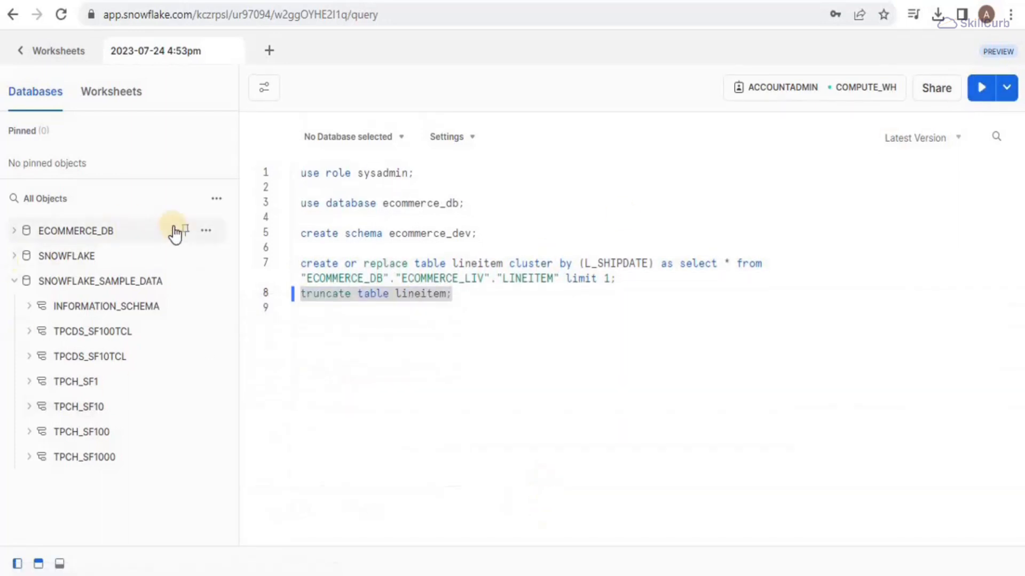
click(14, 231)
click(29, 256)
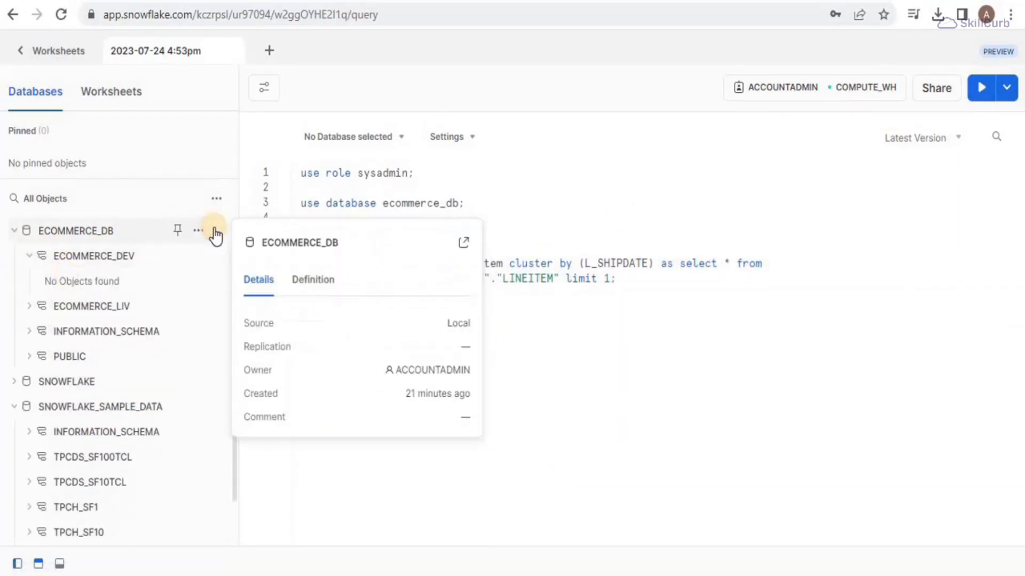
click(216, 198)
click(199, 235)
Step: Add 'use schema ecommerce_db.ecommerce_dev;' and run it with the create and truncate statements
click(480, 234)
key(Return)
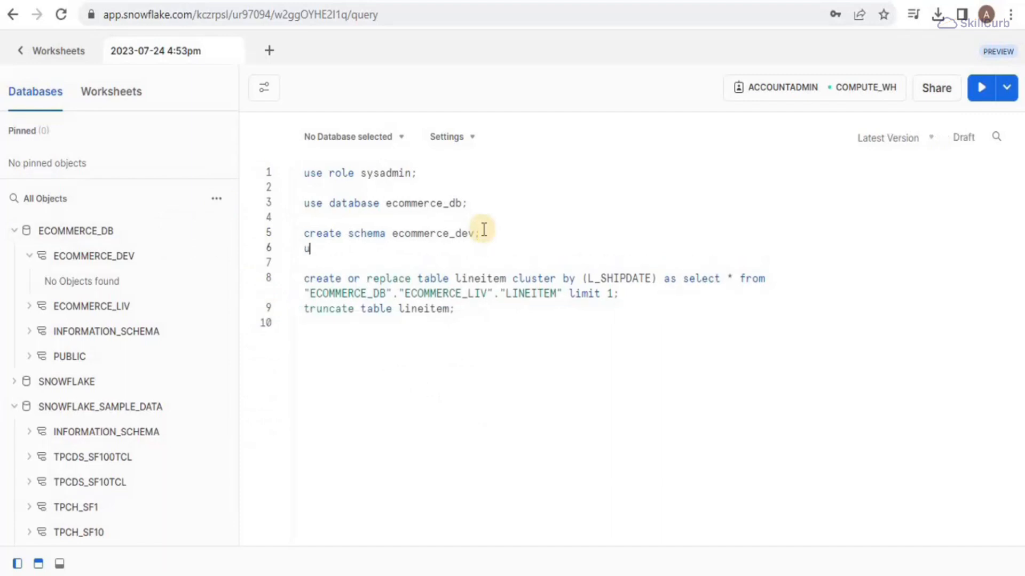
text(use schema)
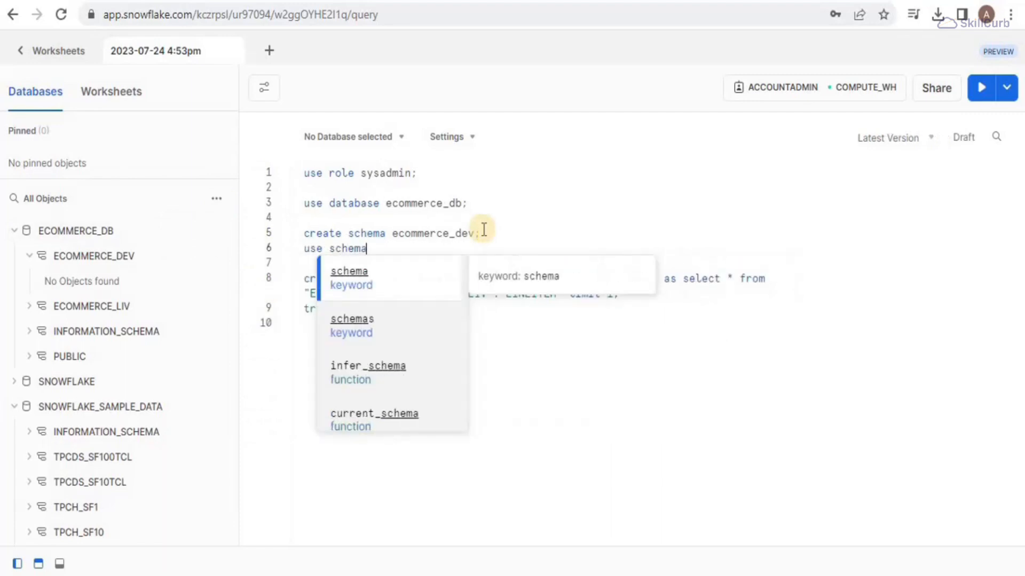
text( ecommer)
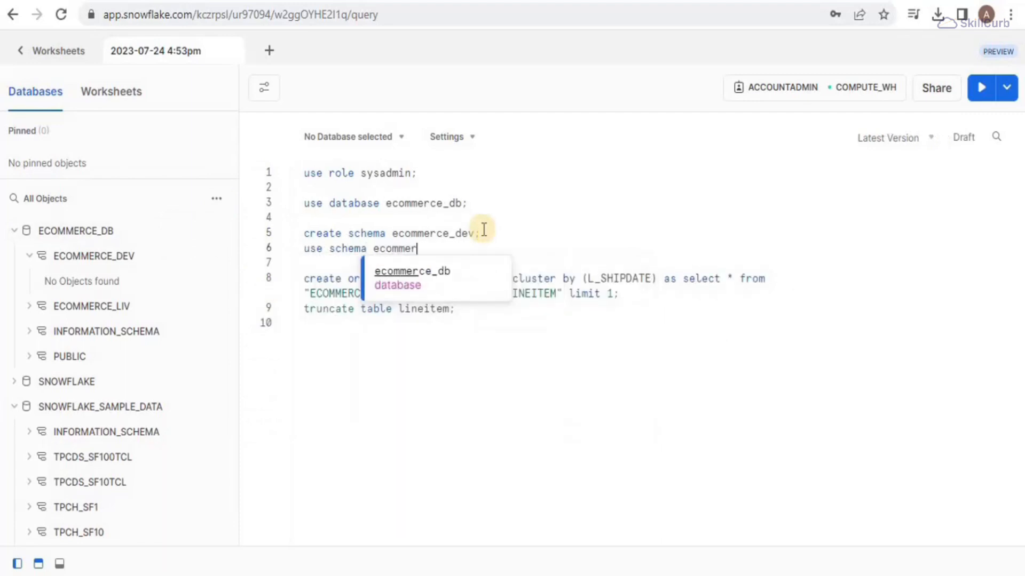
text(ce)
key(Tab)
text(.)
key(Tab)
text(;)
drag(302, 254, 470, 325)
click(975, 95)
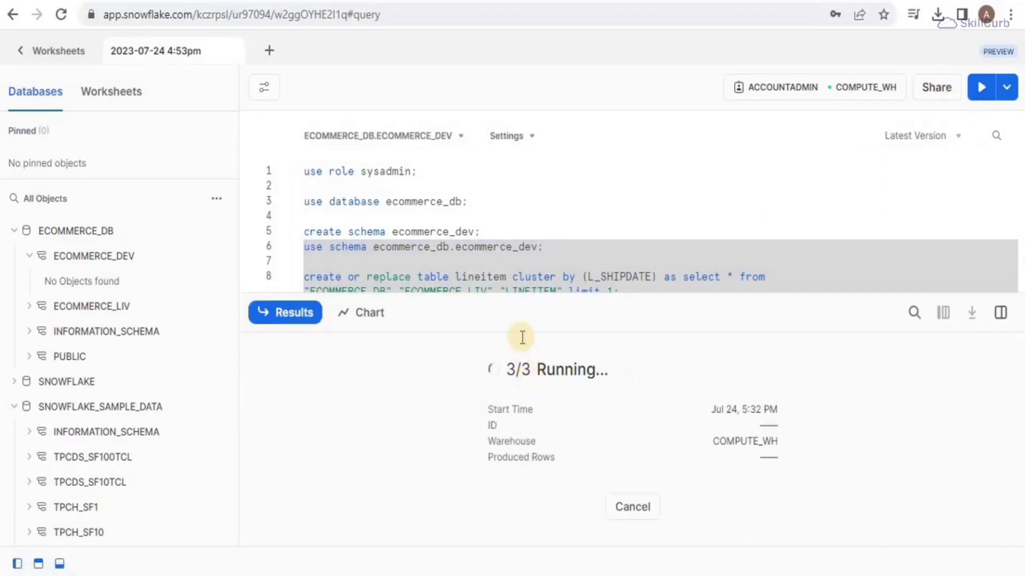
Step: Refresh the object tree and expand ECOMMERCE_DEV Tables to reveal LINEITEM
drag(519, 315, 512, 537)
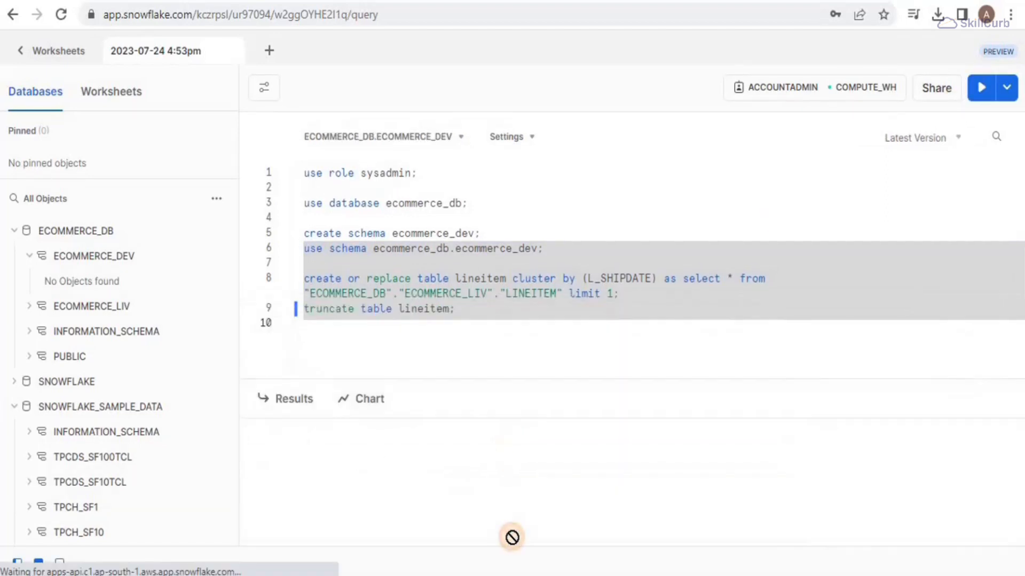
click(216, 198)
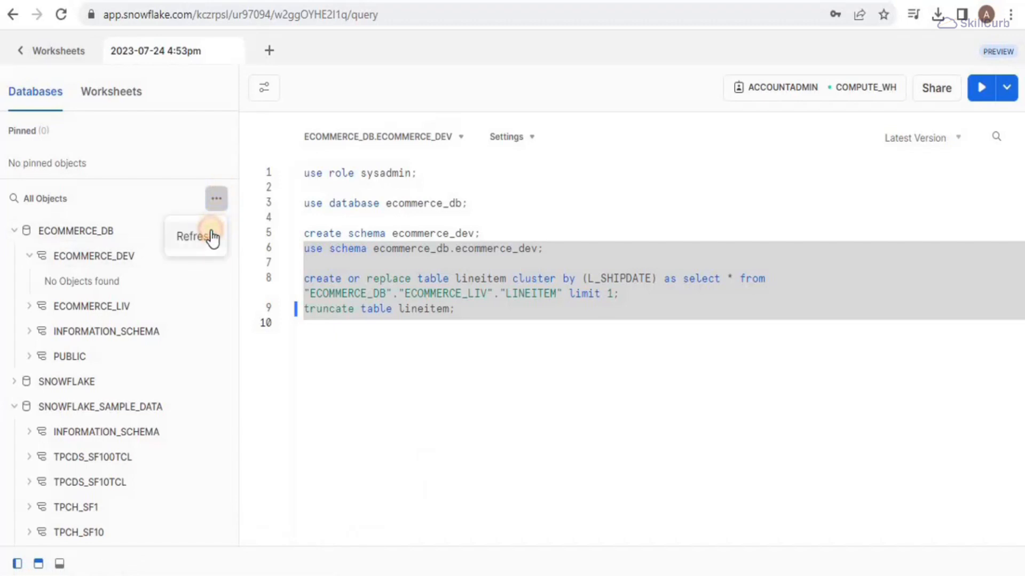
click(210, 235)
click(69, 282)
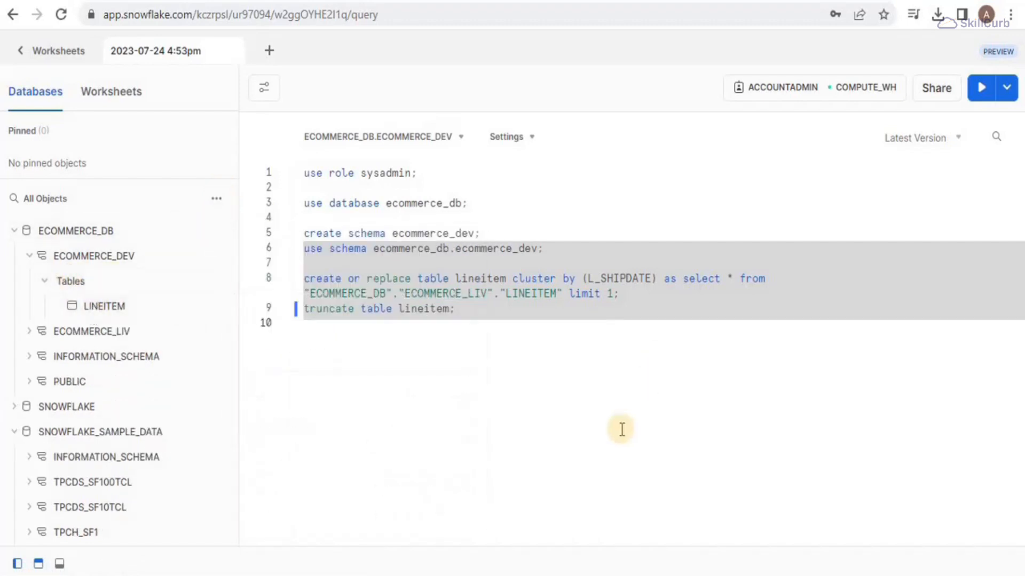
click(471, 324)
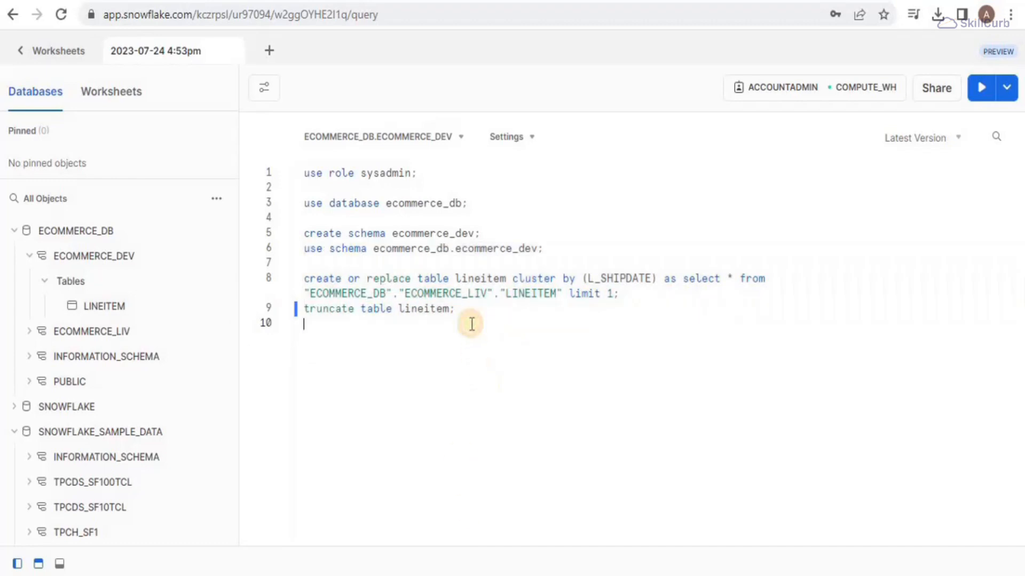
Step: Paste the CREATE FILE FORMAT csv_load_format statement with CSV type and SKIP_HEADER = 1
key(Return)
key(Return)
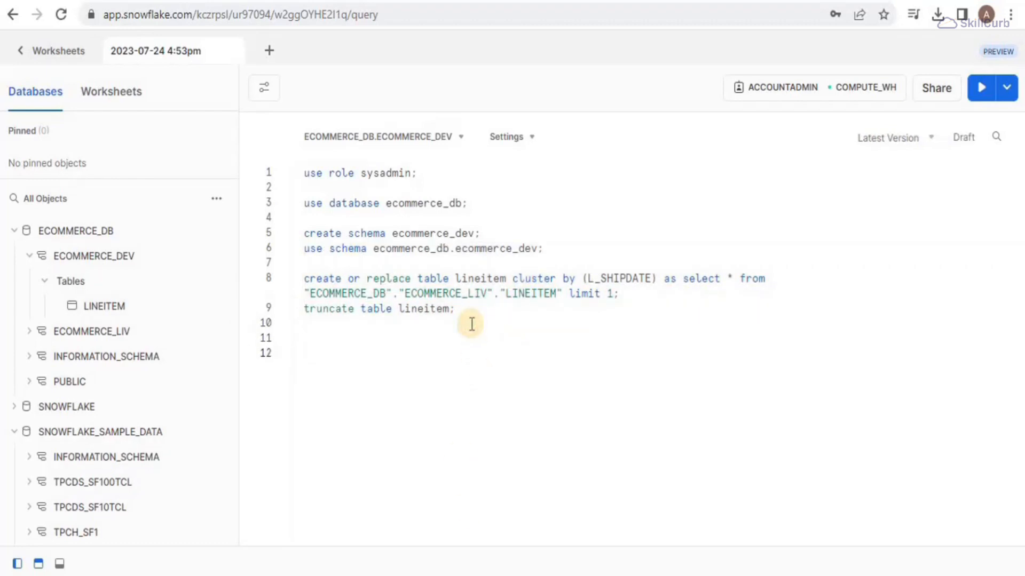
text(CREATE FILE FORMAT csv_load_format     TYPE = 'CSV'     COMPRESSION = 'AUTO'     FIELD_DELIMITER = ','     RECORD_DELIMITER = '\n'     SKIP_HEADER =1     FIELD_OPTIONALLY_ENCLOSED_BY = '\042'     TRIM_SPACE = FALSE     ERROR_ON_COLUMN_COUNT_MISMATCH = TRUE     ESCAPE = 'NONE'     ESCAPE_UNENCLOSED_FIELD = '\134'     DATE_FORMAT = 'AUTO'     TIMESTAMP_FORMAT = 'AUTO';)
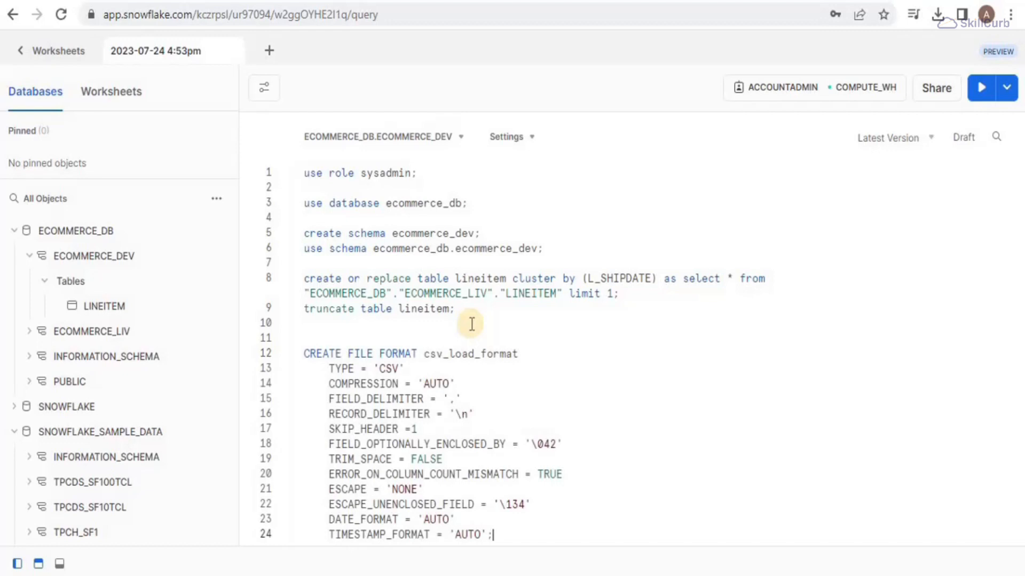
click(866, 395)
key(Down)
key(Down)
key(Down)
key(Down)
key(Down)
double_click(494, 355)
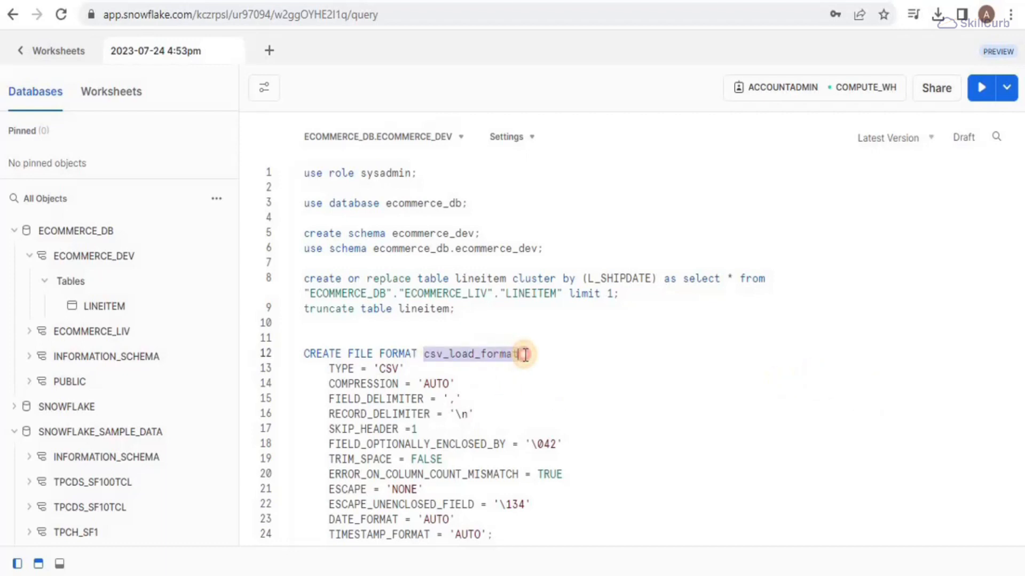
click(520, 354)
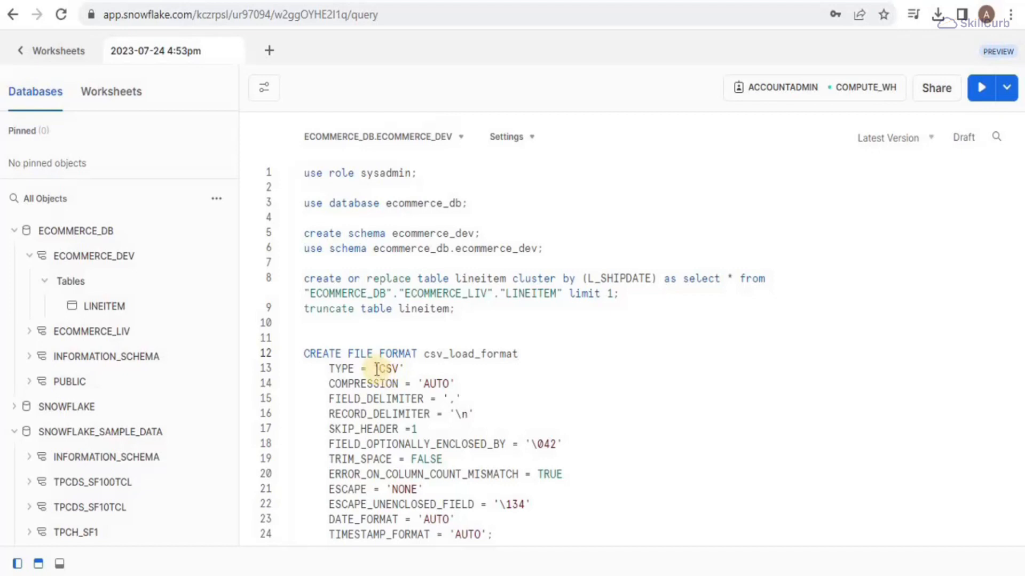
drag(375, 368, 319, 427)
click(422, 428)
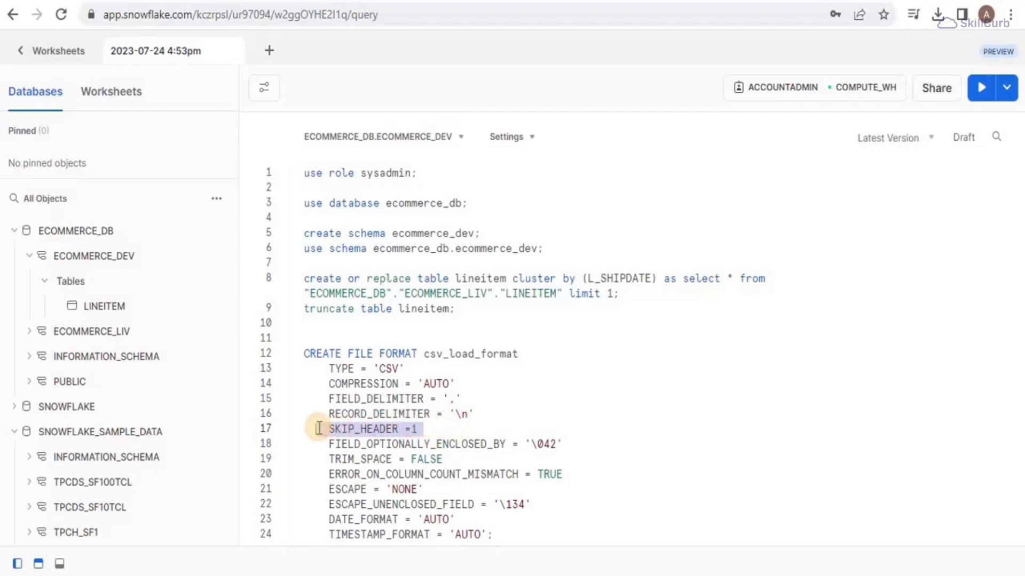
click(495, 444)
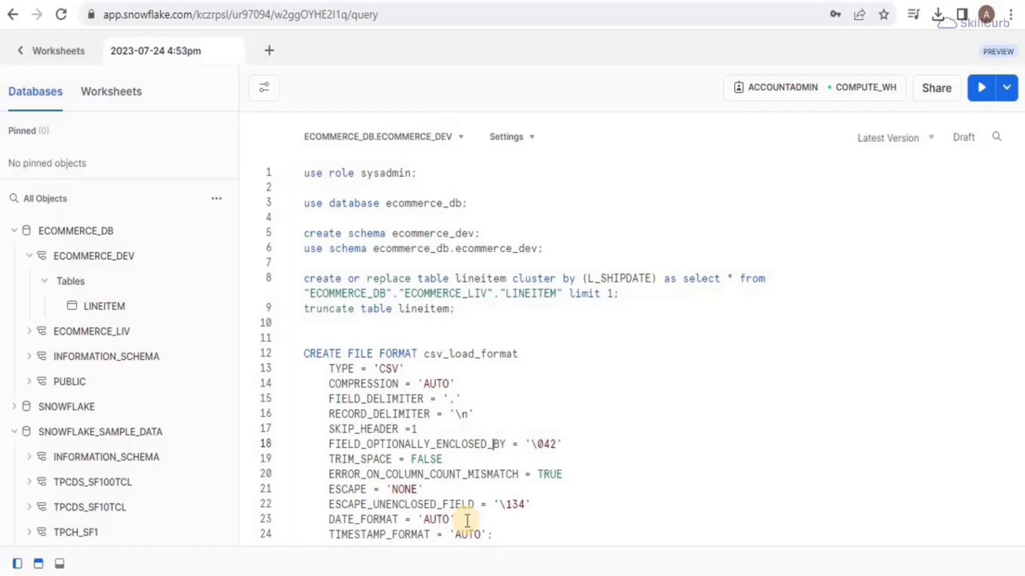
Step: Run the whole csv_load_format statement and add blank lines below it
drag(303, 353, 505, 538)
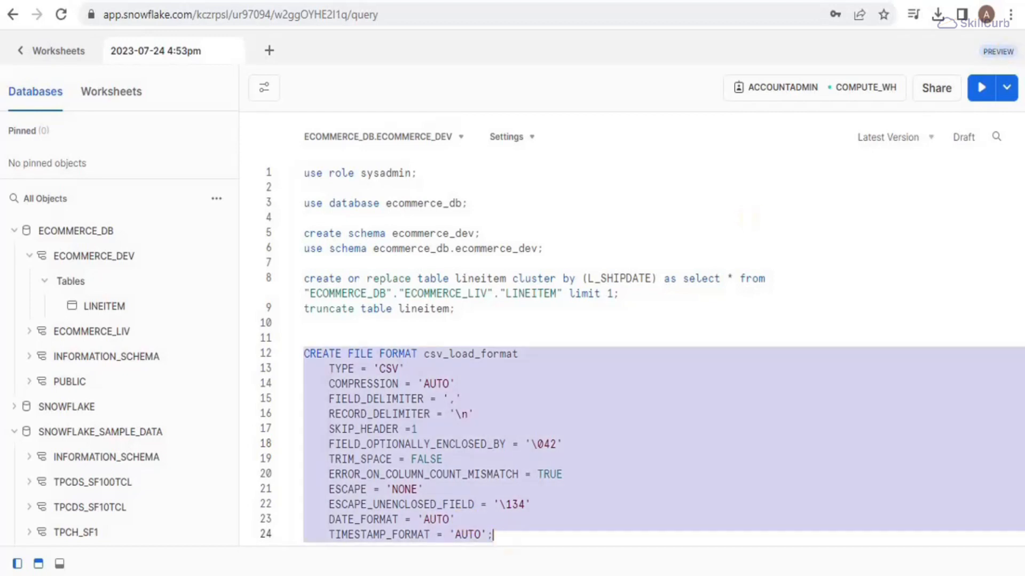
click(985, 89)
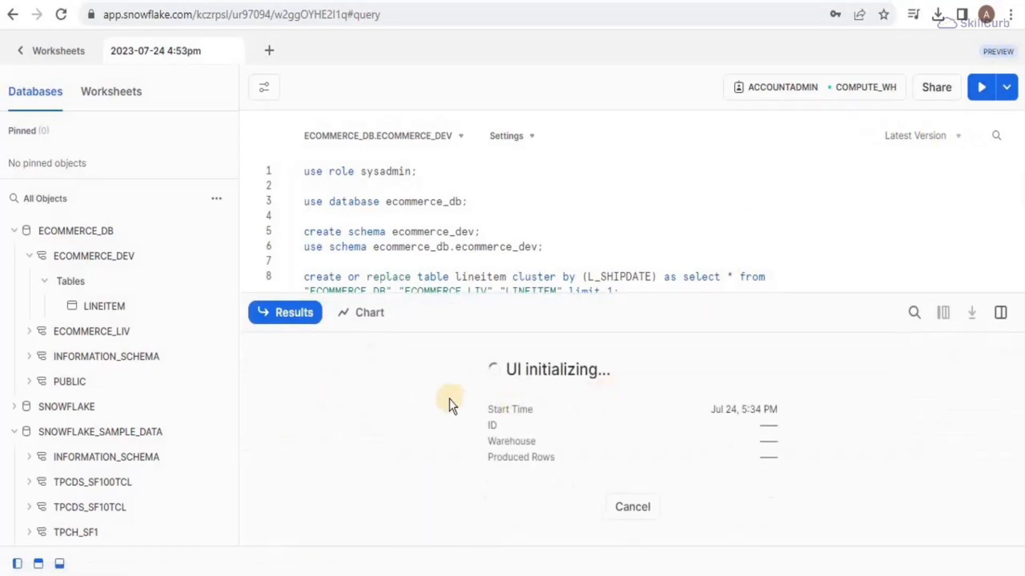
drag(572, 325, 550, 568)
click(535, 543)
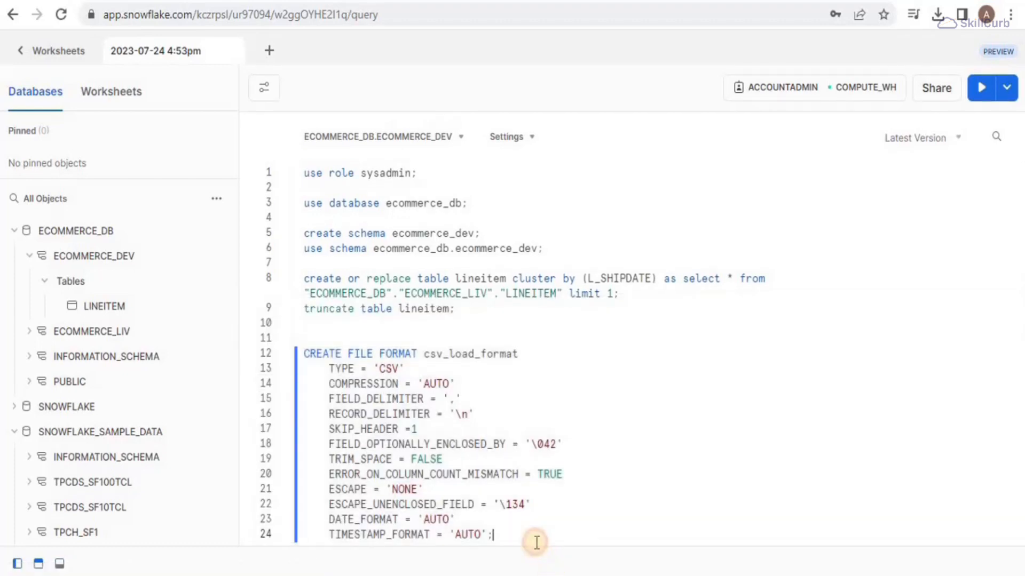
key(Return)
key(Return)
key(Return)
key(Return)
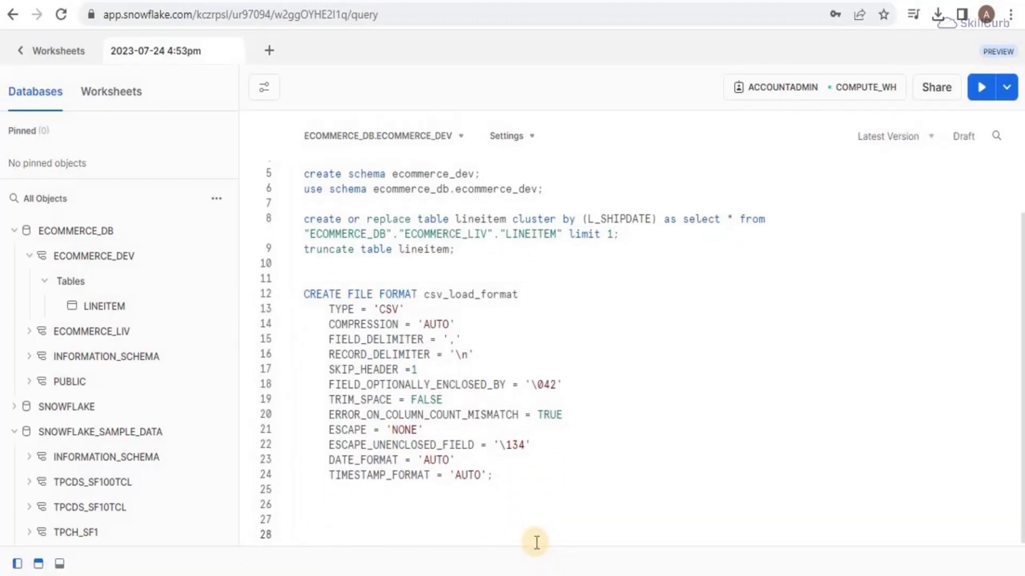
scroll(537, 542, down, 2)
click(340, 410)
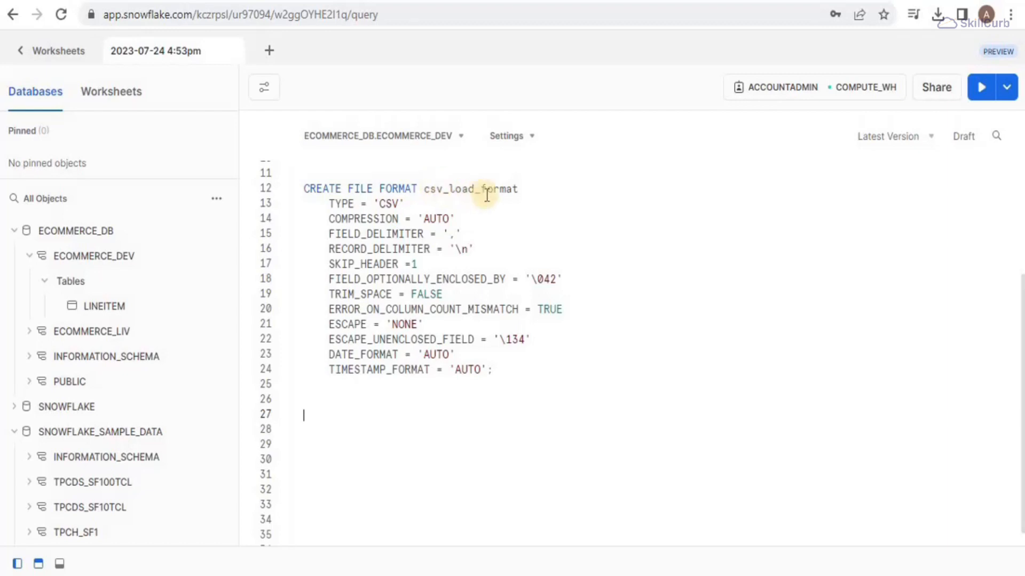
Step: Paste the CREATE STAGE stg_lineitem_csv_dev statement and insert the S3 folder URL
text(-- Create a stage for lineitem table  --- create stage stg_lineitem_csv_dev storage_integration = aws_sf_data url = '' file_format = csv_load_format;)
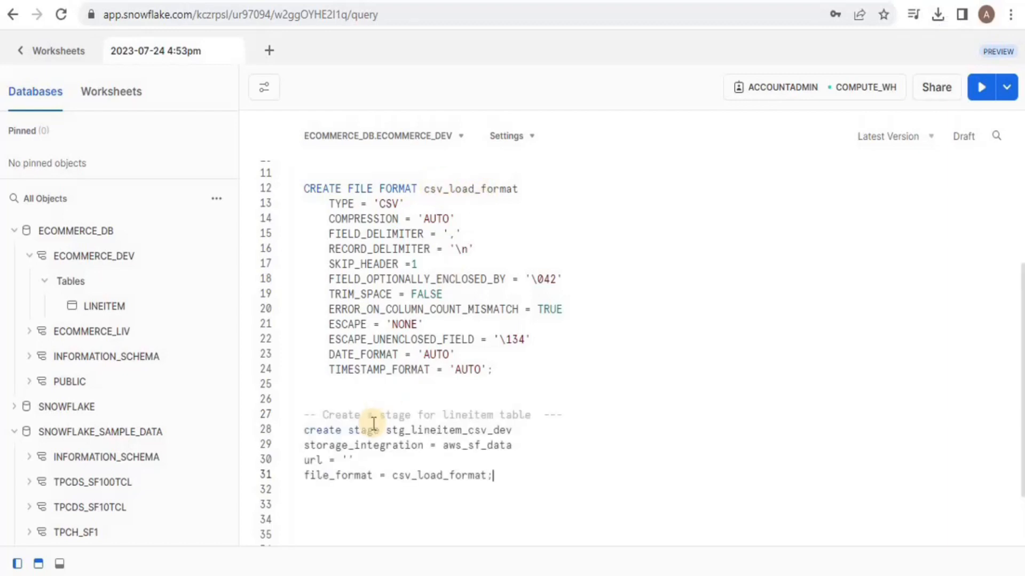
click(385, 431)
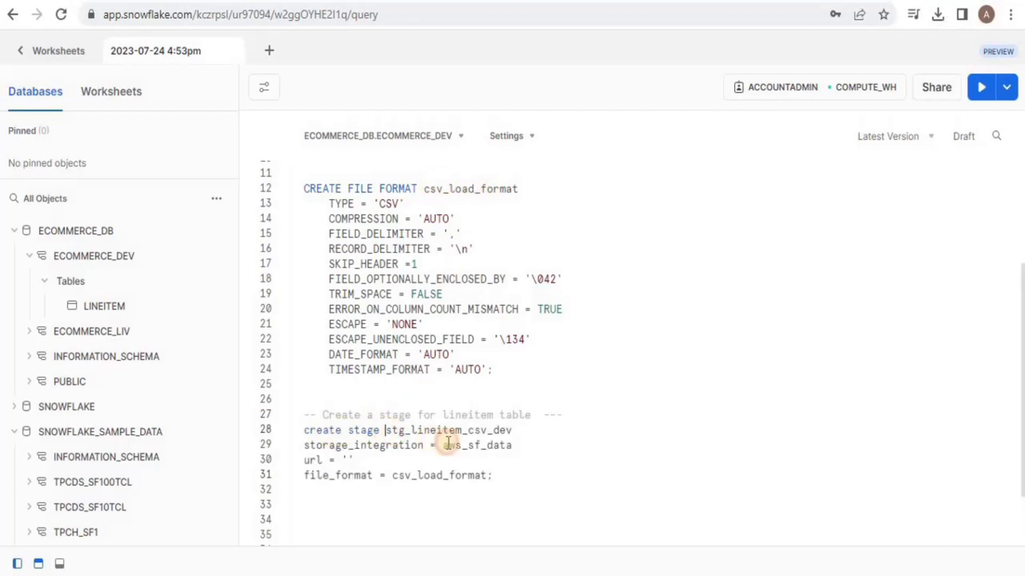
drag(448, 443, 518, 433)
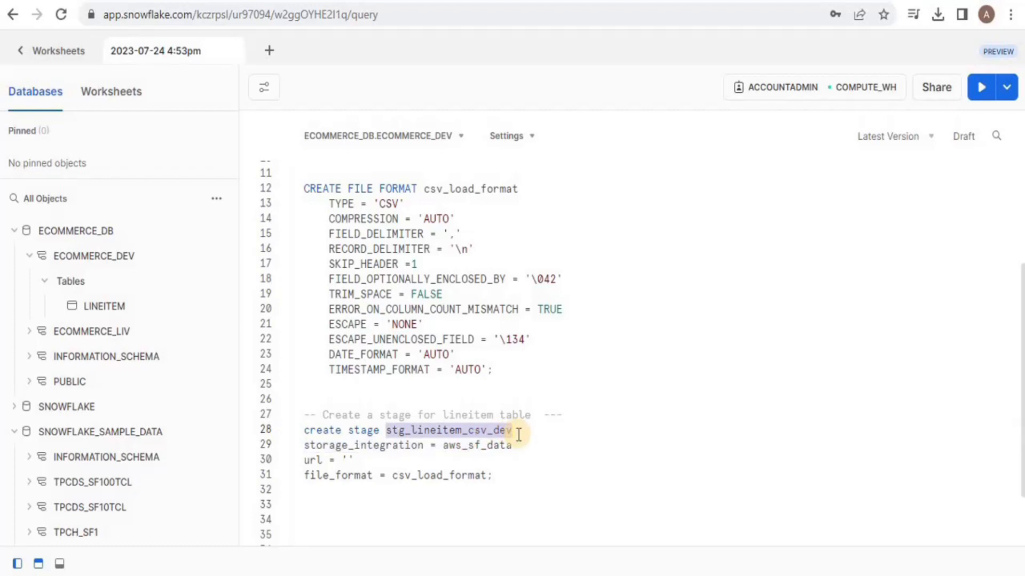
click(517, 433)
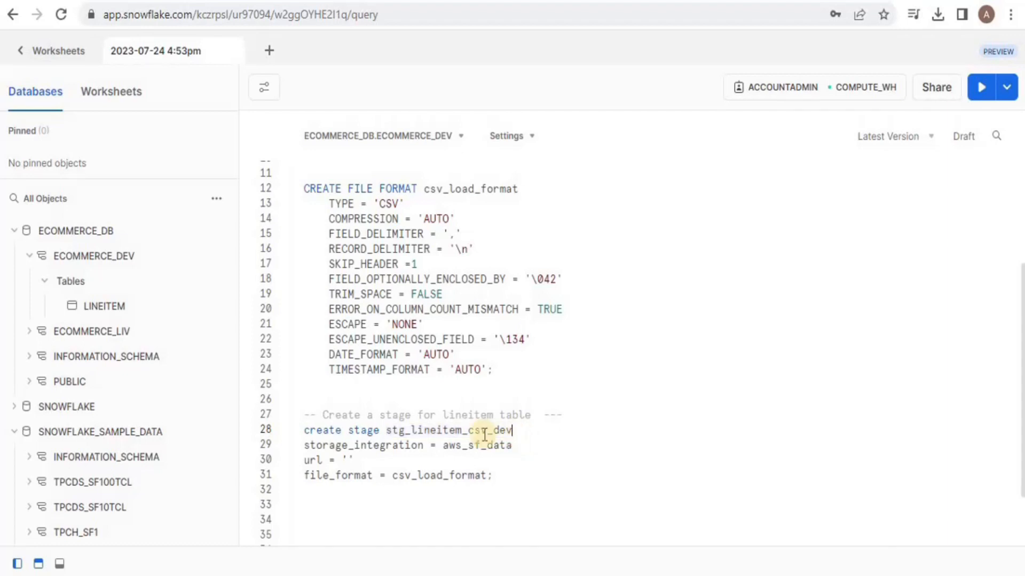
click(446, 448)
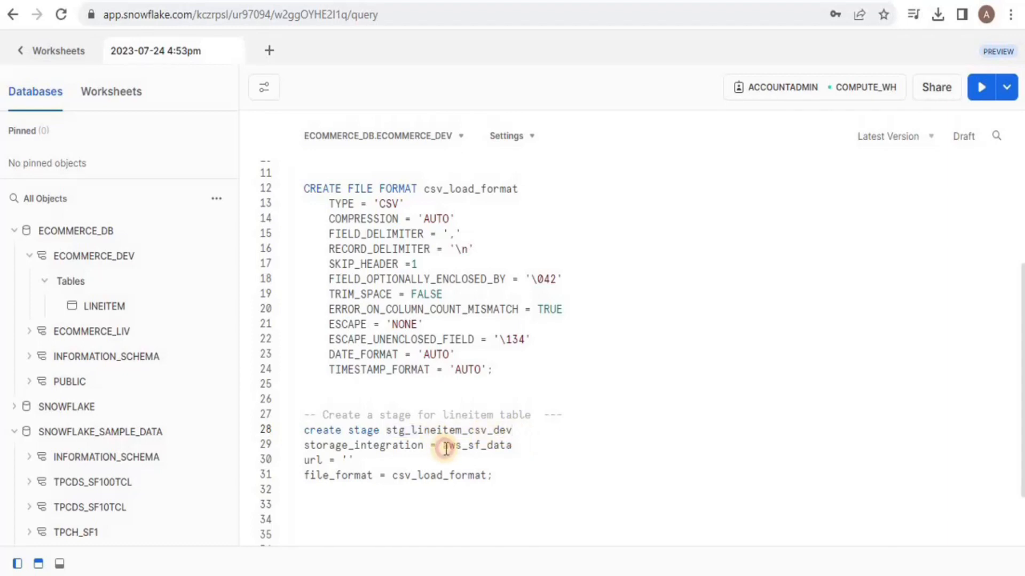
drag(447, 448, 516, 449)
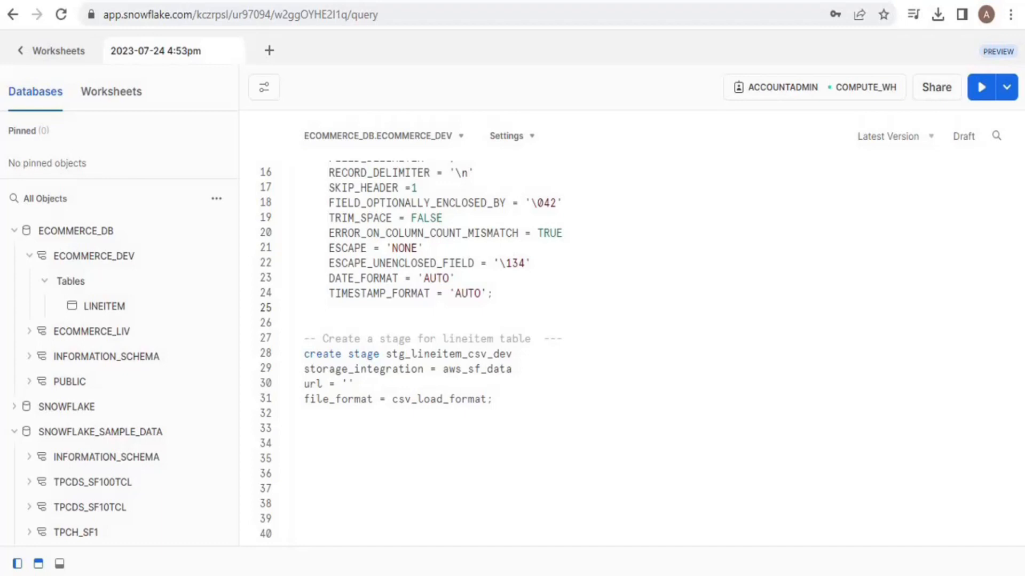
text(s3://1snowflake-data-1/ecommerce_dev/lineitem/lineitem_csv/)
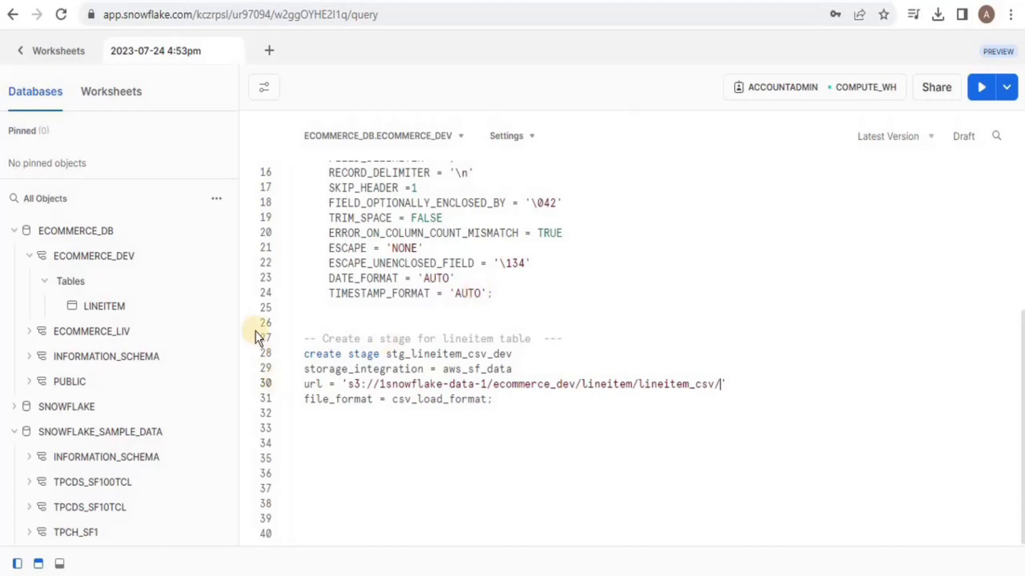
Step: Select the full create stage statement on lines 28–31 and run it
click(304, 355)
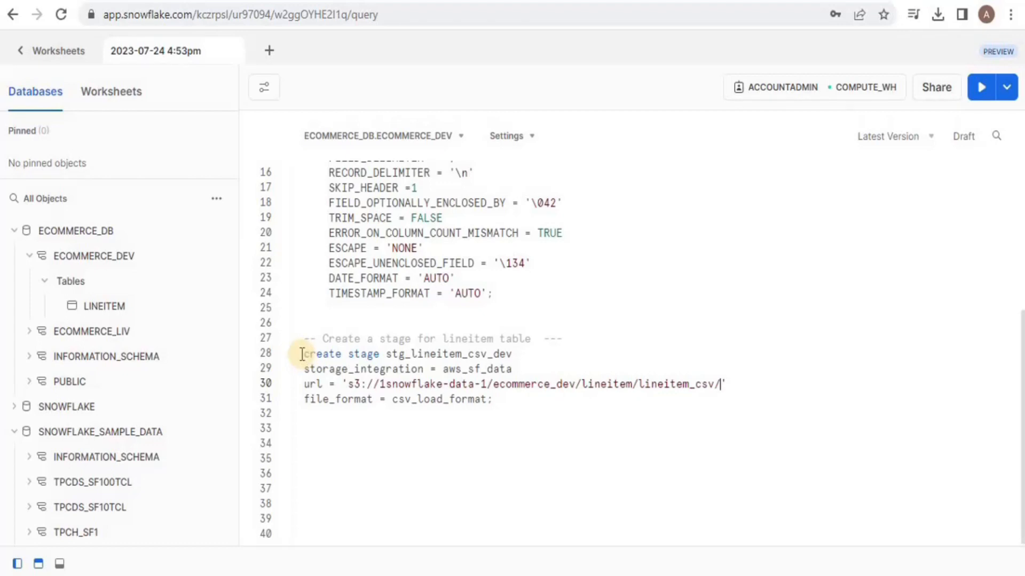
click(305, 355)
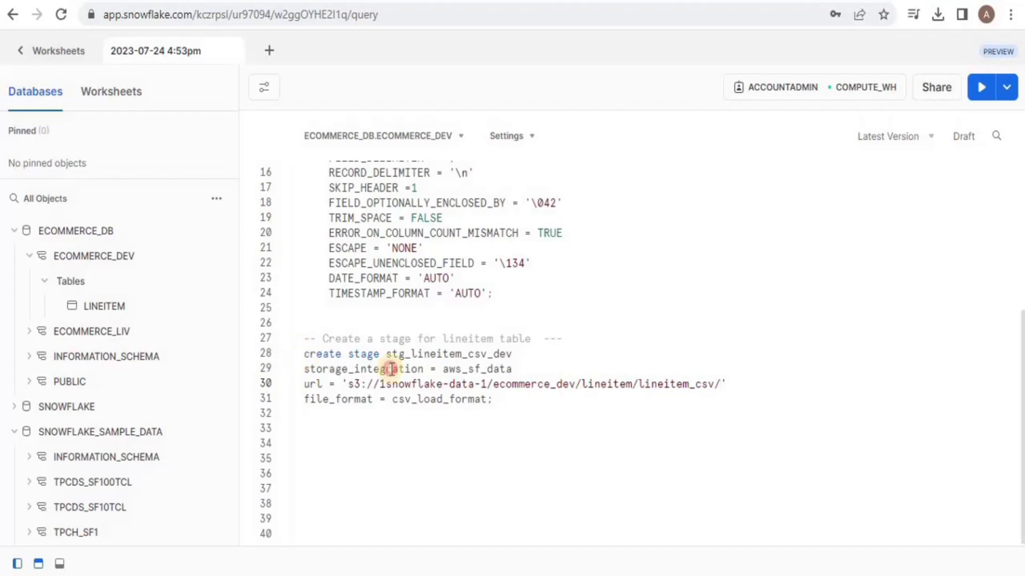
shift+click(568, 406)
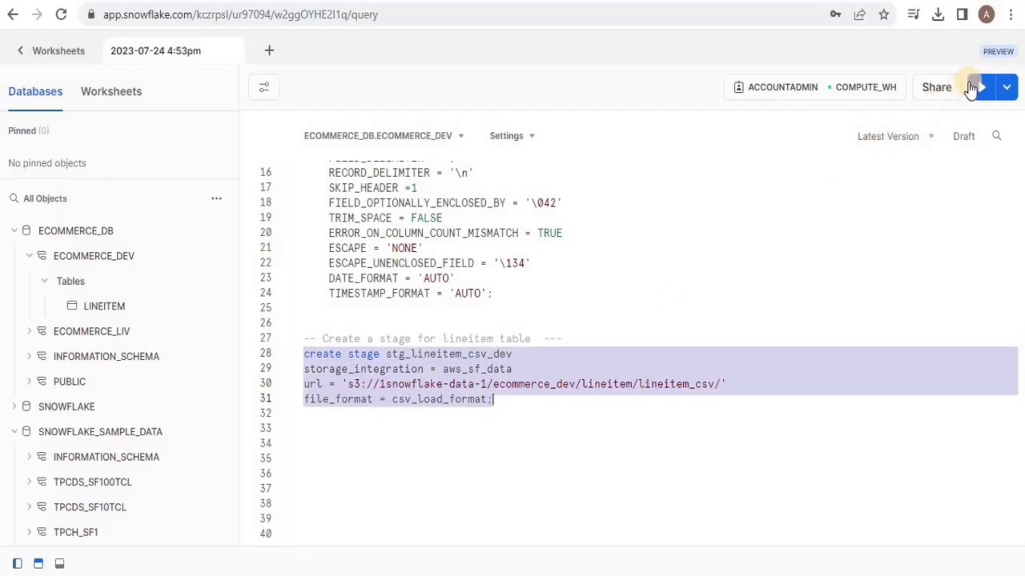
click(976, 90)
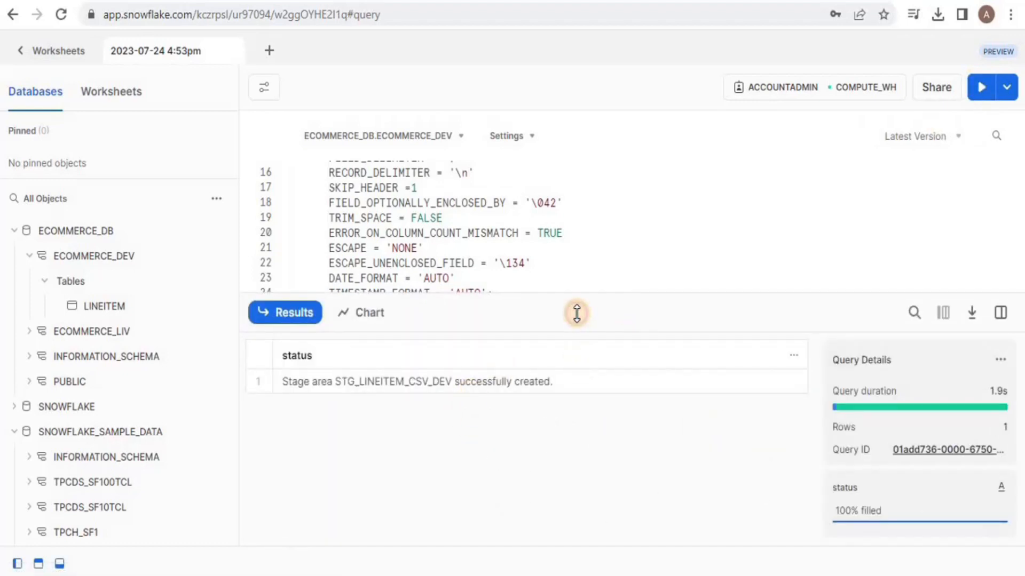
drag(577, 314, 533, 565)
click(465, 422)
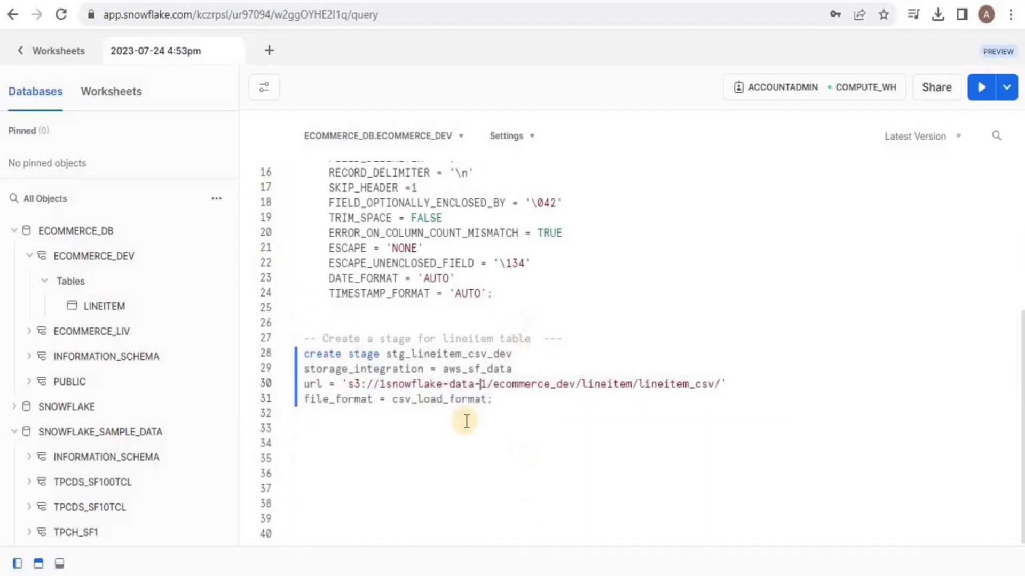
click(499, 401)
key(Return)
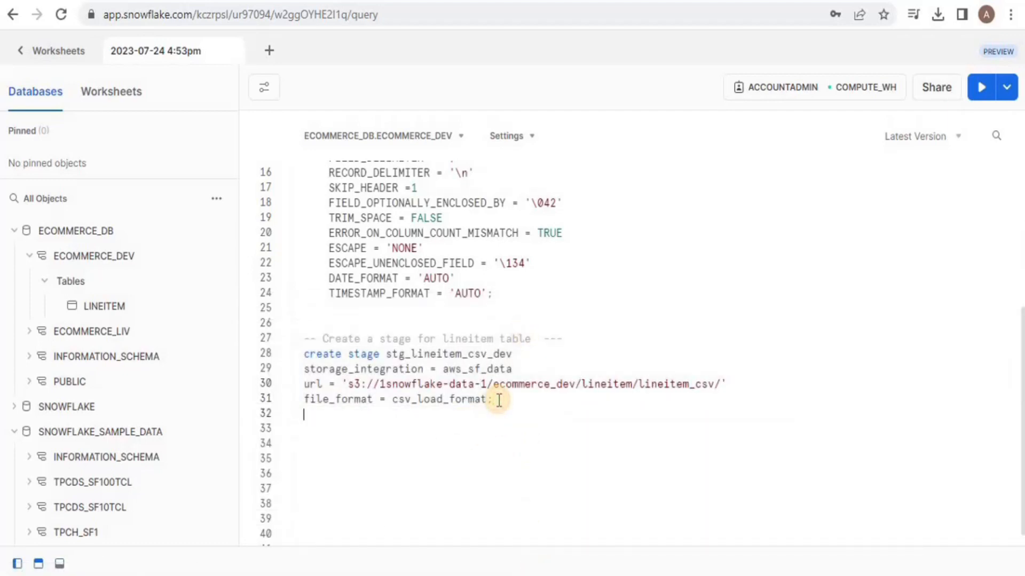
key(Return)
text(list @stg_lineitem_csv_dev;)
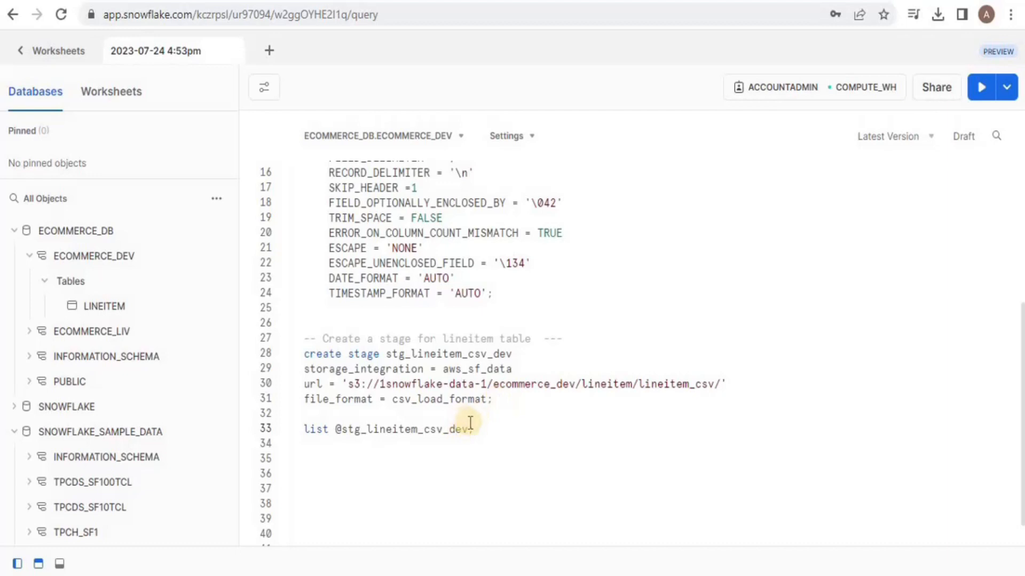
drag(469, 426, 302, 429)
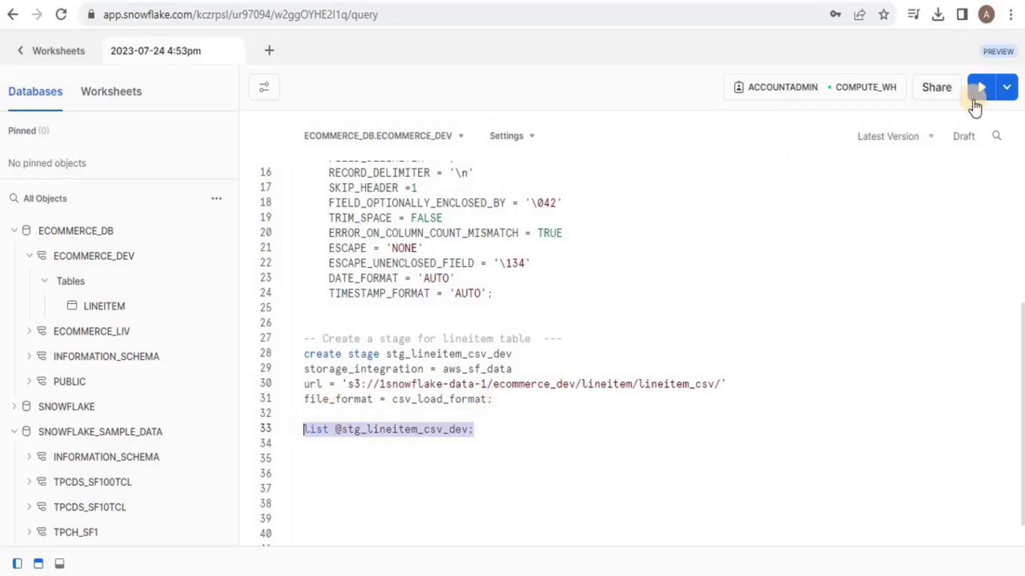
click(981, 87)
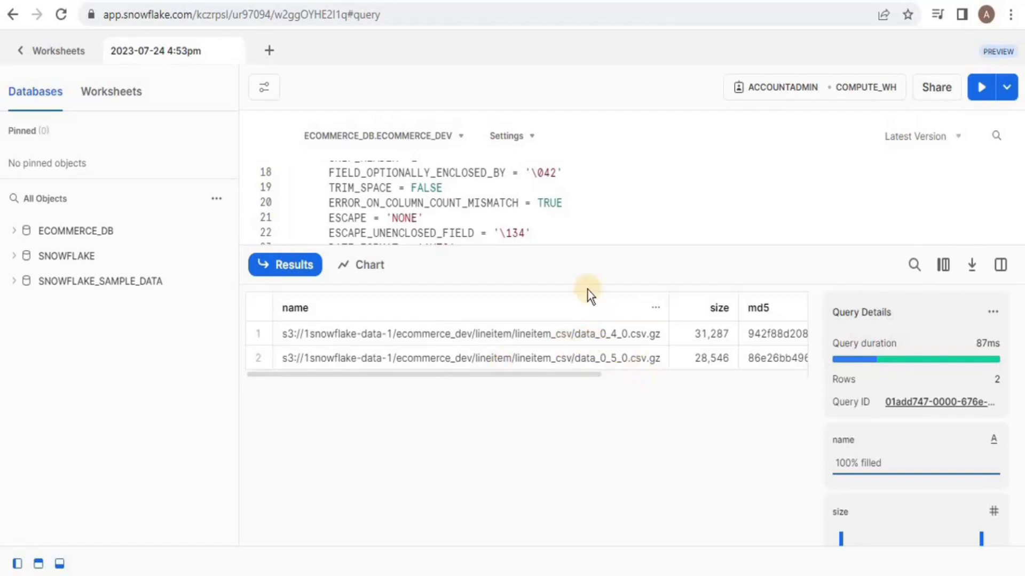
drag(585, 268, 594, 548)
click(511, 399)
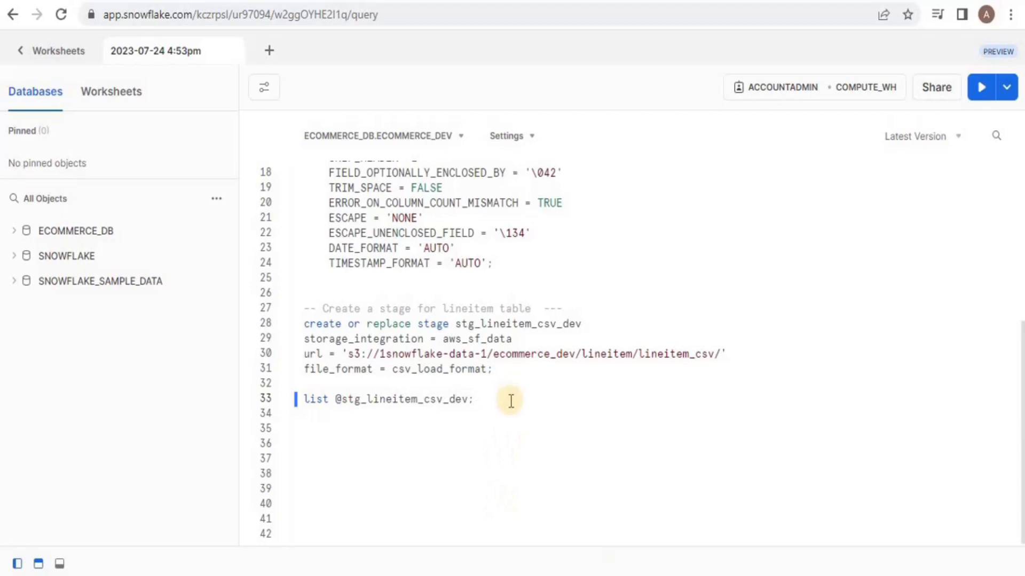
key(Return)
key(Return)
text(copy into lineitem from @stg_lineitem_csv_dev ON_ERROR = ABORT_STATEMENT;)
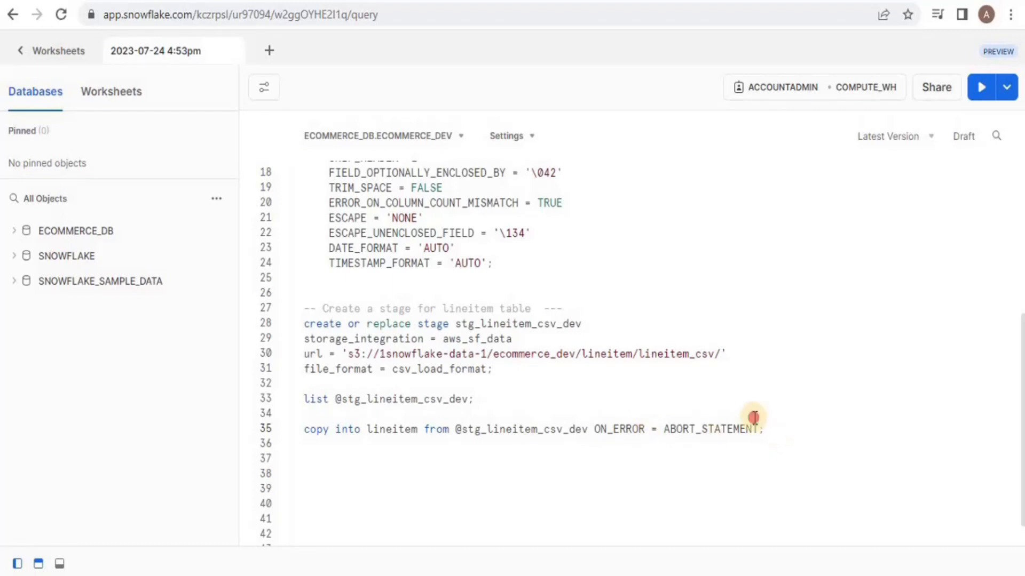
key(shift+Up)
shift+click(344, 477)
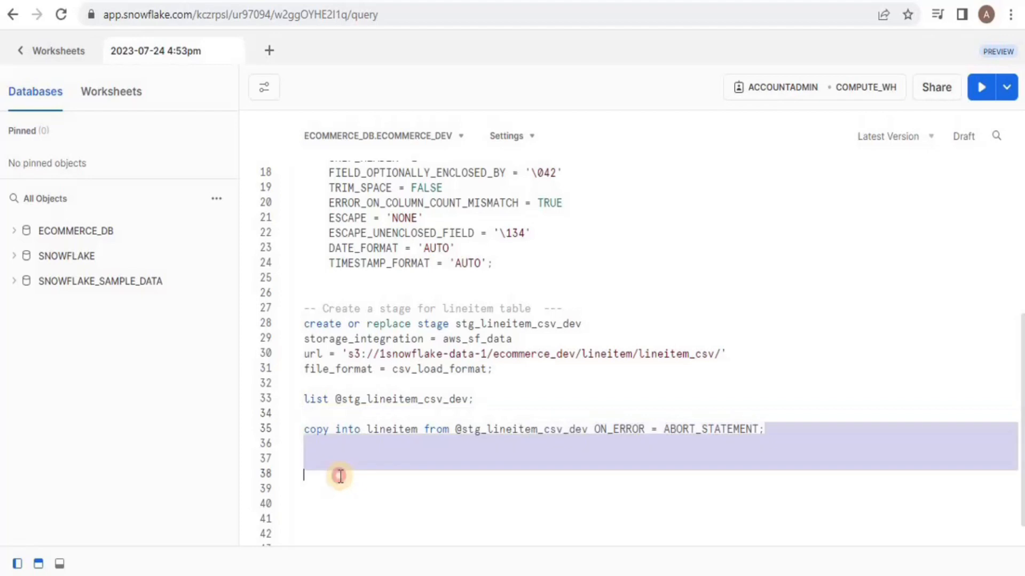
key(shift+Up)
shift+click(301, 427)
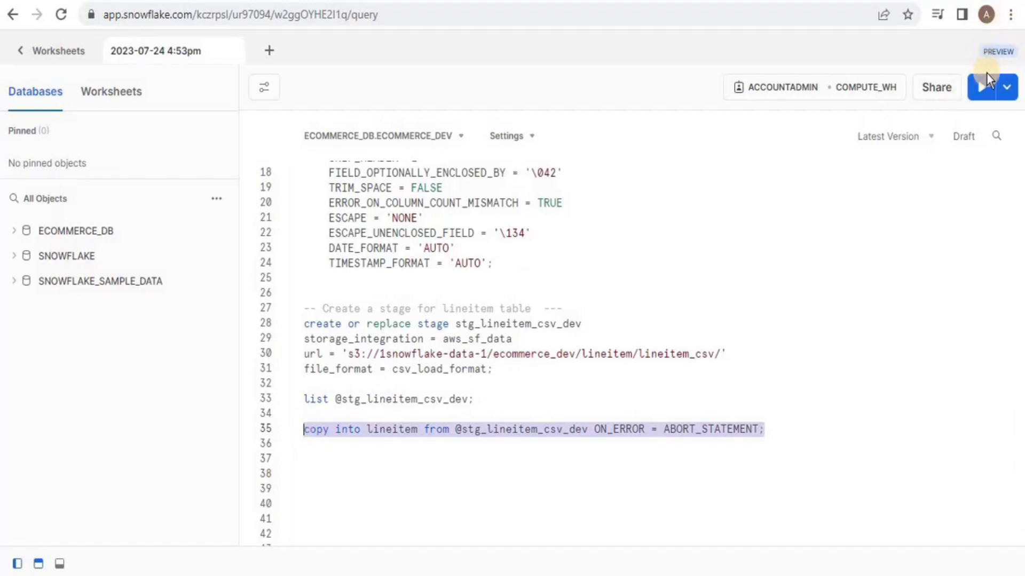
click(980, 90)
click(980, 90)
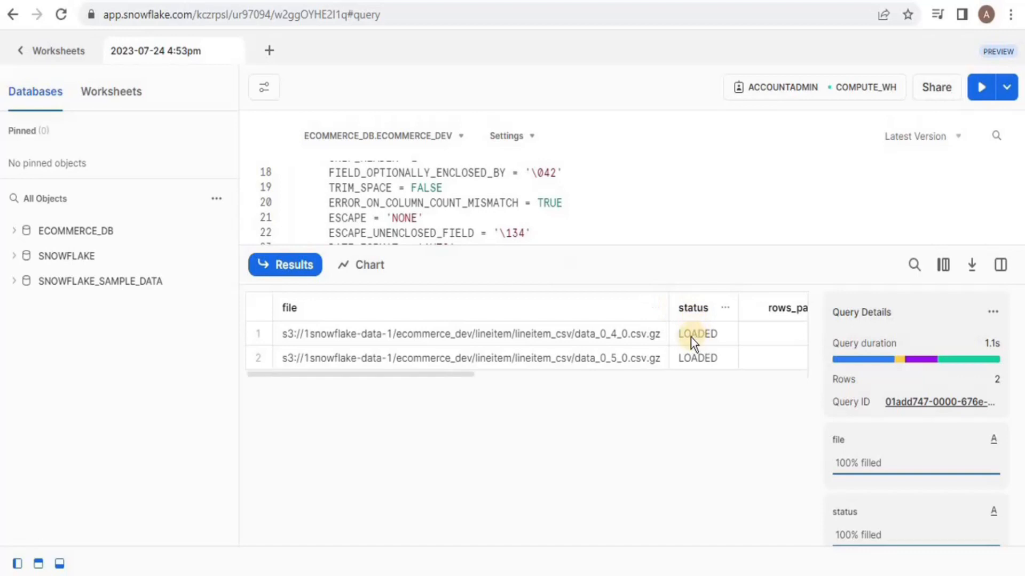
Step: Verify the load results: both files loaded, with 767 and 706 rows parsed and loaded
drag(722, 260, 703, 473)
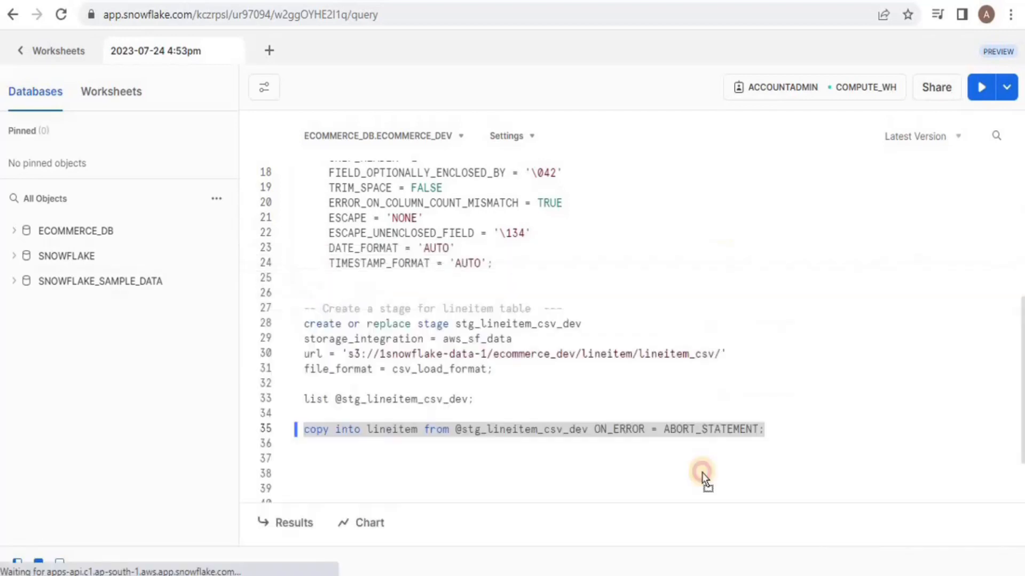
click(508, 540)
key(Right)
key(Right)
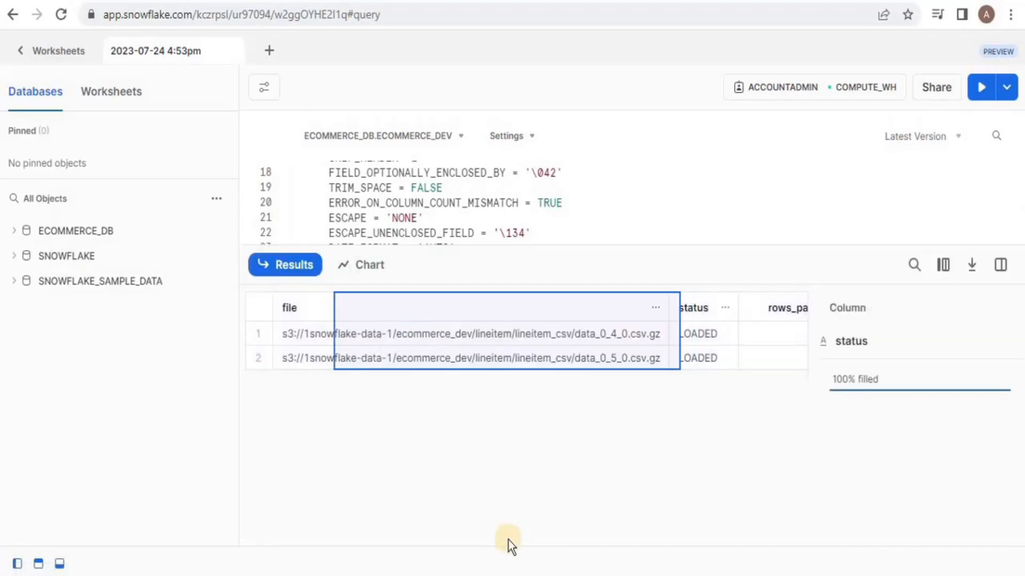
key(Right)
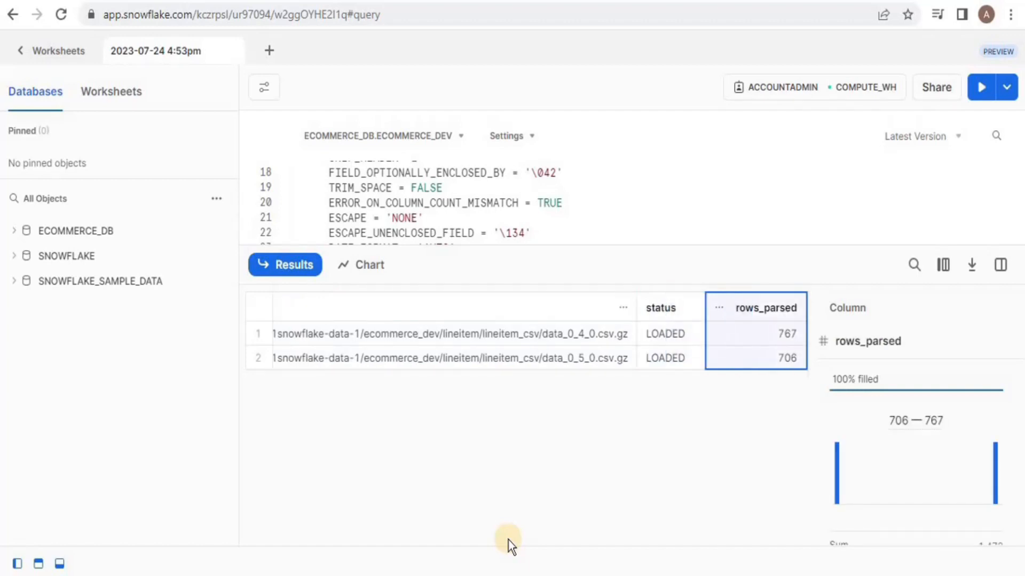
key(Right)
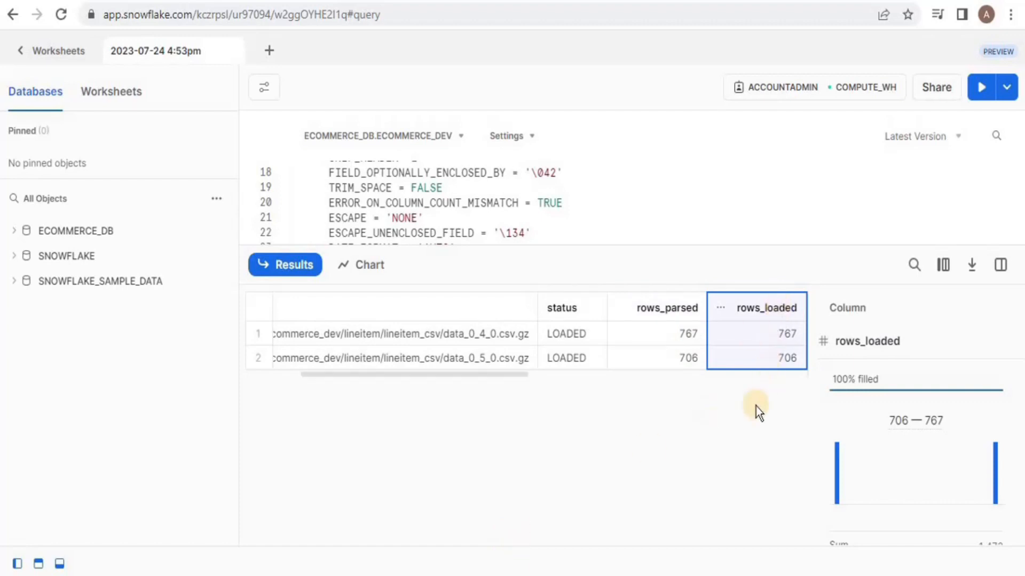
drag(718, 247, 691, 515)
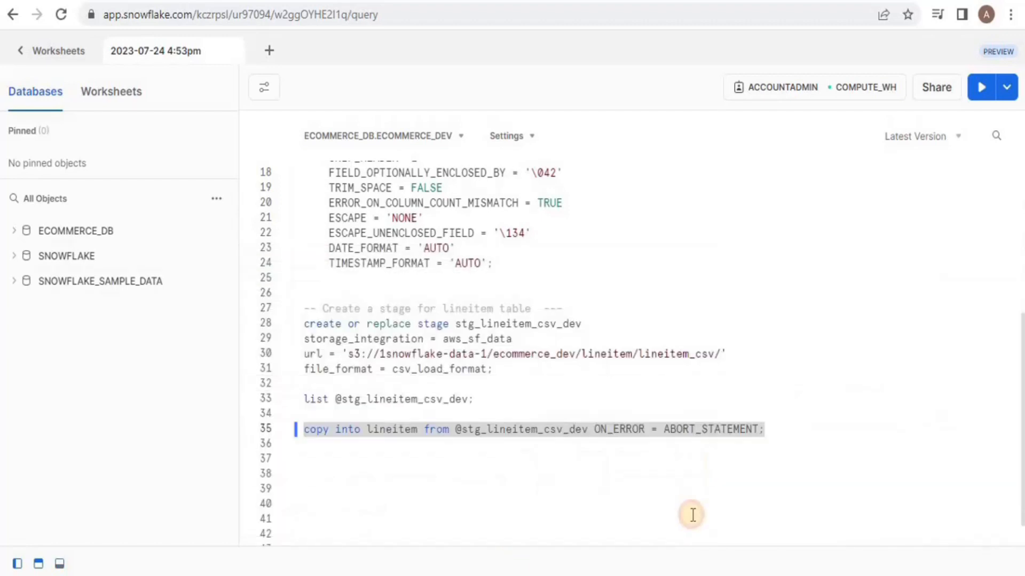
click(783, 430)
Step: Run select count(1) from lineitem to confirm the table holds 1,473 rows
key(Return)
key(Return)
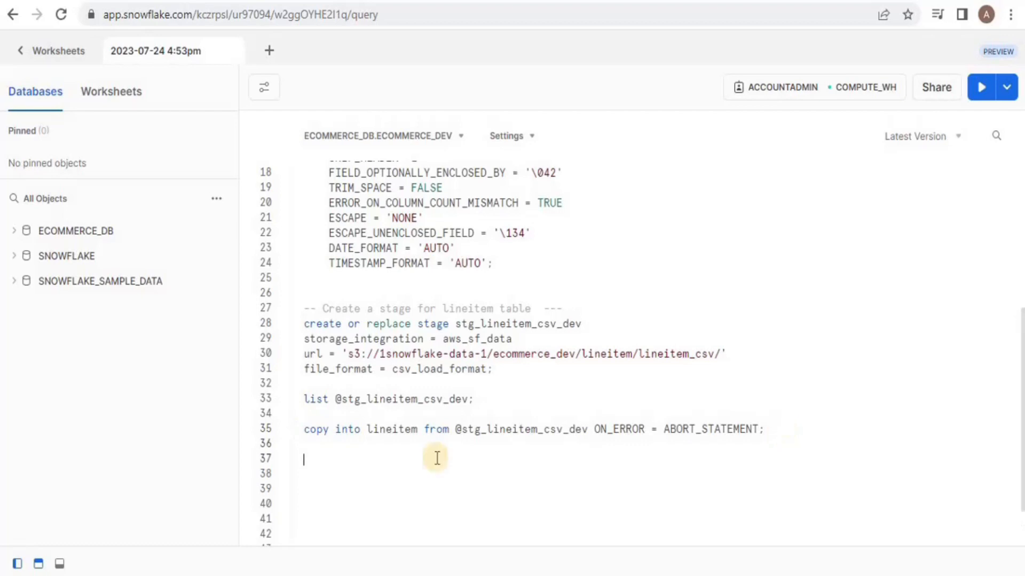
text(select count(1) from lineitem;)
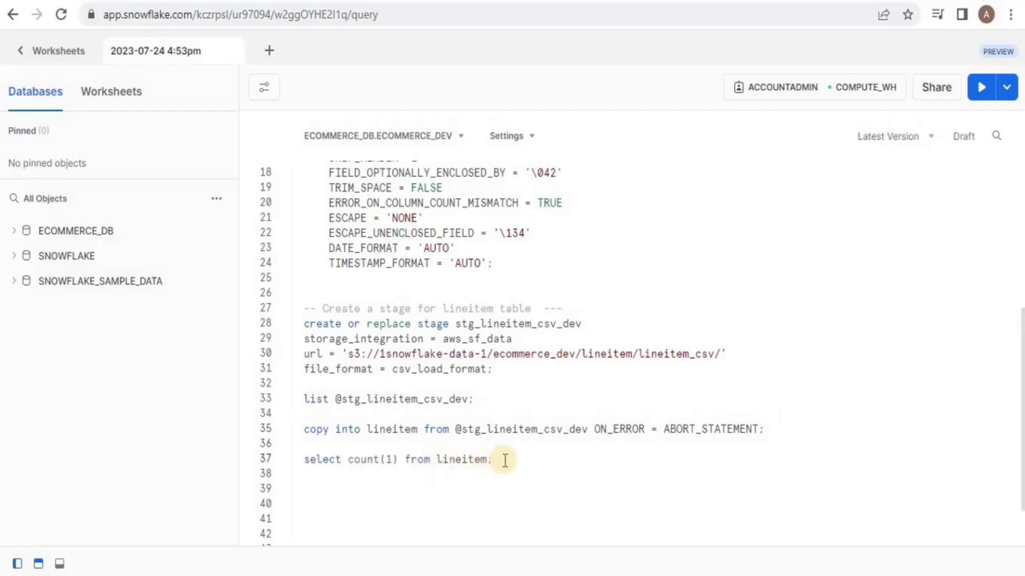
drag(505, 461, 302, 463)
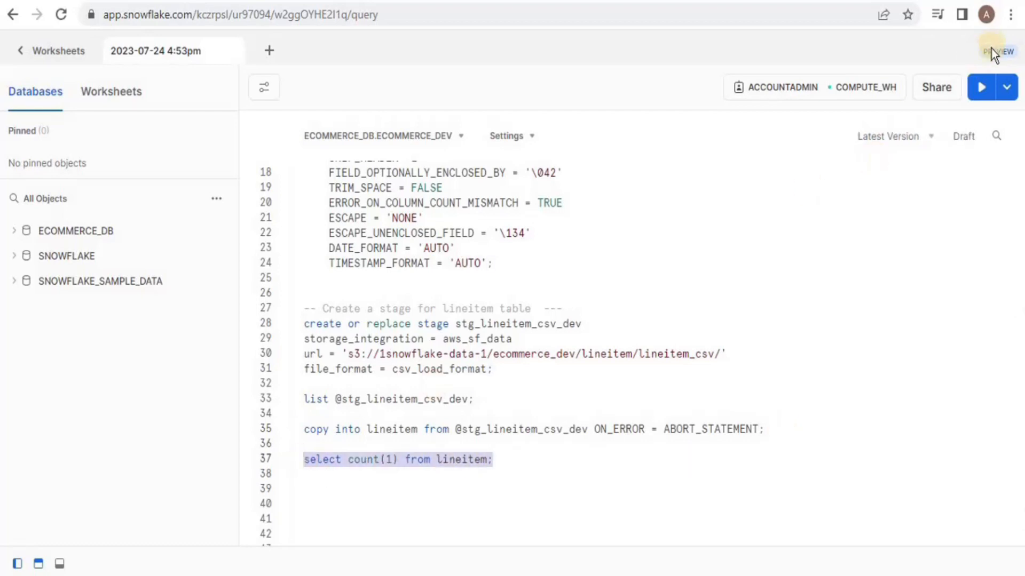
click(981, 87)
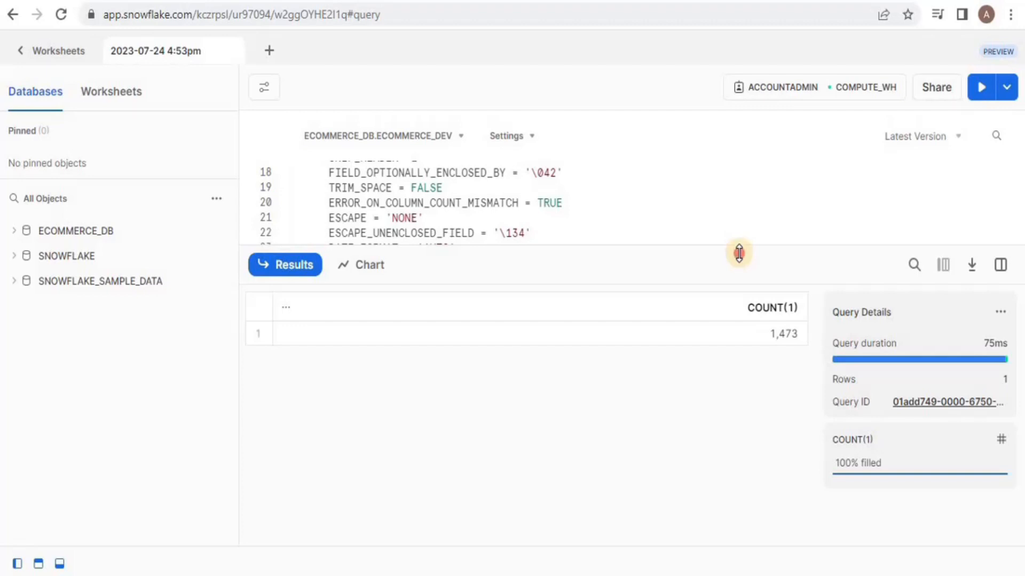
drag(739, 254, 741, 319)
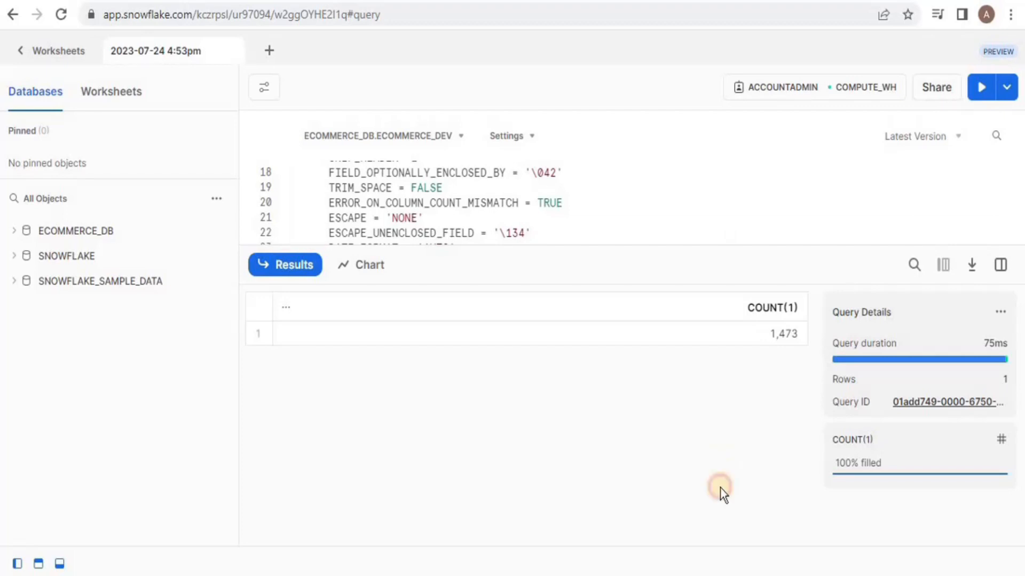
drag(719, 488, 718, 505)
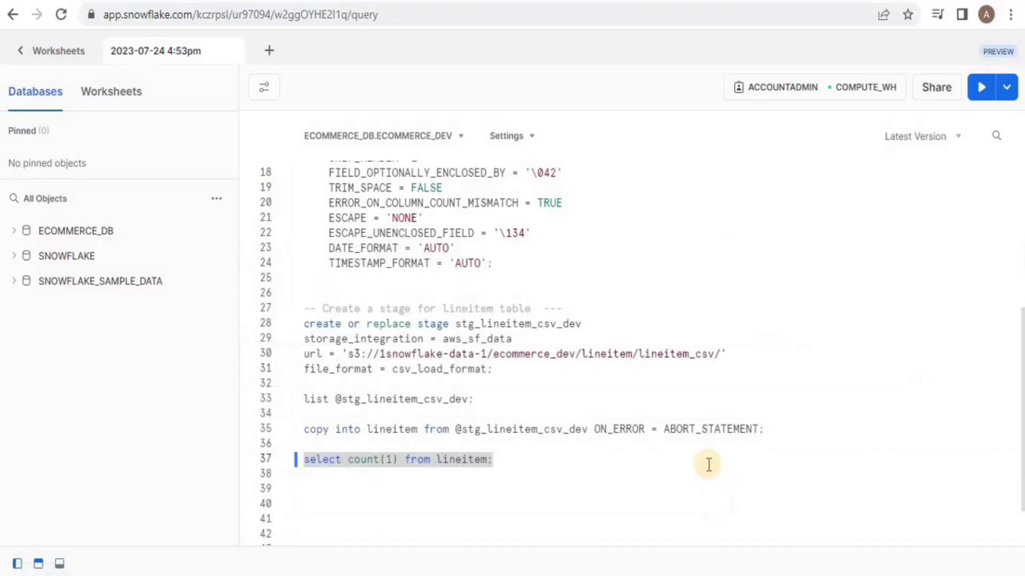
Step: Replace it with select * from lineitem limit 10 and run it to preview rows
drag(521, 461, 300, 458)
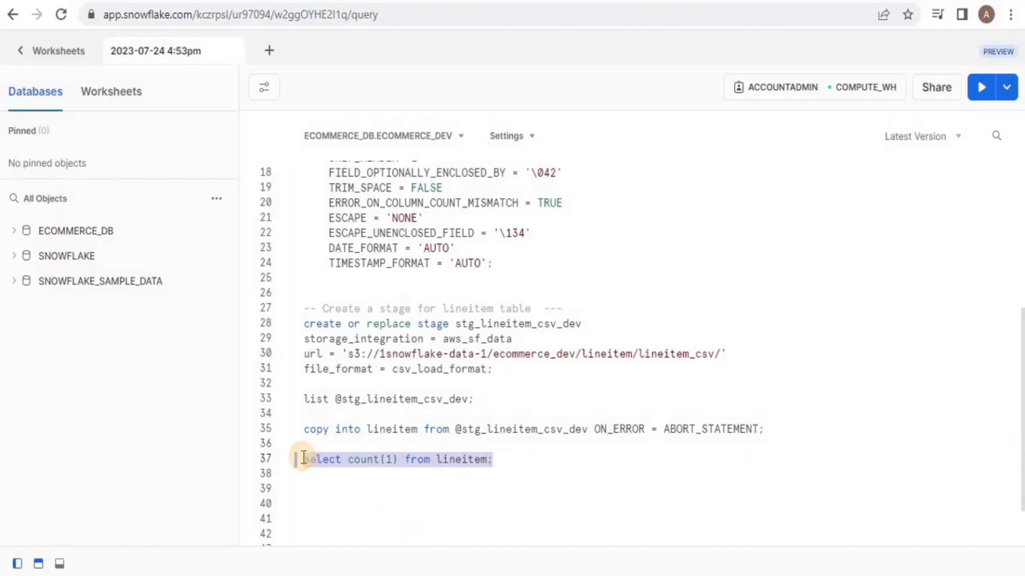
text(select * from lineitem limit 10;)
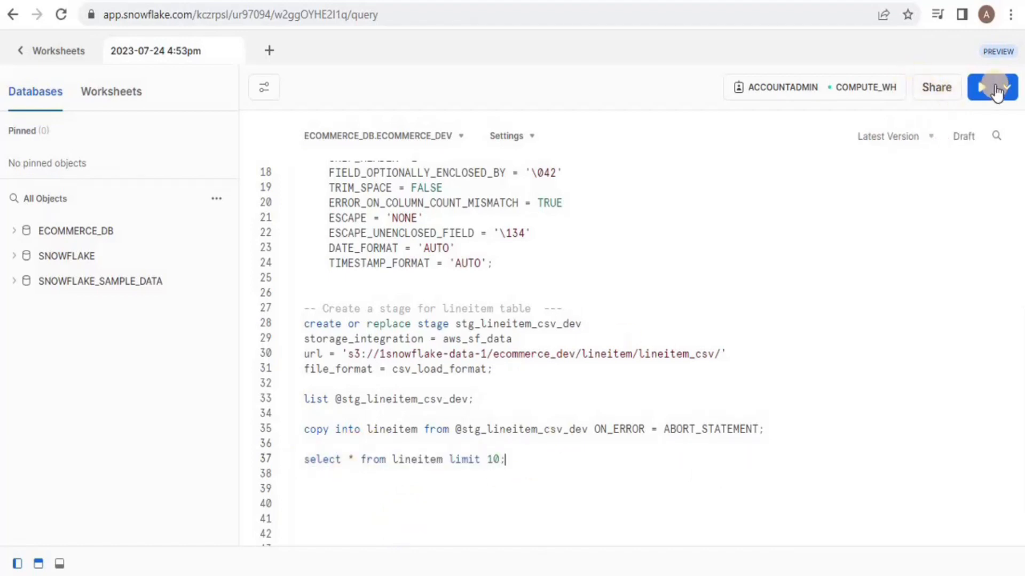
click(993, 88)
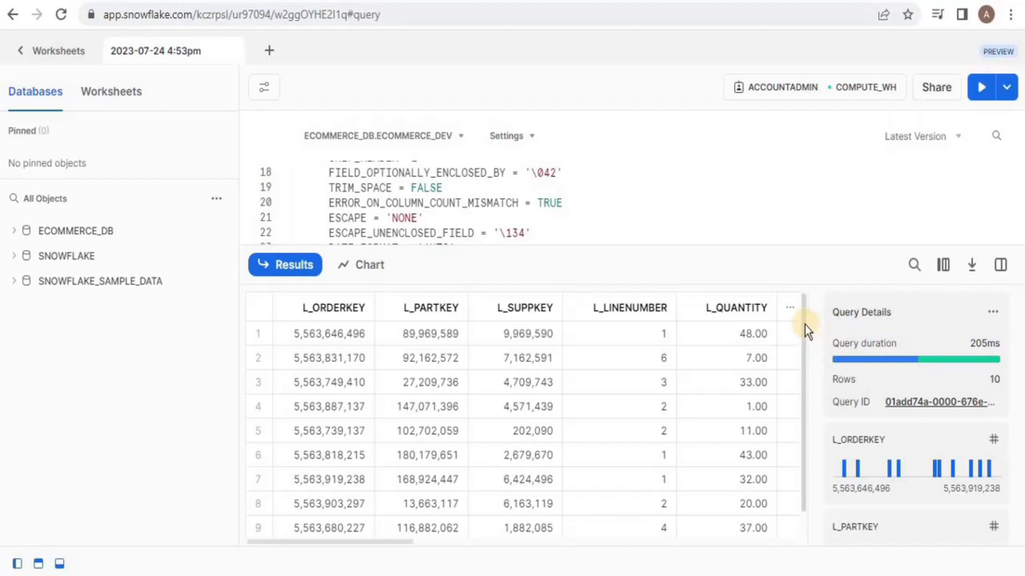
mouse_move(804, 370)
mouse_down()
mouse_move(793, 436)
mouse_move(801, 308)
mouse_up()
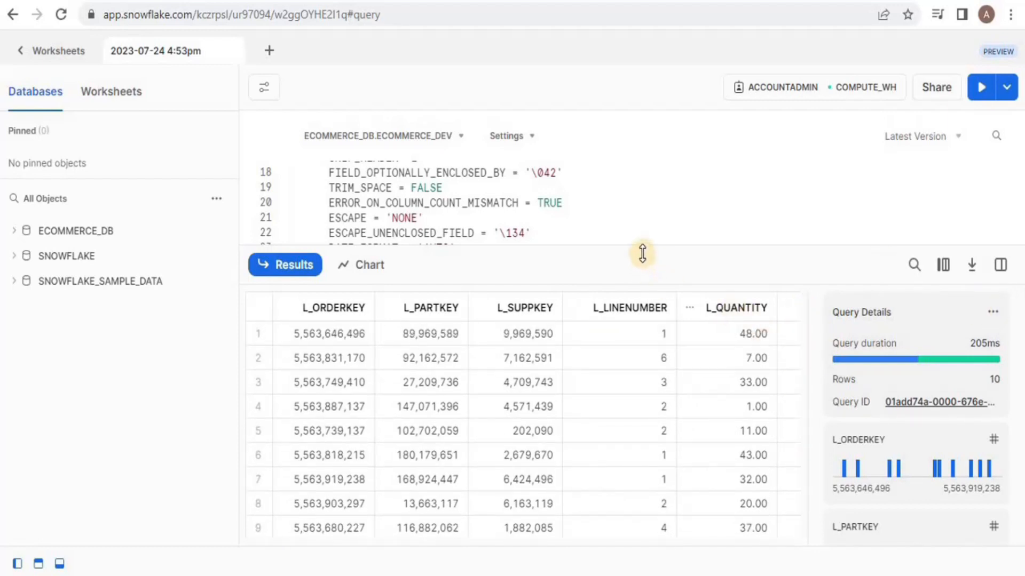
drag(640, 255, 632, 498)
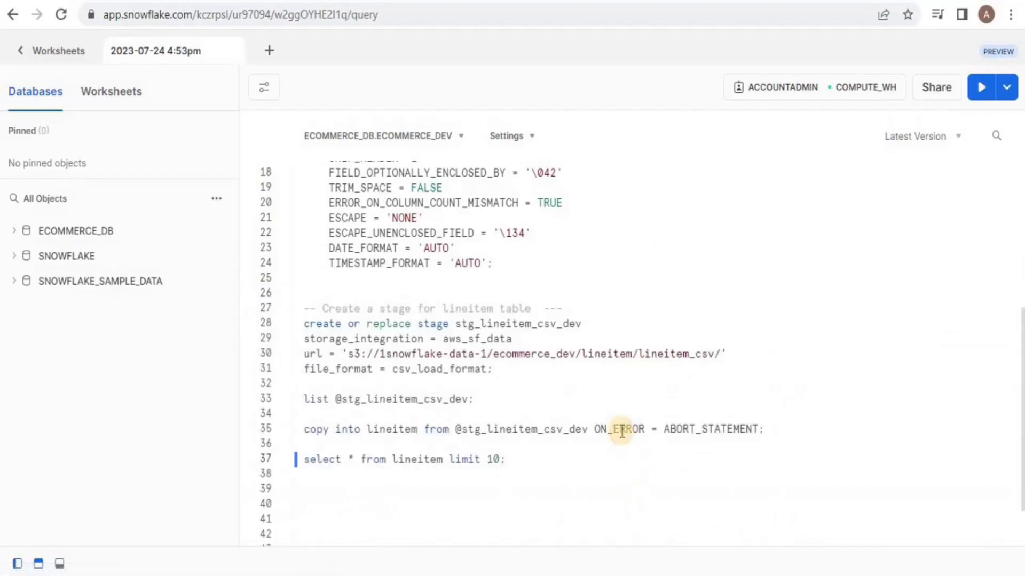